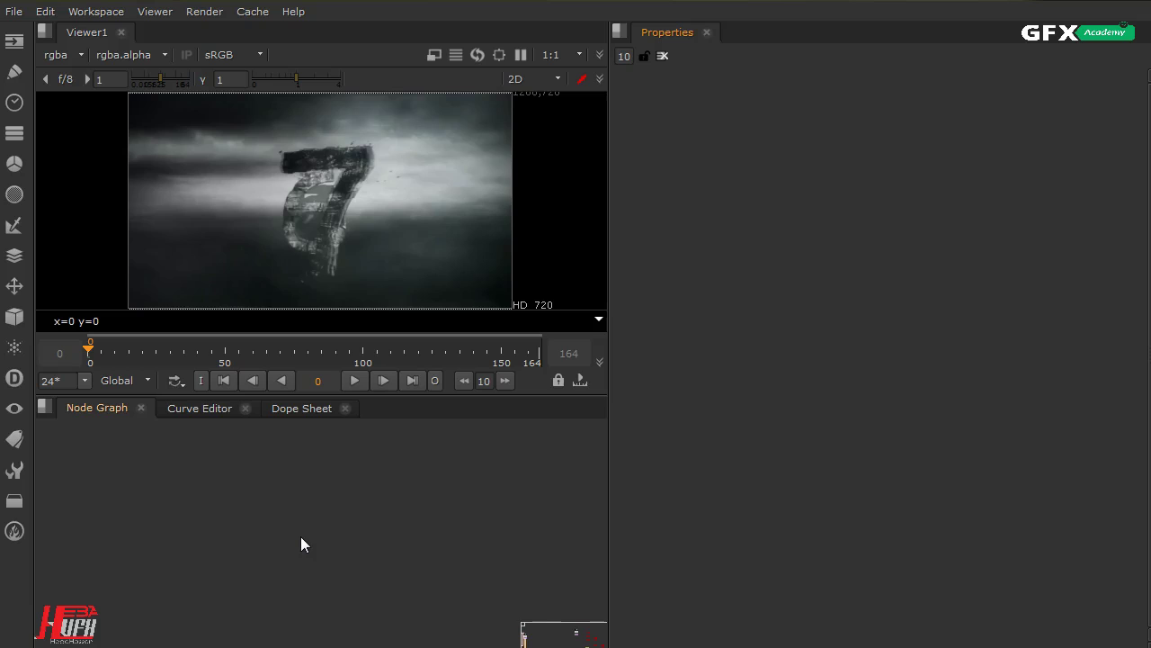
Play the countdown sequence in the viewer to preview it, and stop playback partway.
{"action": "key", "text": "f"}
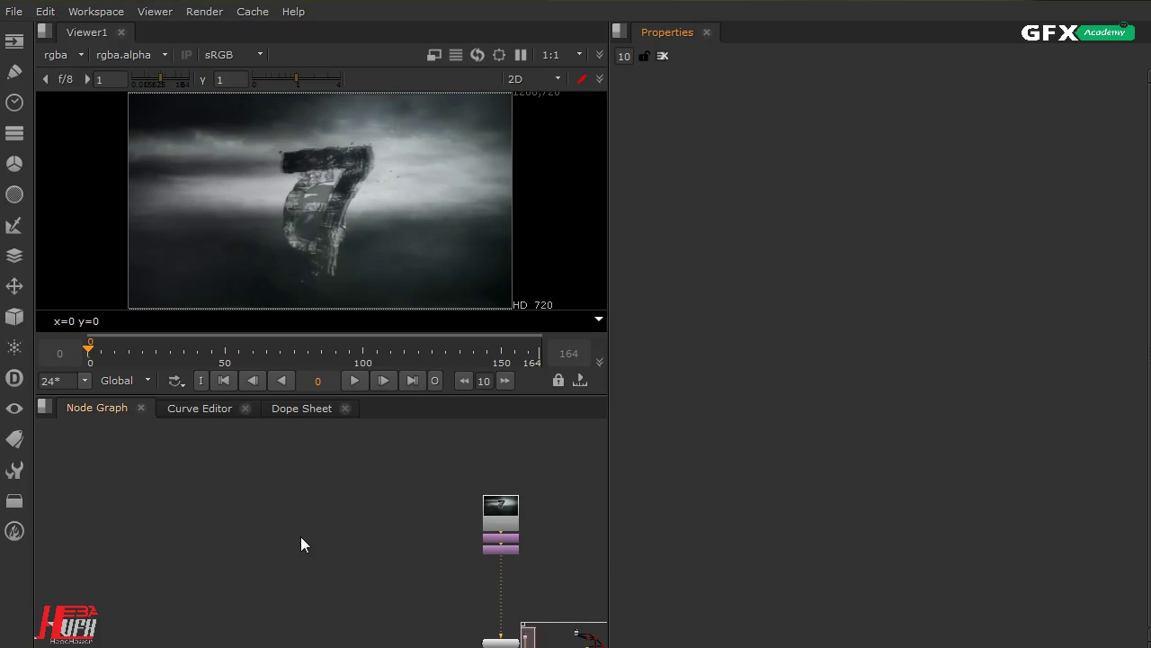
{"action": "middle_click_drag", "start_coordinate": [410, 543], "coordinate": [296, 506]}
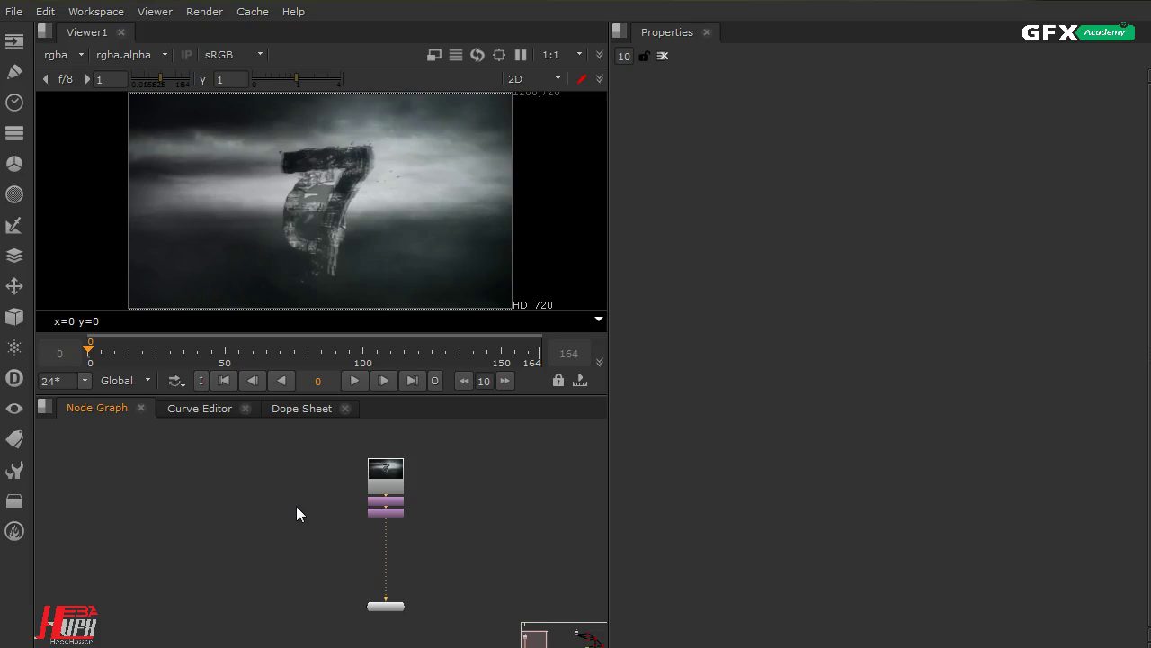
{"action": "scroll", "coordinate": [462, 511], "scroll_direction": "up", "scroll_amount": 2}
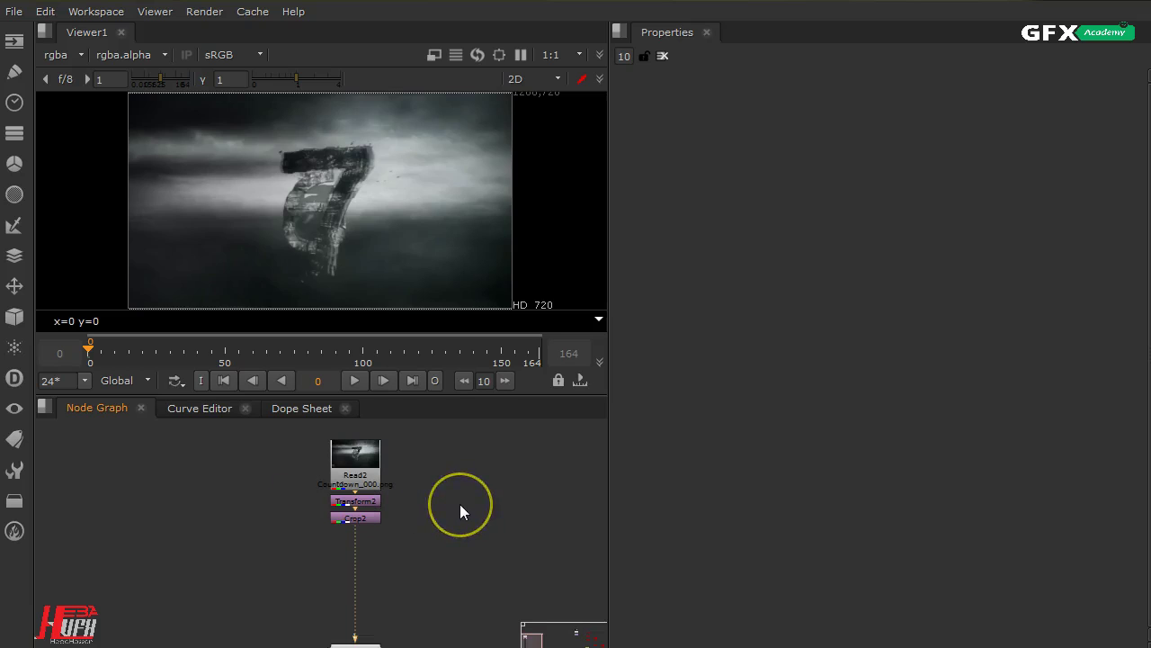
{"action": "middle_click_drag", "start_coordinate": [446, 512], "coordinate": [473, 581]}
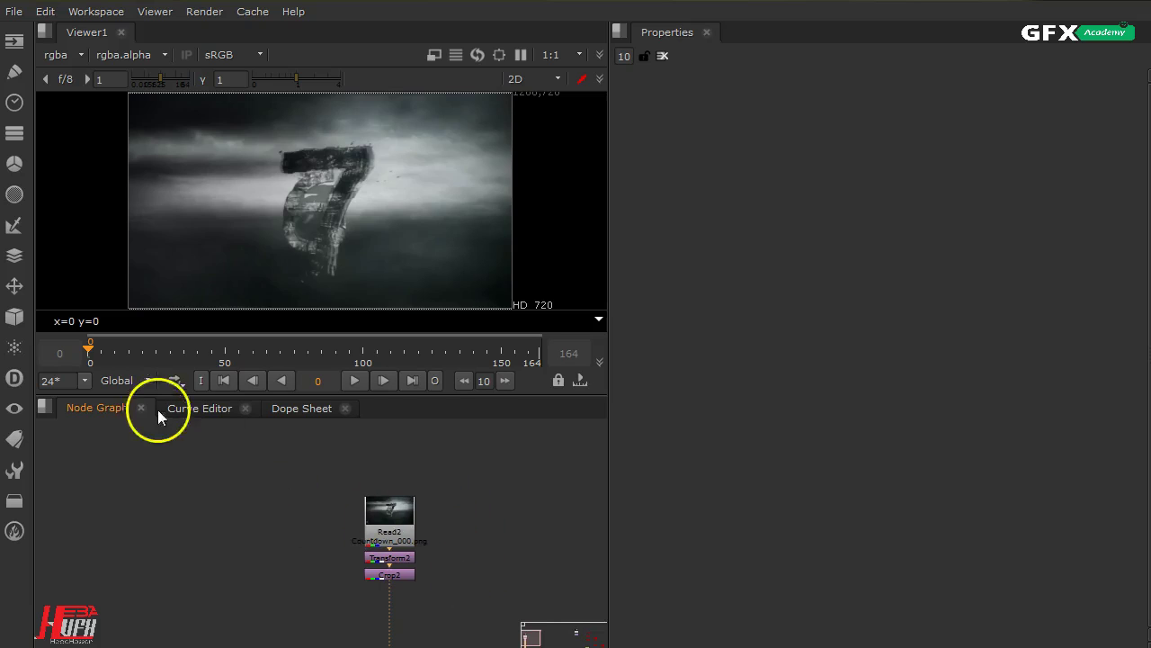
{"action": "left_click", "coordinate": [357, 386]}
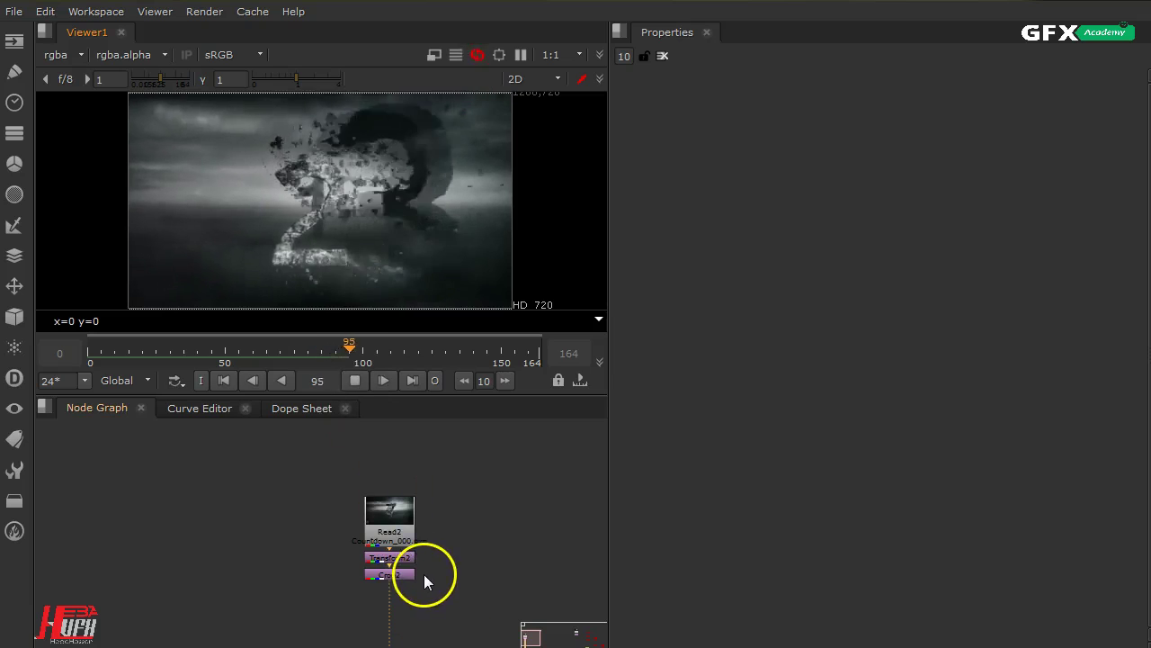
{"action": "middle_click_drag", "start_coordinate": [423, 574], "coordinate": [416, 502]}
{"action": "left_click", "coordinate": [355, 380]}
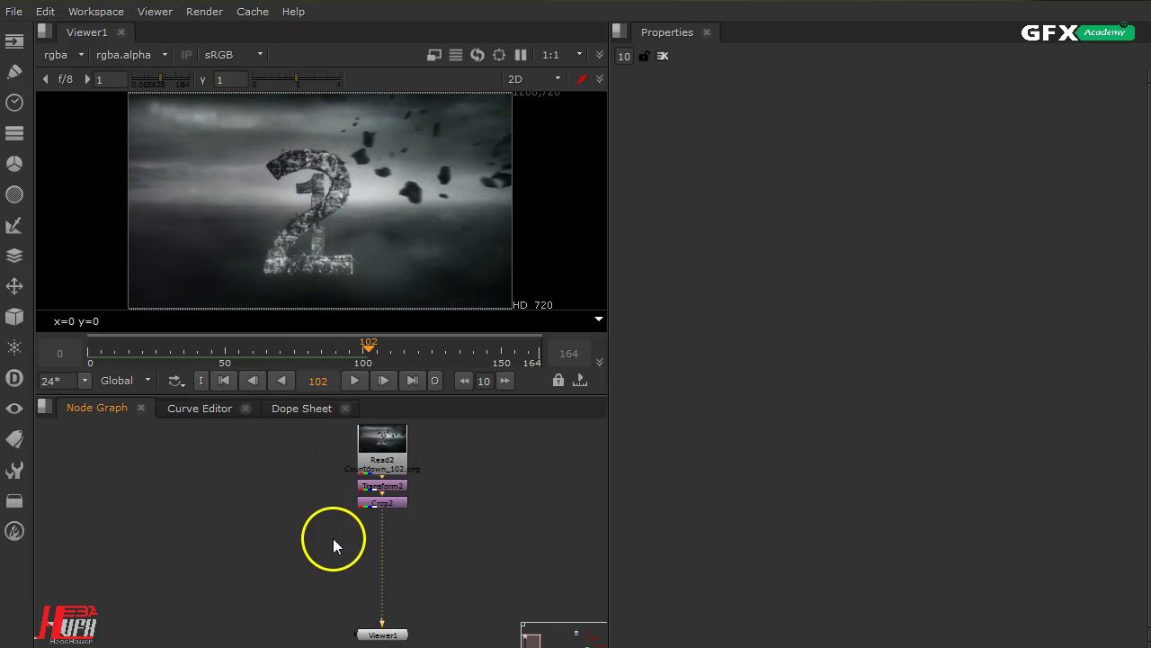
Add a TimeOffset node and insert it into the connection between Crop2 and Viewer1.
{"action": "key", "text": "Tab"}
{"action": "type", "text": "t"}
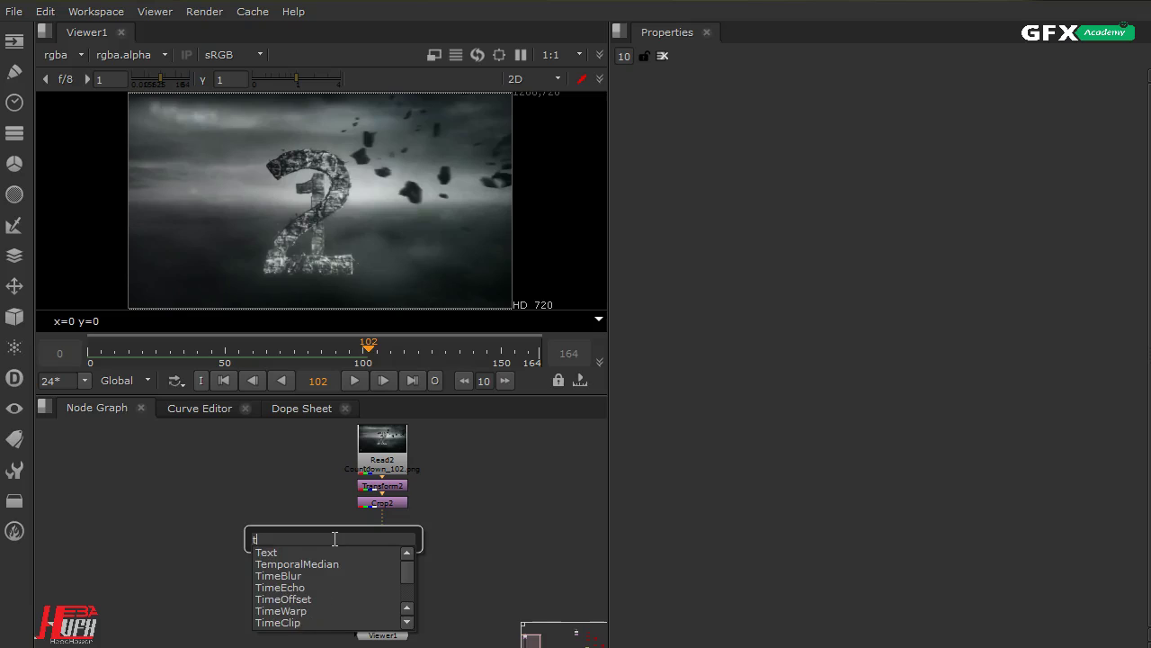
{"action": "type", "text": "ime"}
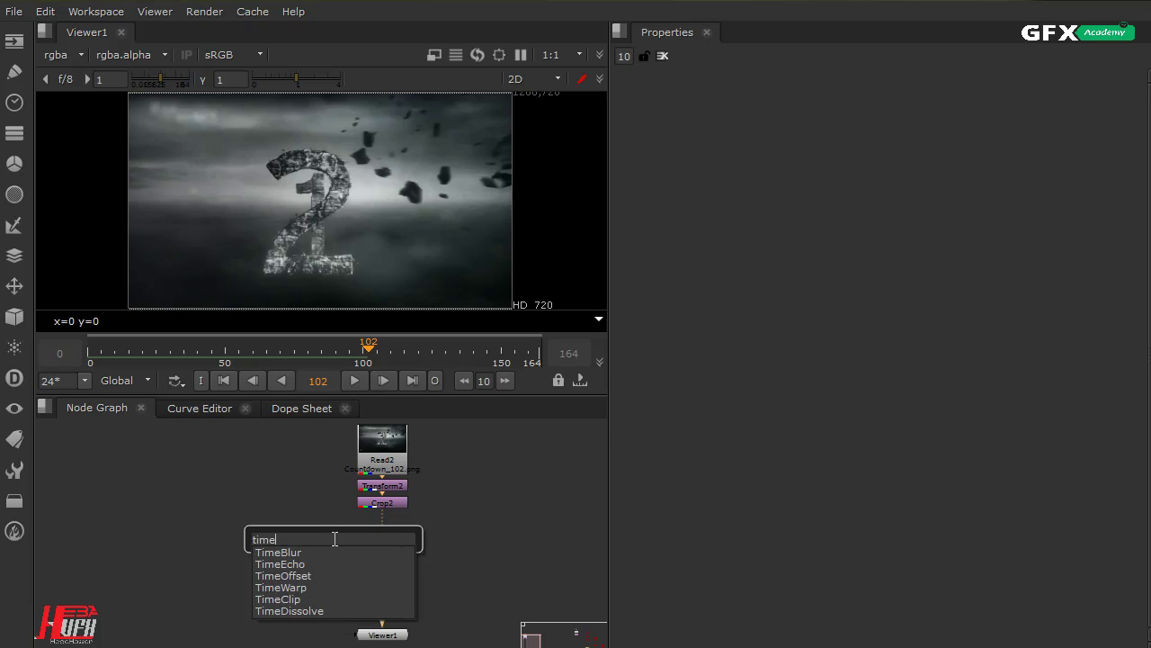
{"action": "type", "text": "of"}
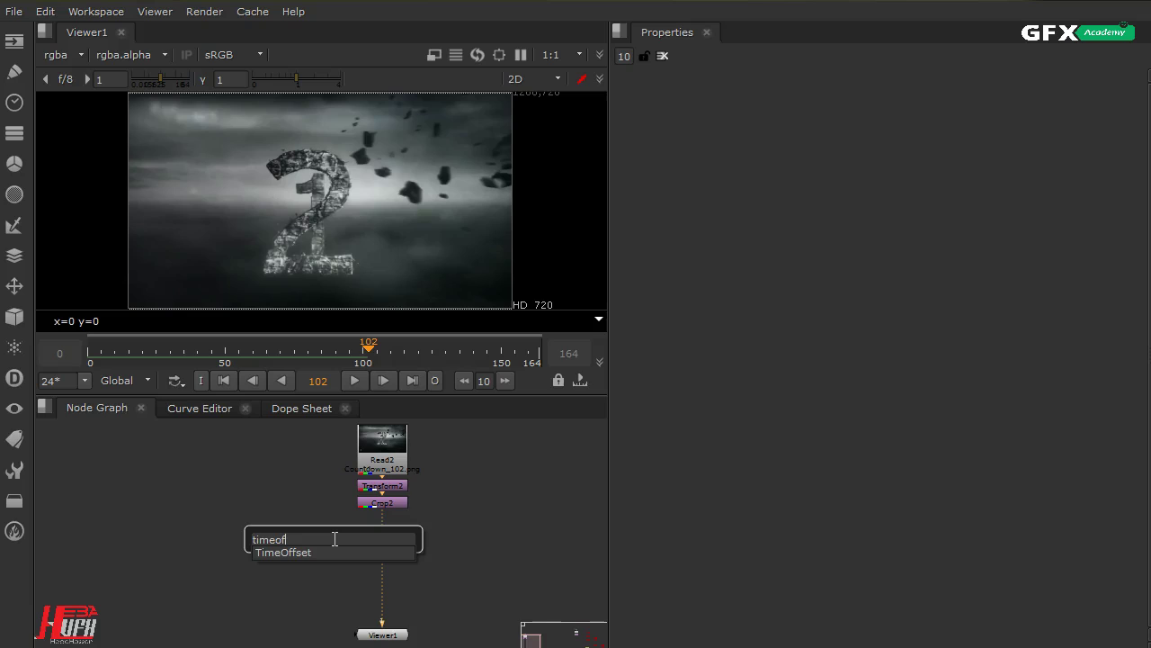
{"action": "key", "text": "Down"}
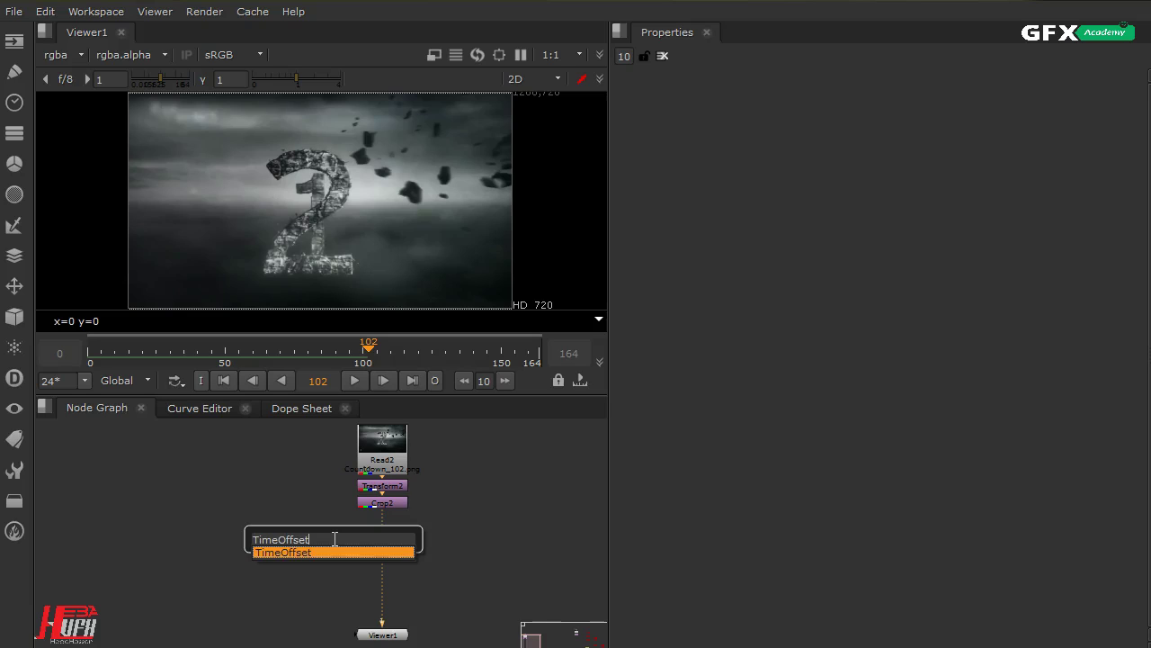
{"action": "key", "text": "Return"}
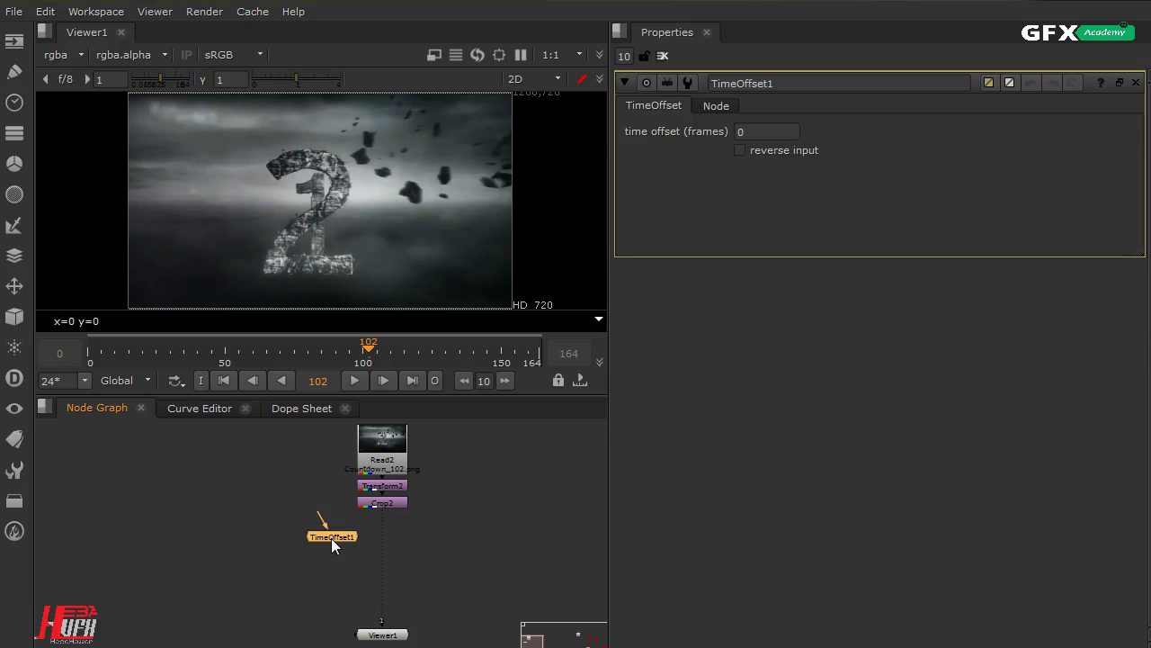
{"action": "left_click_drag", "start_coordinate": [331, 538], "coordinate": [379, 542]}
{"action": "left_click", "coordinate": [400, 541]}
Play the countdown from the first frame, stop it, and scrub through the opening frames to frame 13.
{"action": "left_click", "coordinate": [224, 381]}
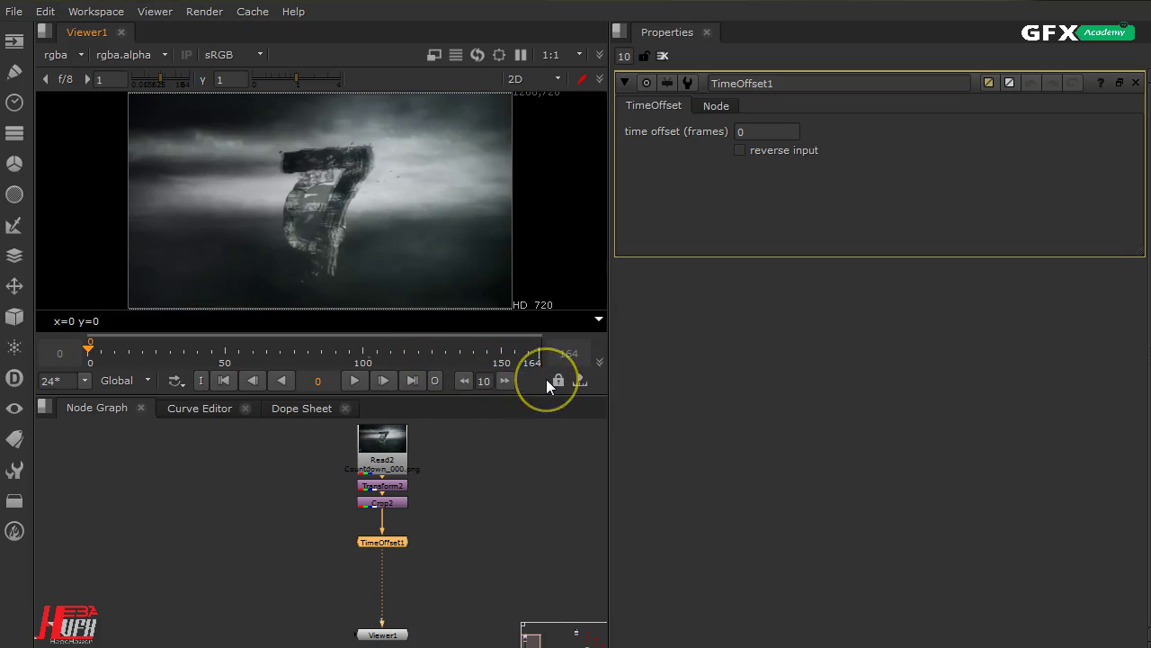
{"action": "left_click", "coordinate": [358, 384]}
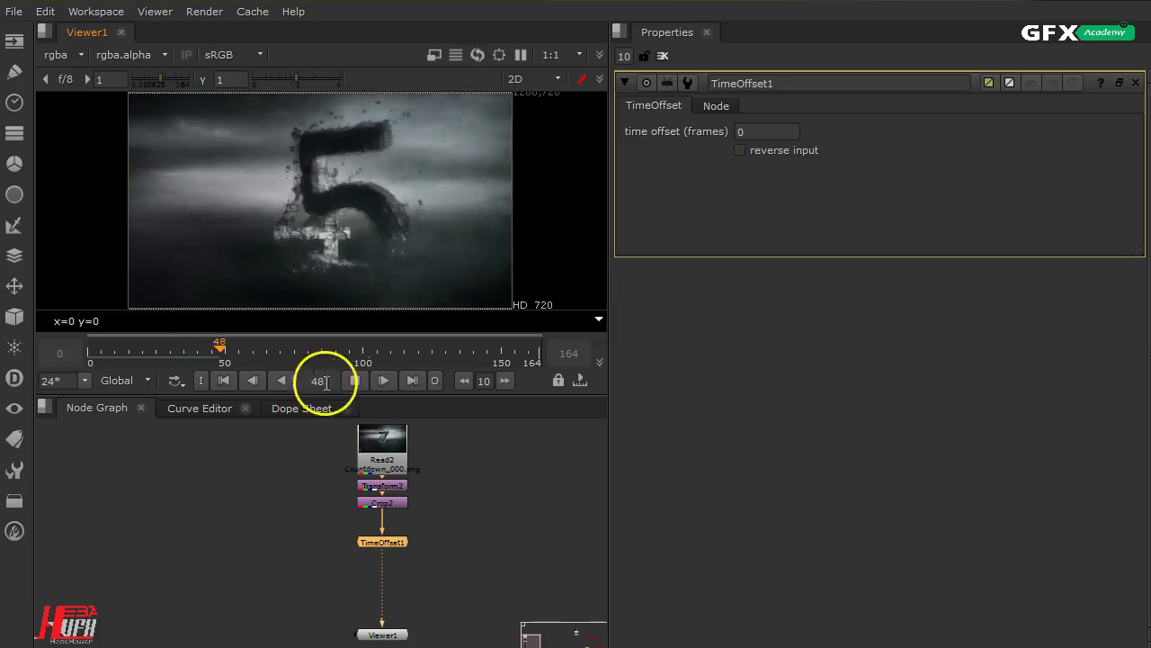
{"action": "left_click", "coordinate": [358, 379]}
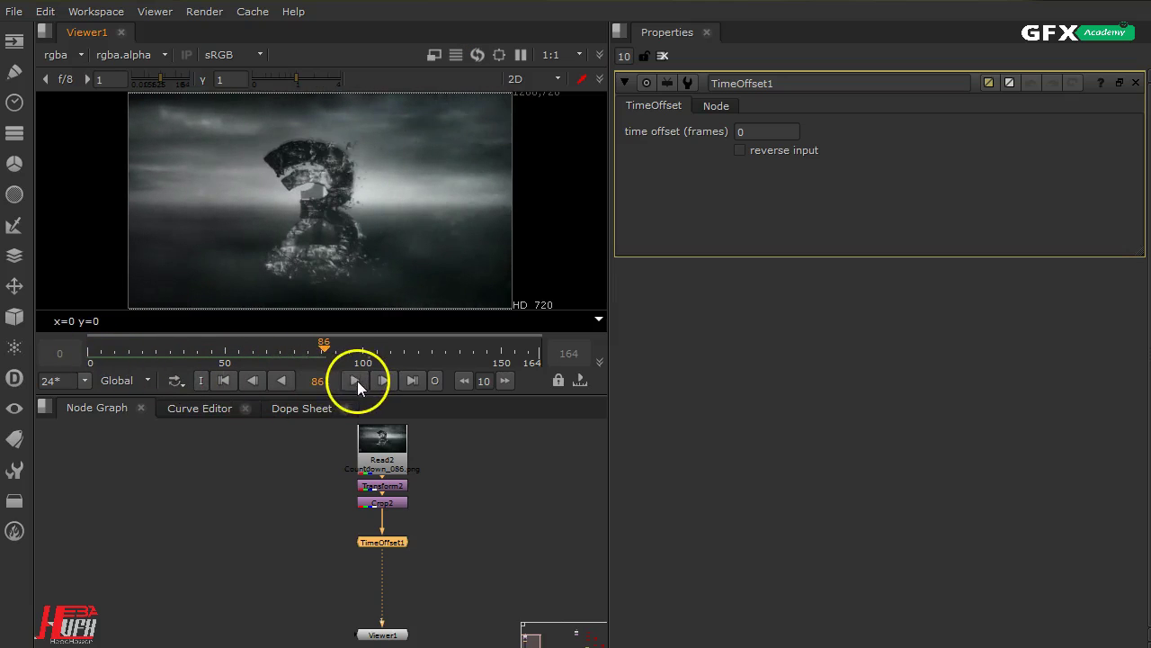
{"action": "left_click_drag", "start_coordinate": [324, 349], "coordinate": [108, 360]}
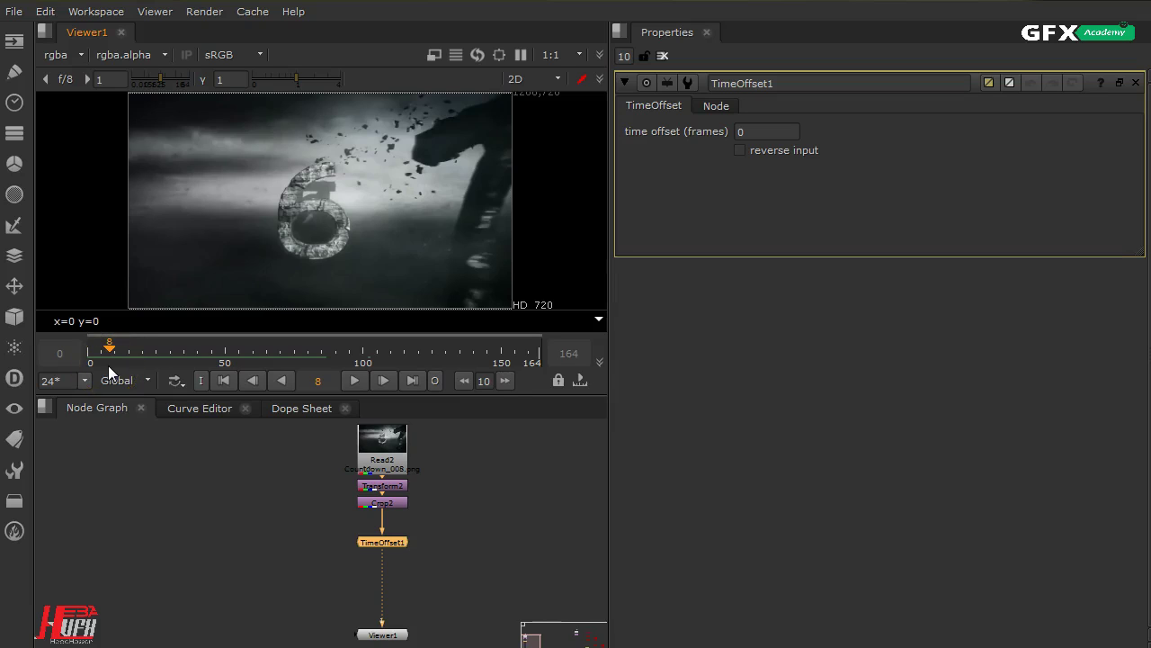
{"action": "left_click_drag", "start_coordinate": [108, 361], "coordinate": [122, 360]}
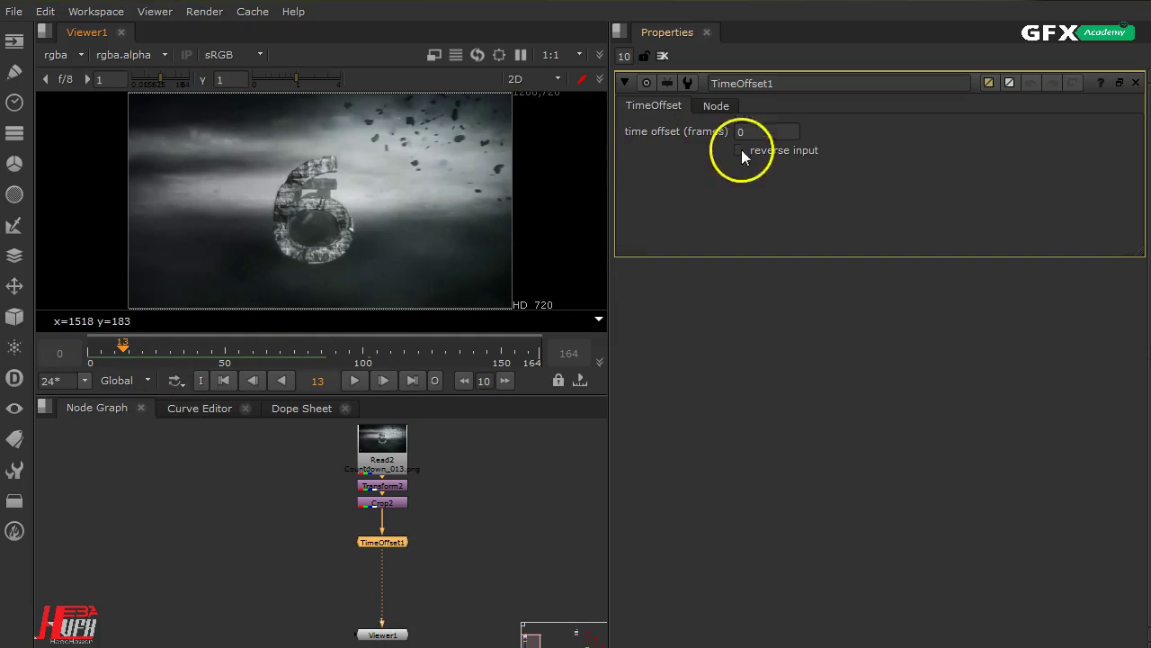
Set the time offset of TimeOffset1 to 20 frames.
{"action": "left_click", "coordinate": [761, 132]}
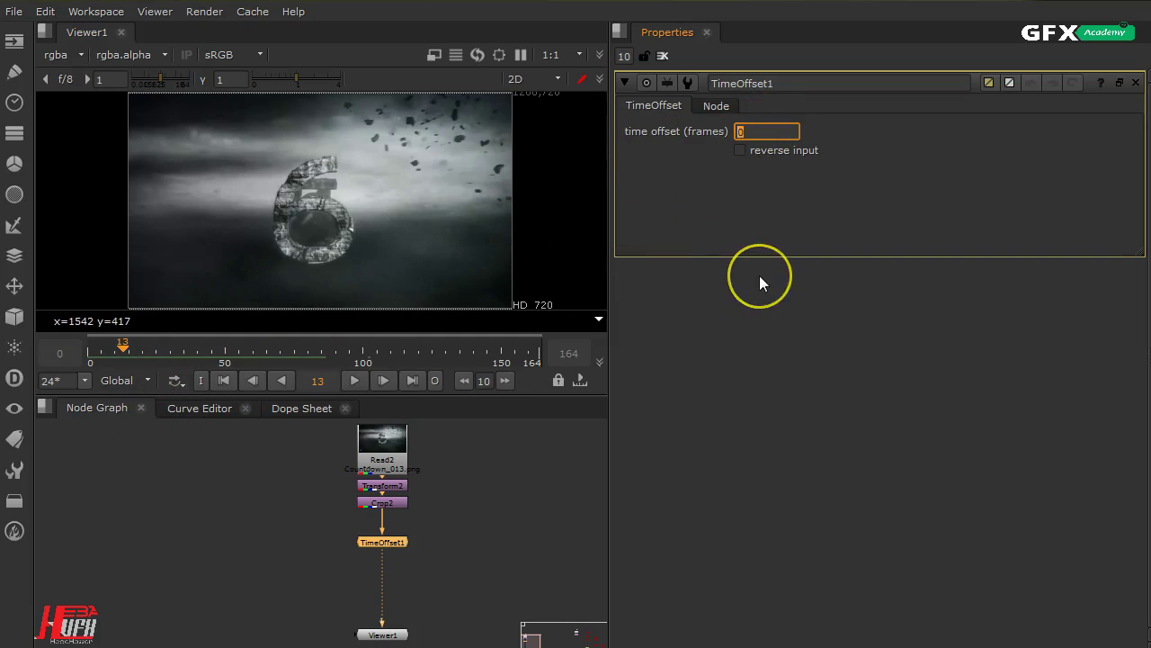
{"action": "type", "text": "20"}
{"action": "key", "text": "Return"}
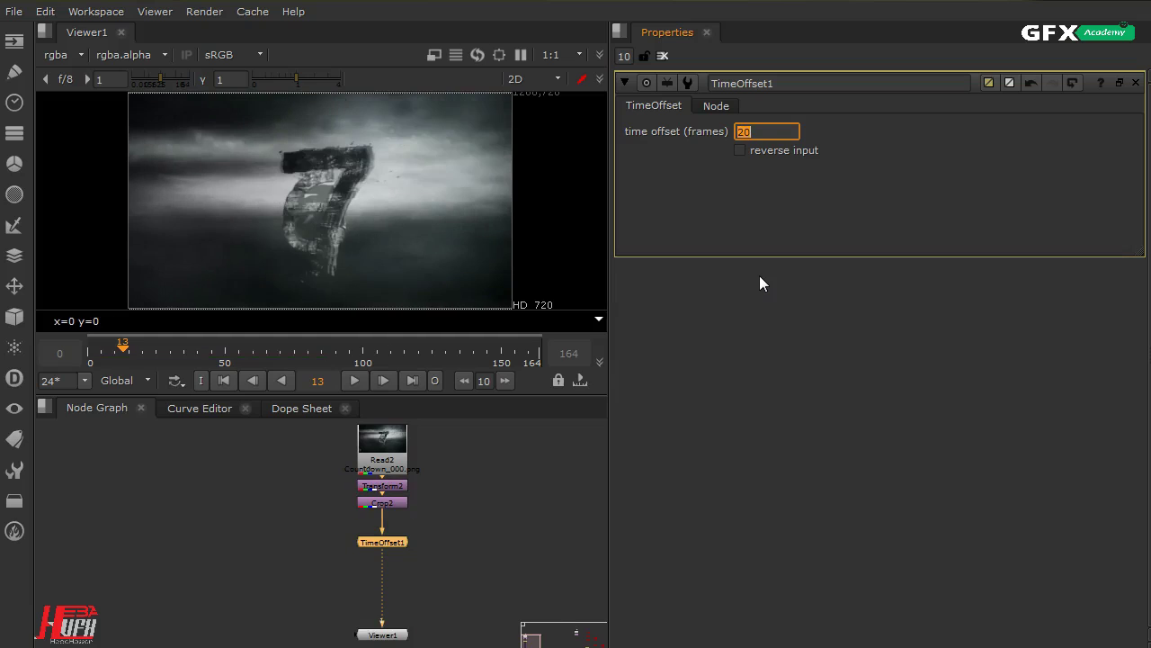
Play the offset sequence from the first frame and replay its early part to check the delayed start.
{"action": "left_click", "coordinate": [220, 382]}
{"action": "left_click", "coordinate": [355, 381]}
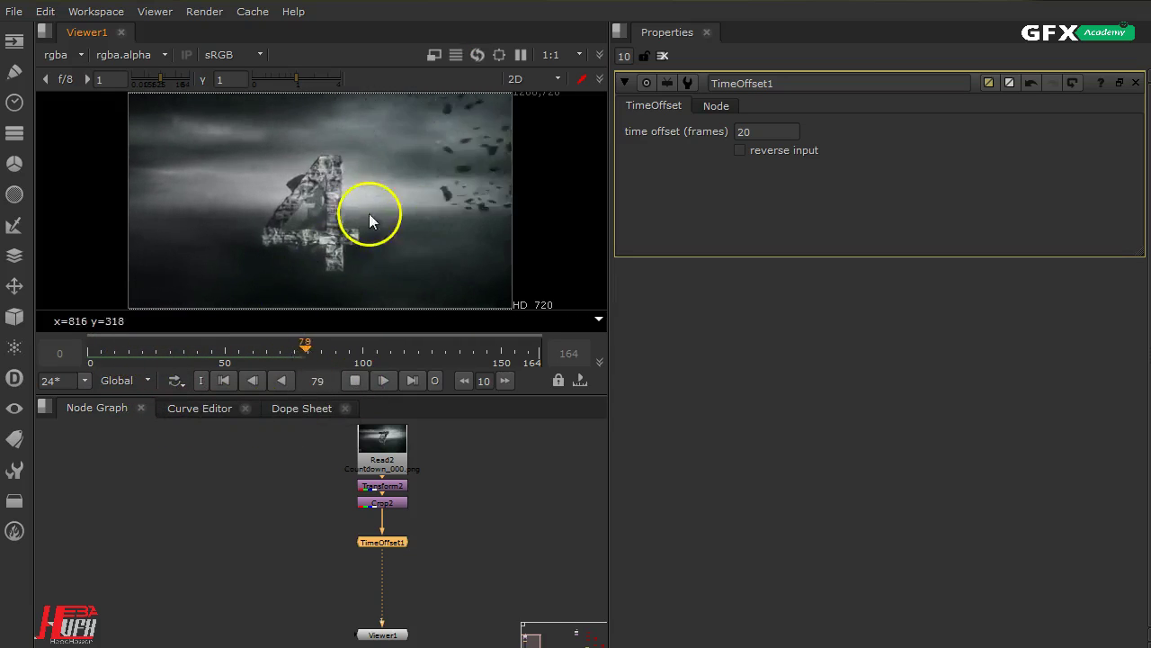
{"action": "left_click", "coordinate": [225, 383]}
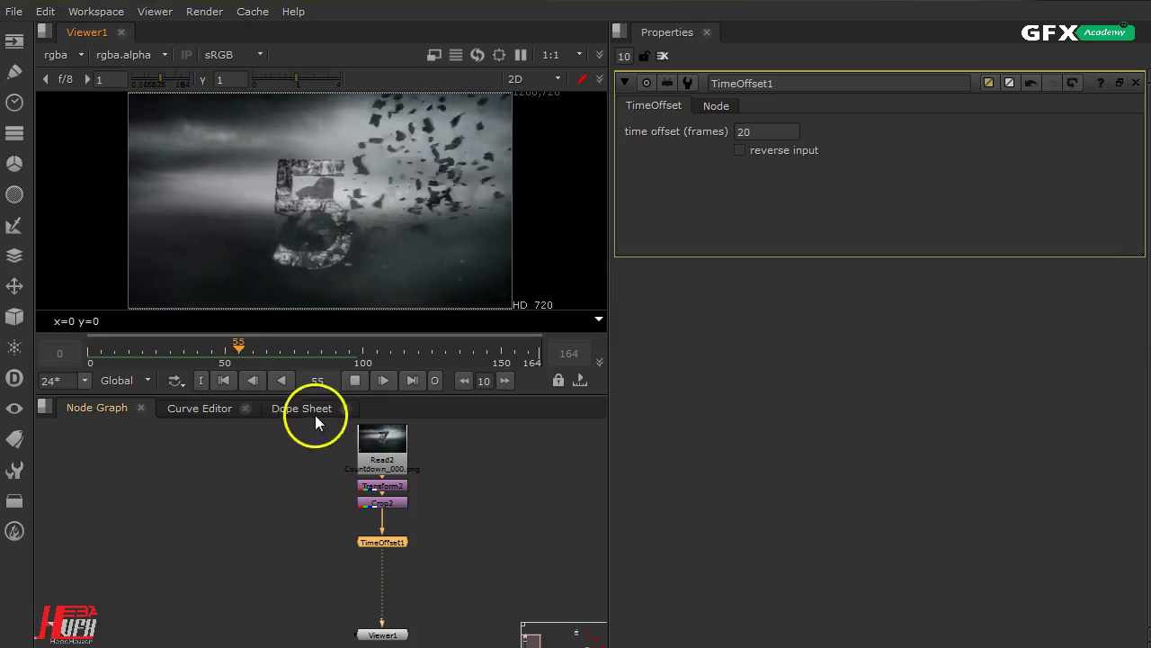
{"action": "left_click", "coordinate": [758, 132]}
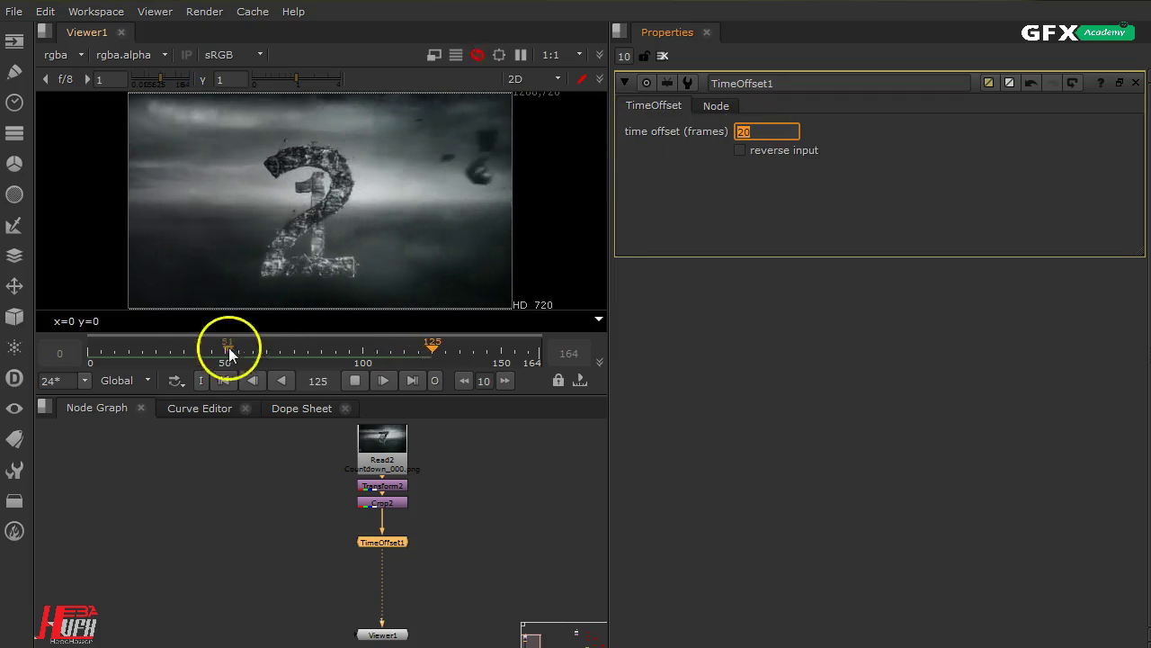
{"action": "left_click", "coordinate": [143, 365]}
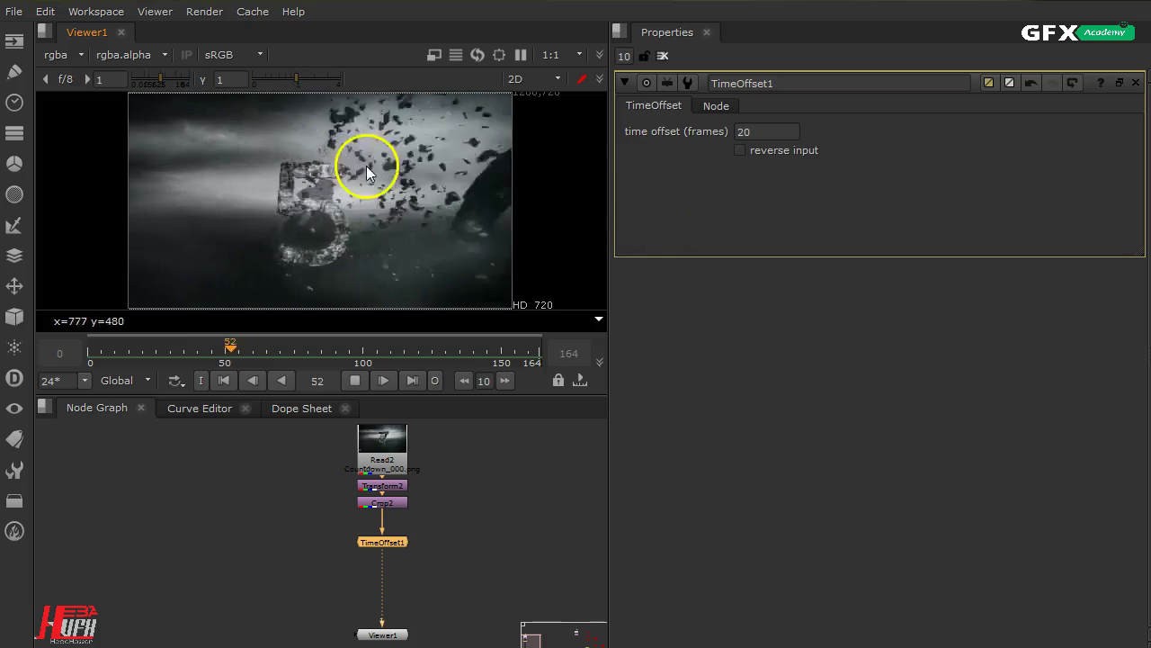
Enable reverse input on TimeOffset1 and stop the playback.
{"action": "left_click", "coordinate": [788, 153]}
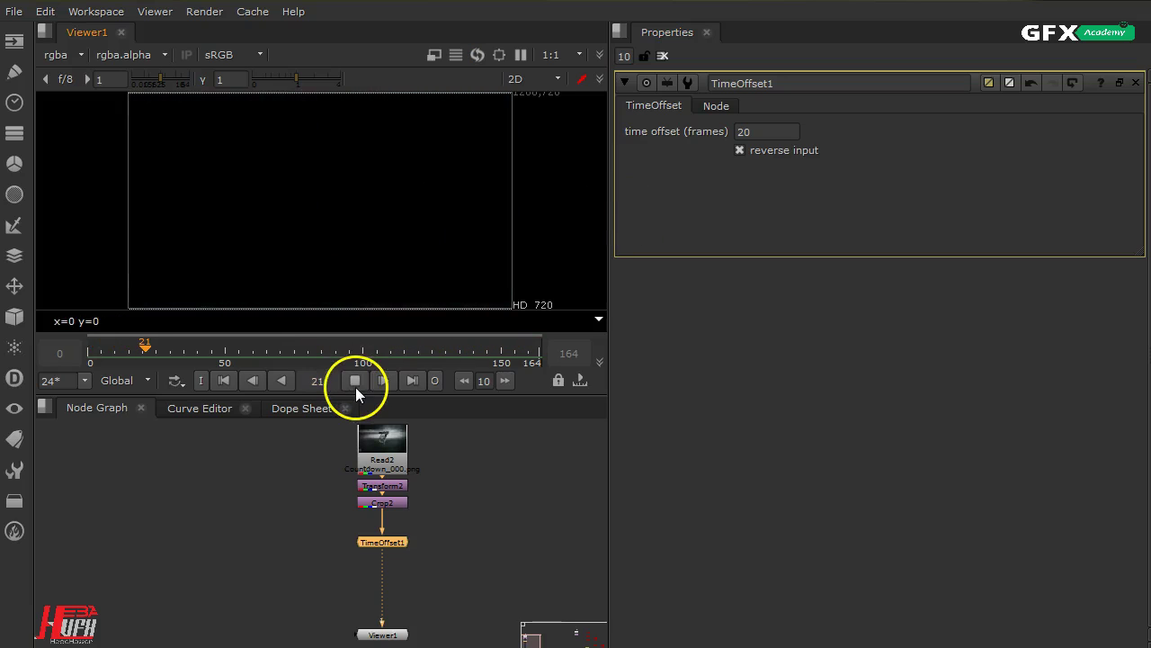
{"action": "left_click", "coordinate": [355, 387]}
View the TimeOffset1 bar in the Dope Sheet, collapsing and re-expanding the node's properties.
{"action": "left_click", "coordinate": [296, 410]}
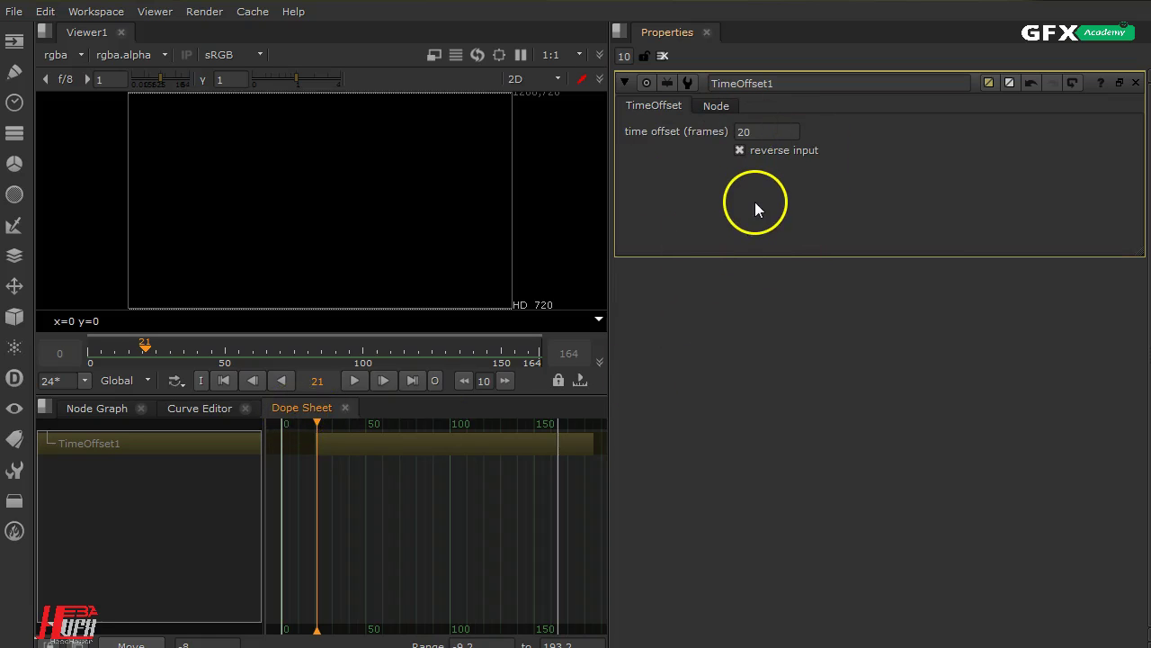
{"action": "left_click", "coordinate": [624, 83]}
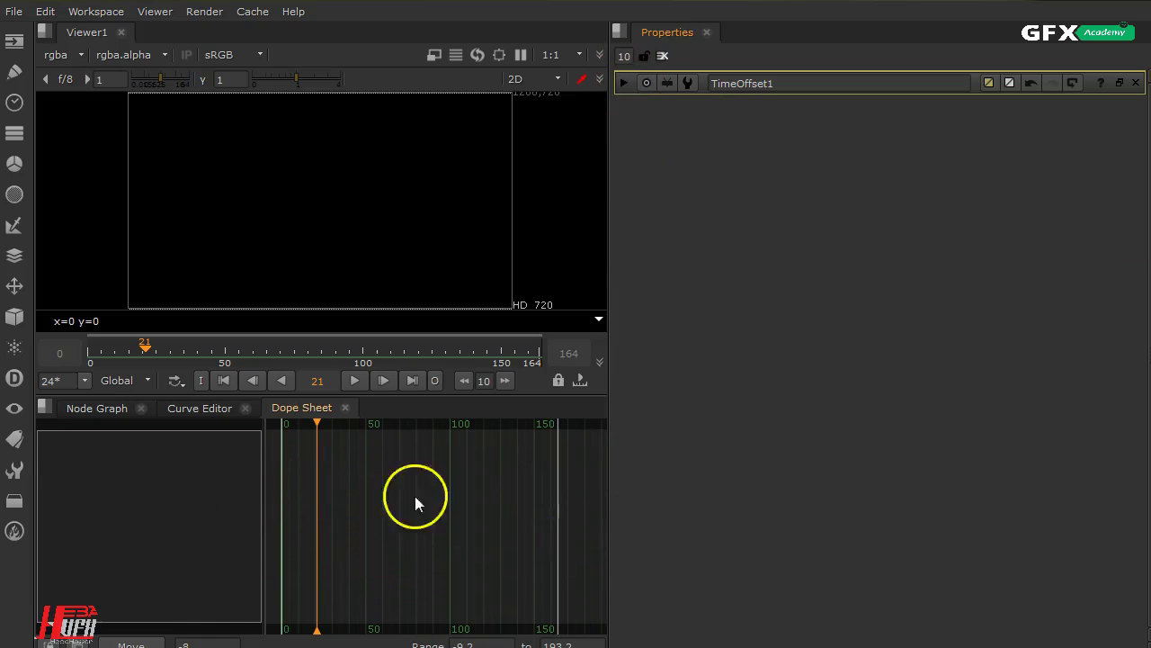
{"action": "left_click", "coordinate": [624, 83]}
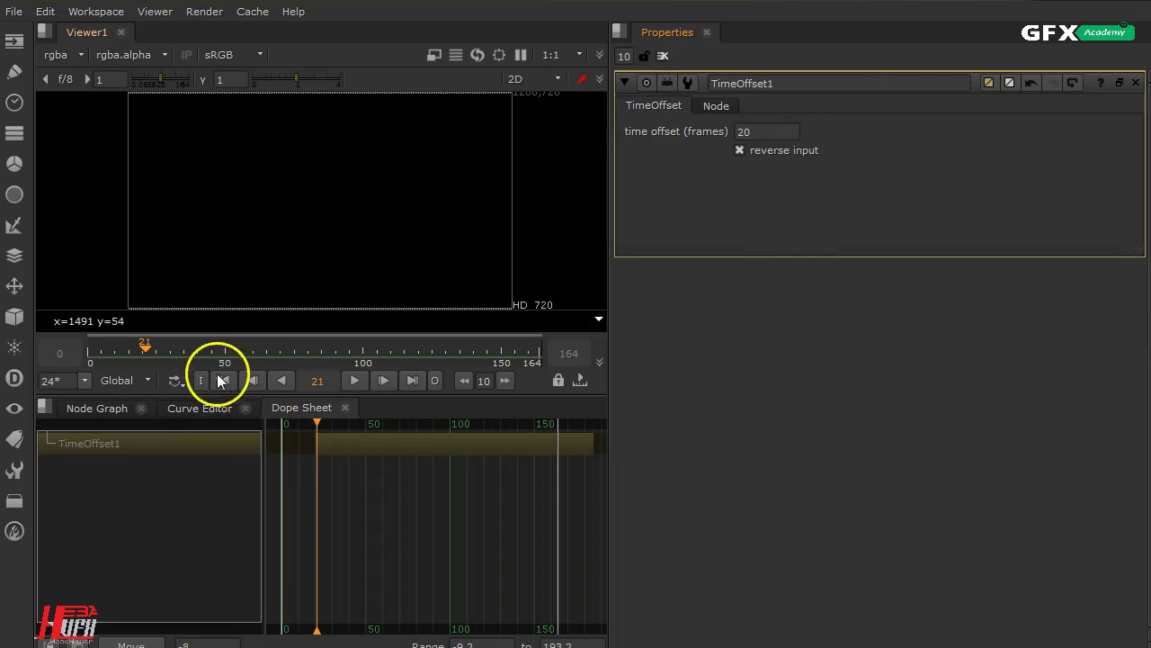
Go to frame 77, shift the TimeOffset1 bar in the Dope Sheet to an offset of 37 frames, and undo reverse input.
{"action": "left_click_drag", "start_coordinate": [201, 359], "coordinate": [300, 358]}
{"action": "left_click_drag", "start_coordinate": [378, 440], "coordinate": [408, 442]}
{"action": "left_click", "coordinate": [1032, 86]}
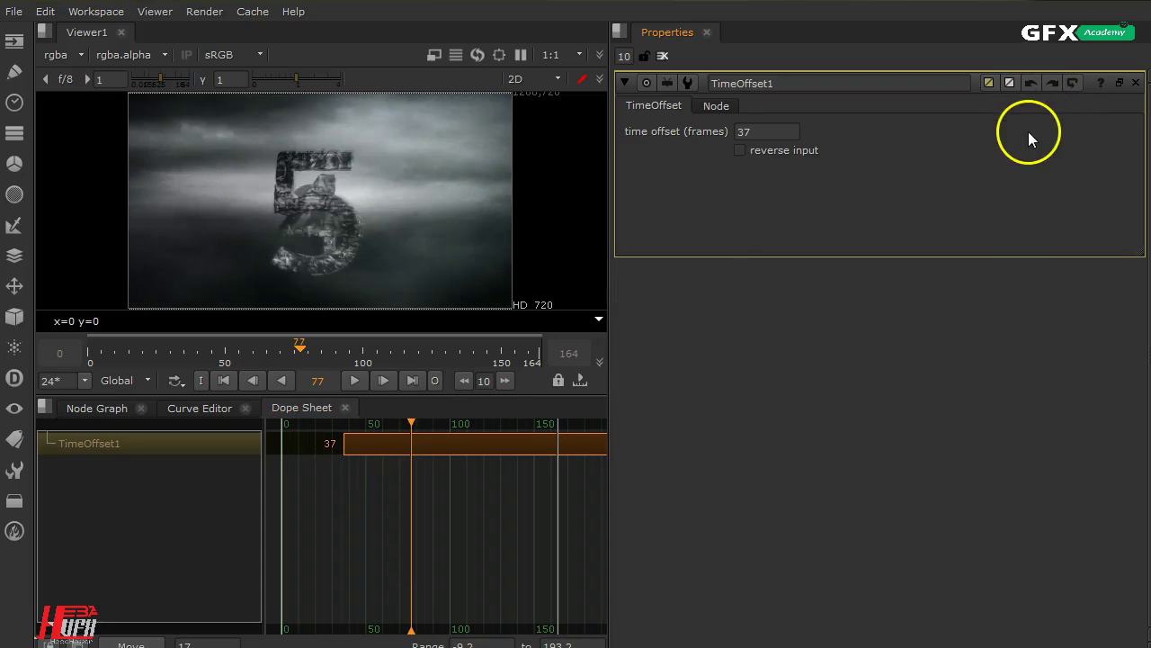
Return to the Node Graph, move TimeOffset1 aside from the main node chain, and deselect it.
{"action": "left_click", "coordinate": [98, 407]}
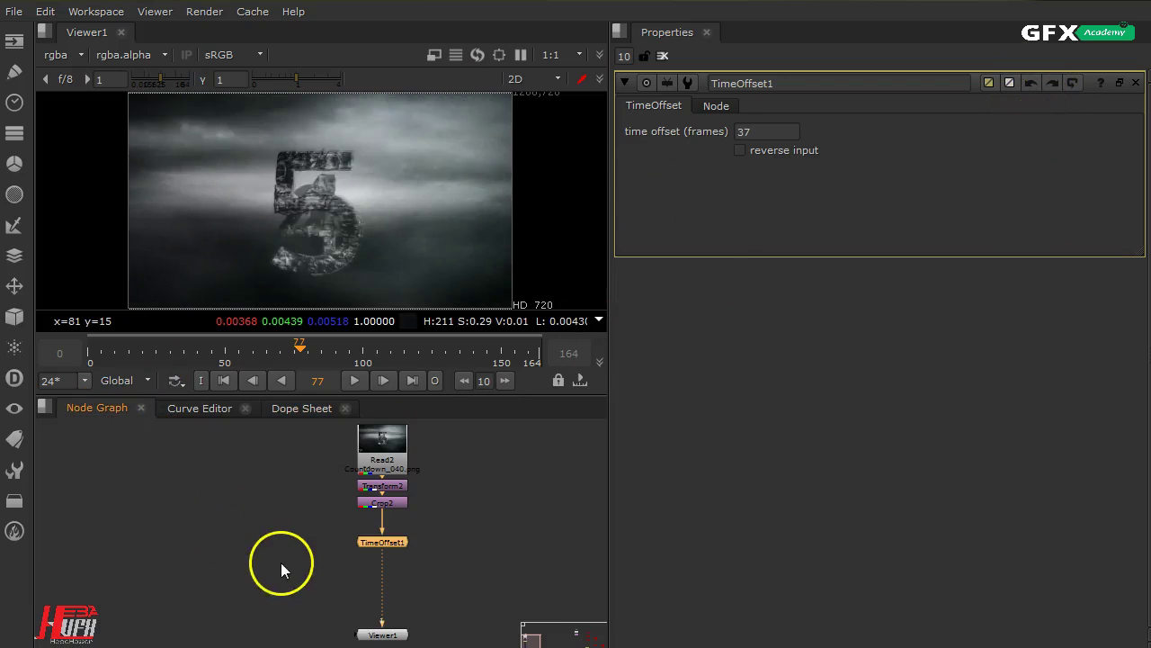
{"action": "left_click_drag", "start_coordinate": [373, 557], "coordinate": [193, 552]}
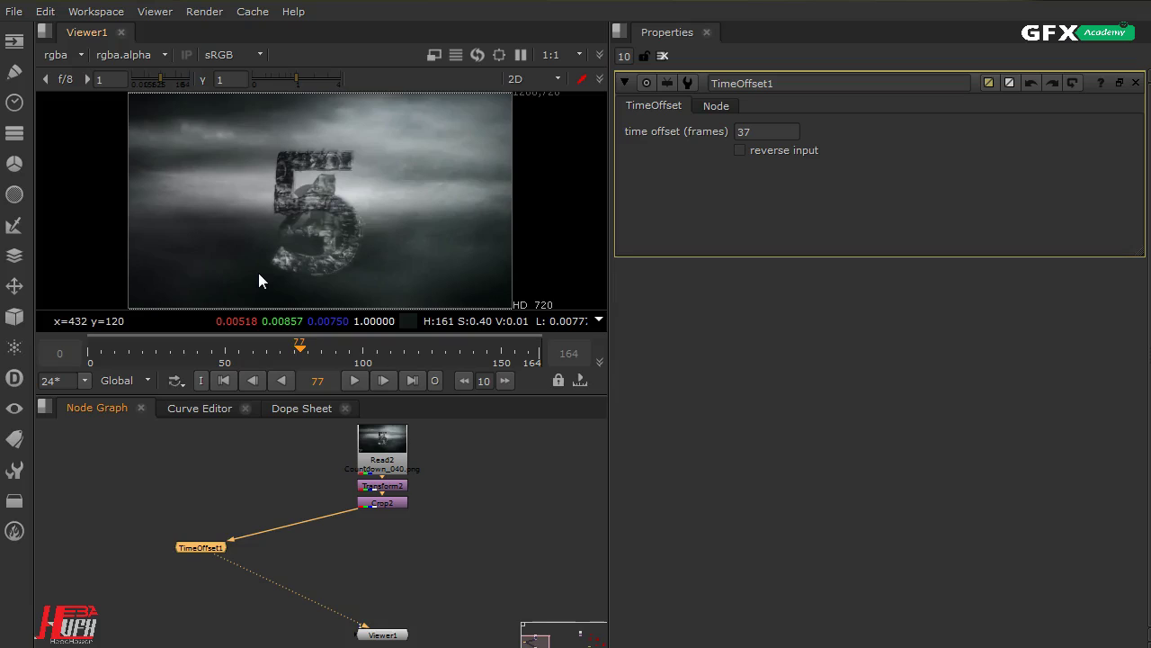
{"action": "left_click", "coordinate": [456, 542]}
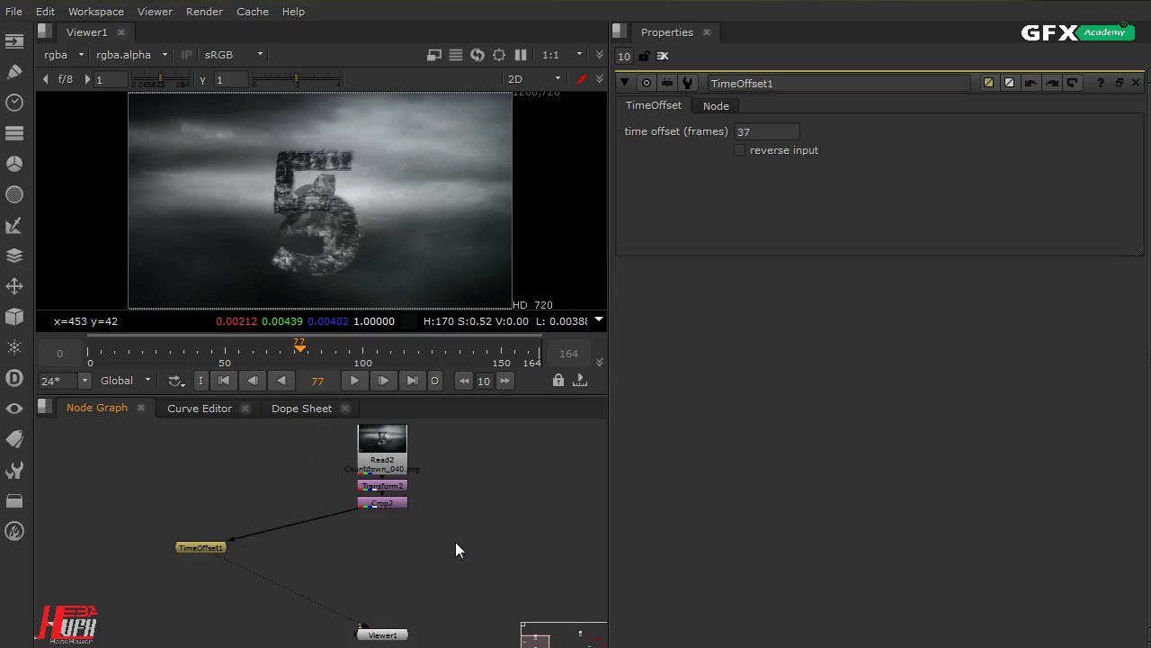
Add an unconnected TimeClip node beside the main node chain.
{"action": "key", "text": "Tab"}
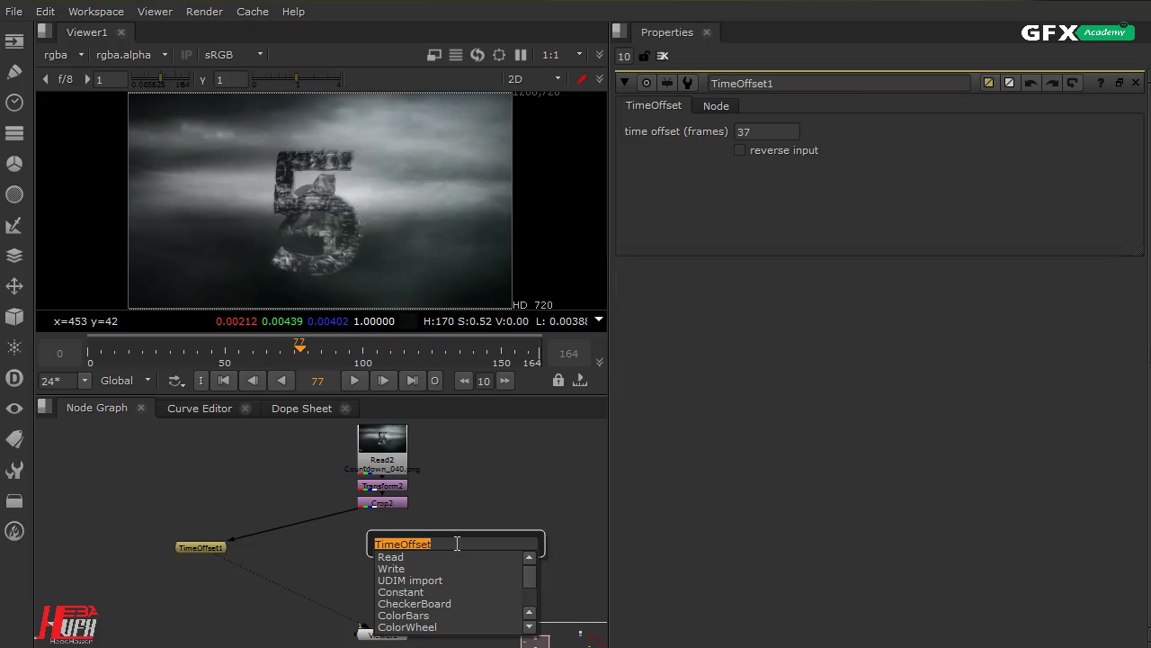
{"action": "type", "text": "time"}
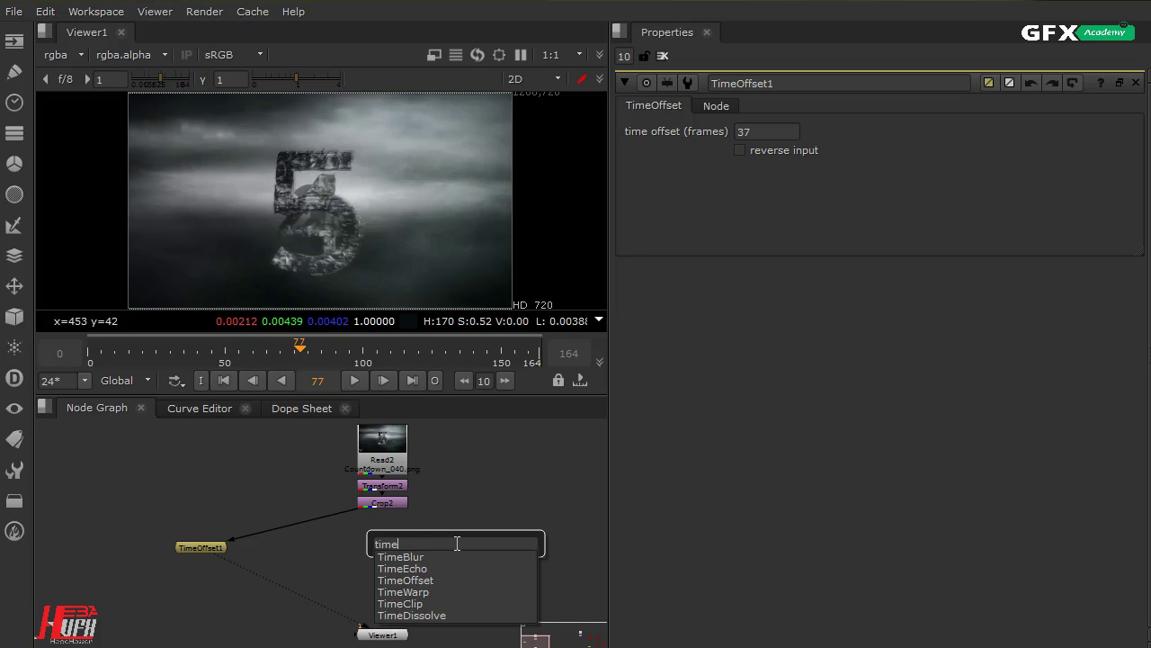
{"action": "type", "text": "cl"}
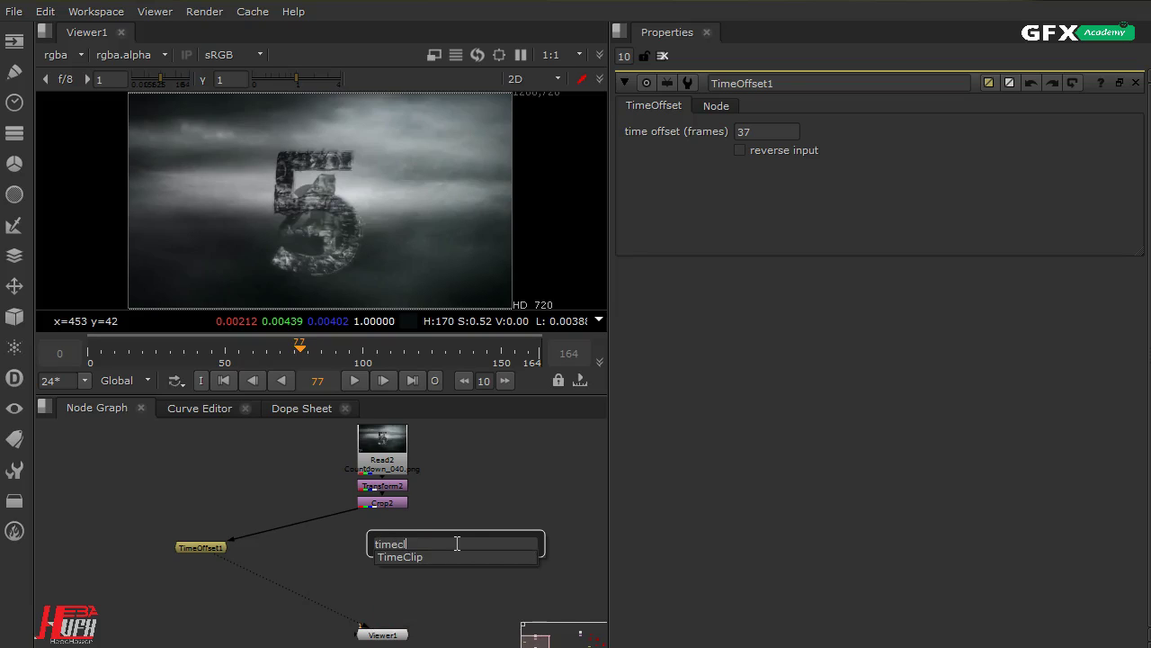
{"action": "key", "text": "Return"}
{"action": "left_click", "coordinate": [455, 543]}
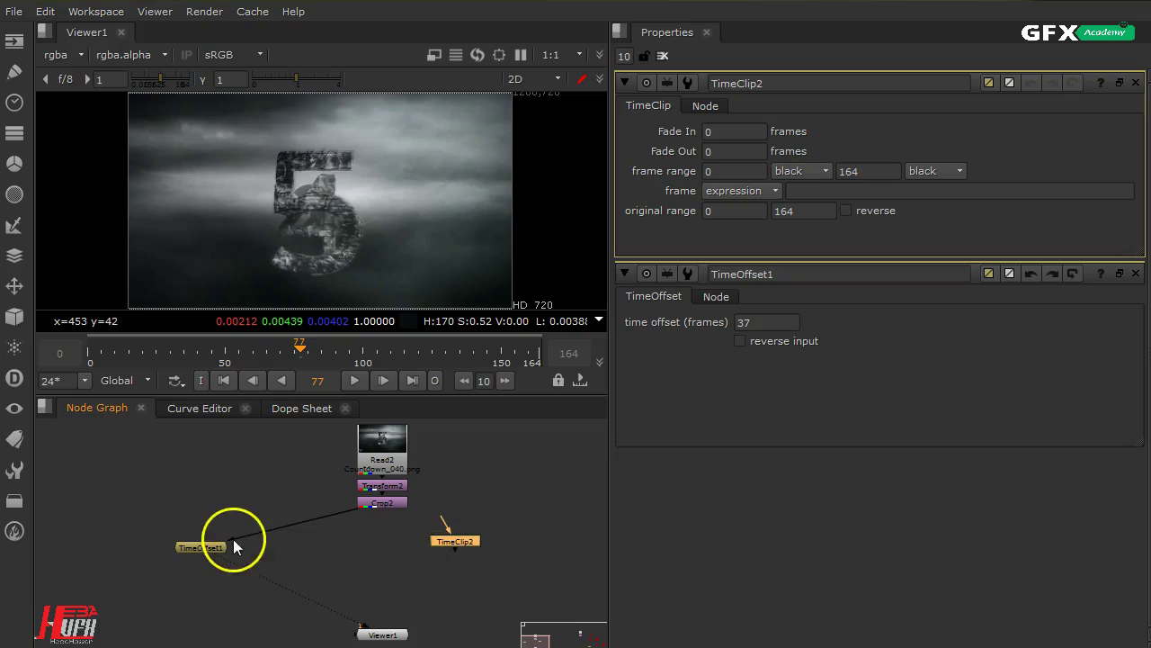
Reconnect Viewer1 to Crop2 with the TimeClip node inserted between them, and return to the first frame.
{"action": "left_click_drag", "start_coordinate": [233, 563], "coordinate": [385, 504]}
{"action": "left_click_drag", "start_coordinate": [466, 546], "coordinate": [498, 563]}
{"action": "left_click", "coordinate": [225, 380]}
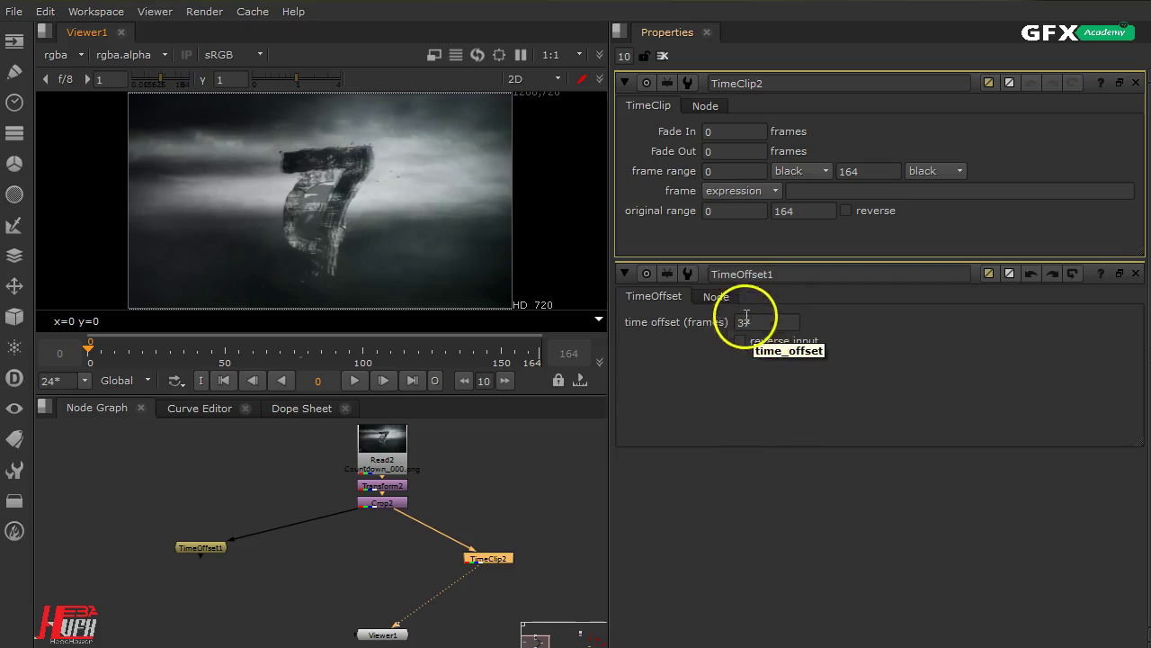
Go to frame 10 and set TimeClip2's Fade In to 10 frames.
{"action": "left_click", "coordinate": [728, 135]}
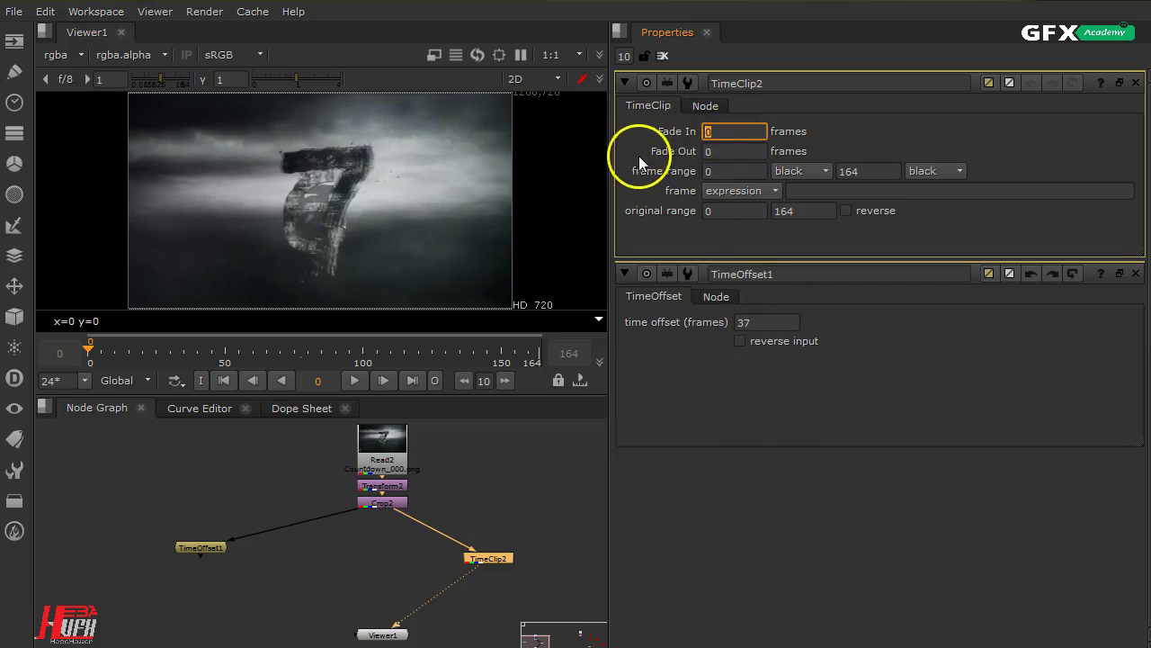
{"action": "left_click", "coordinate": [743, 151]}
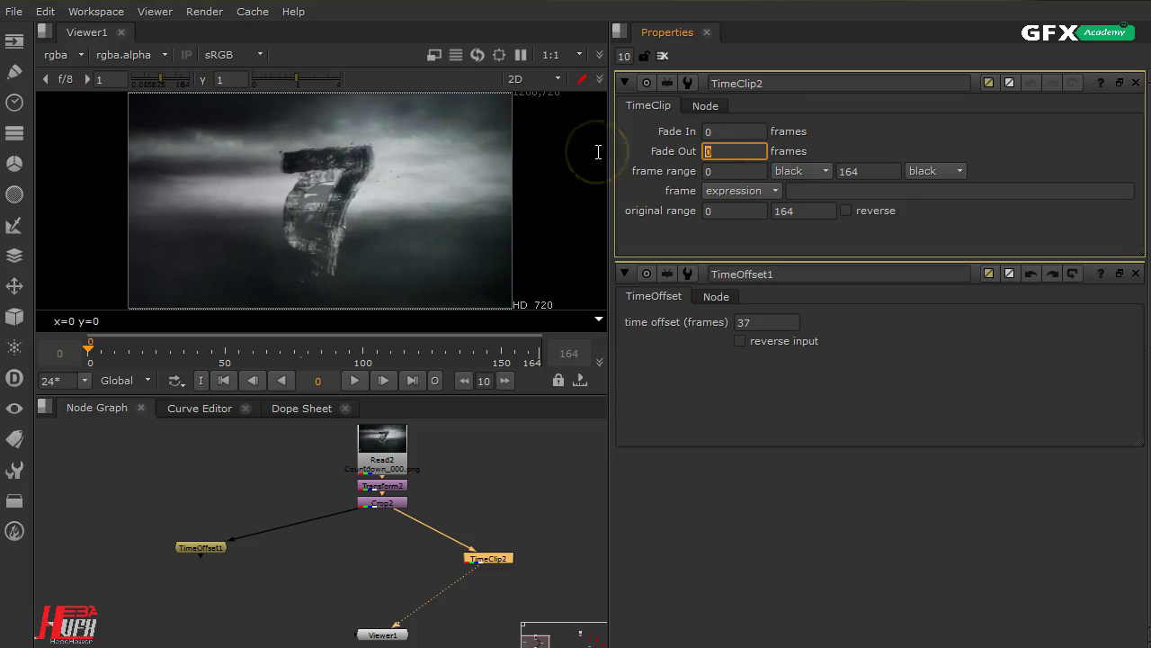
{"action": "left_click_drag", "start_coordinate": [90, 347], "coordinate": [116, 359]}
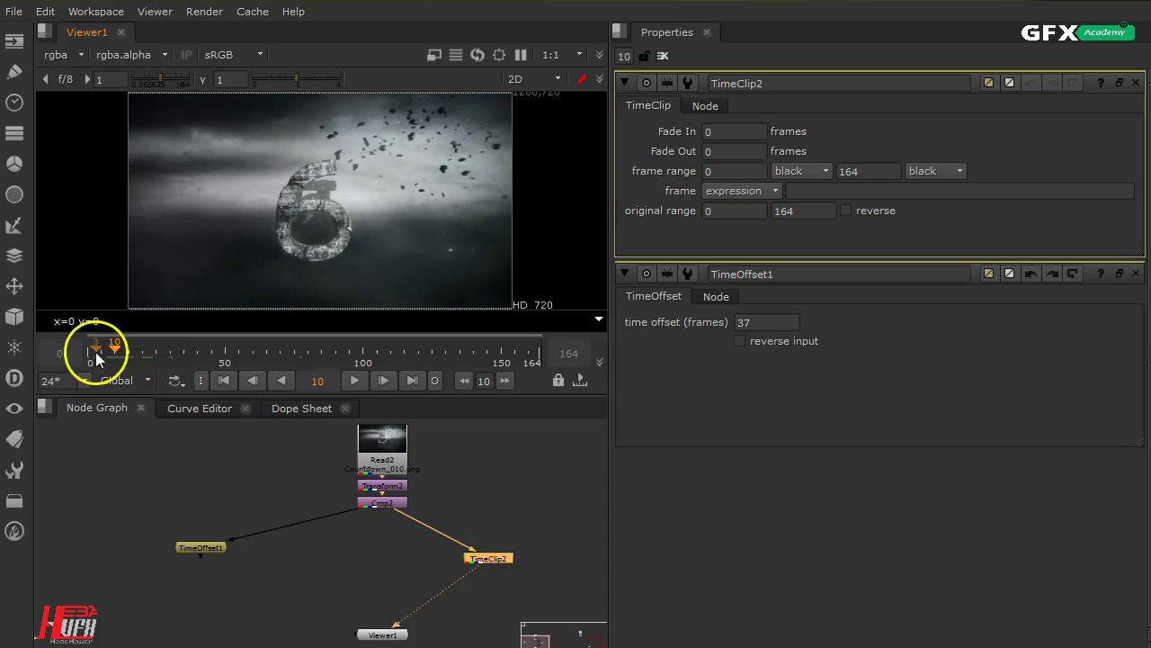
{"action": "left_click", "coordinate": [736, 131]}
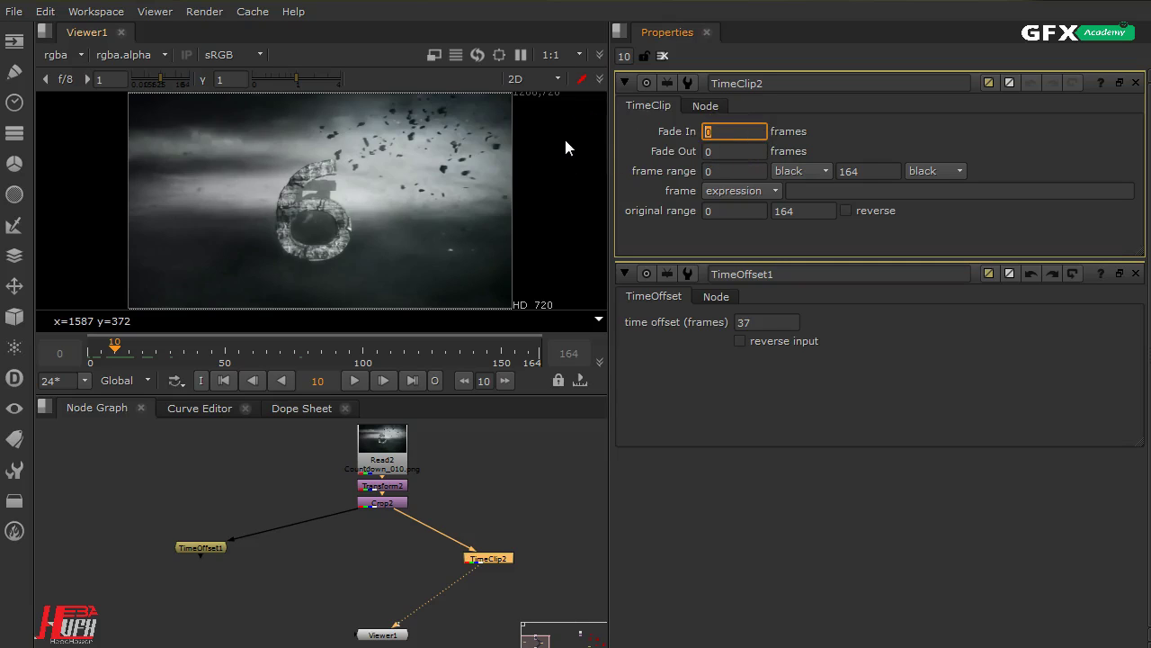
{"action": "type", "text": "10"}
{"action": "key", "text": "Return"}
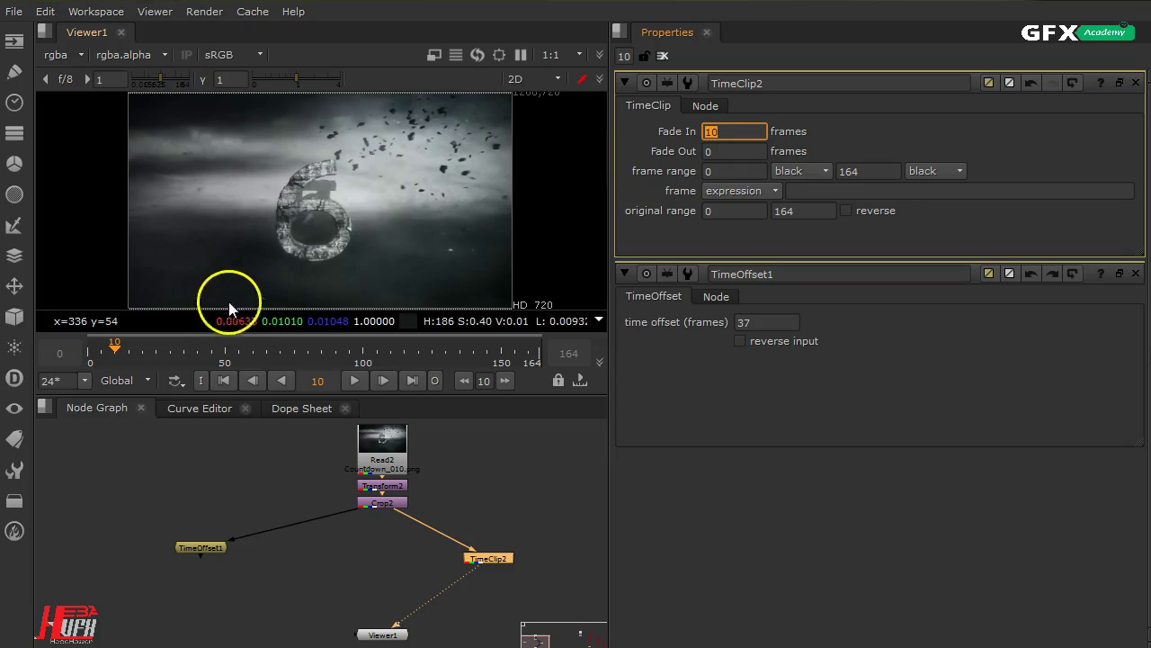
Scrub forward to frame 143 and reset TimeClip2's Fade In to 0 frames.
{"action": "left_click_drag", "start_coordinate": [115, 352], "coordinate": [275, 378]}
{"action": "left_click", "coordinate": [740, 150]}
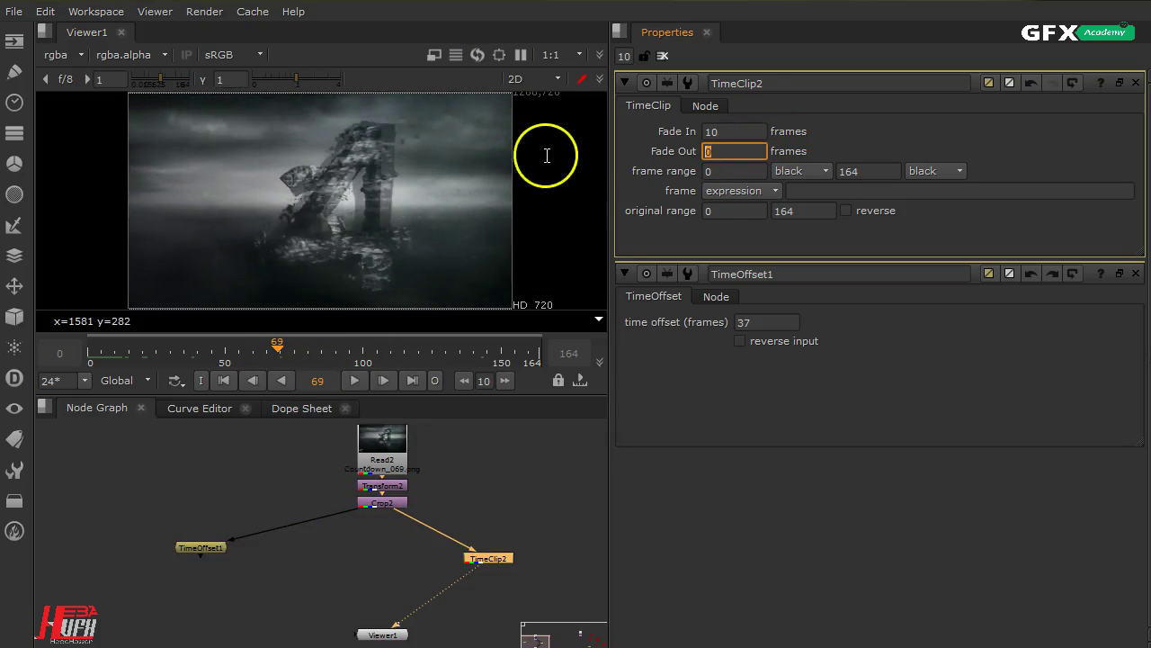
{"action": "left_click_drag", "start_coordinate": [286, 360], "coordinate": [479, 357]}
{"action": "left_click", "coordinate": [734, 132]}
{"action": "type", "text": "0"}
{"action": "key", "text": "Return"}
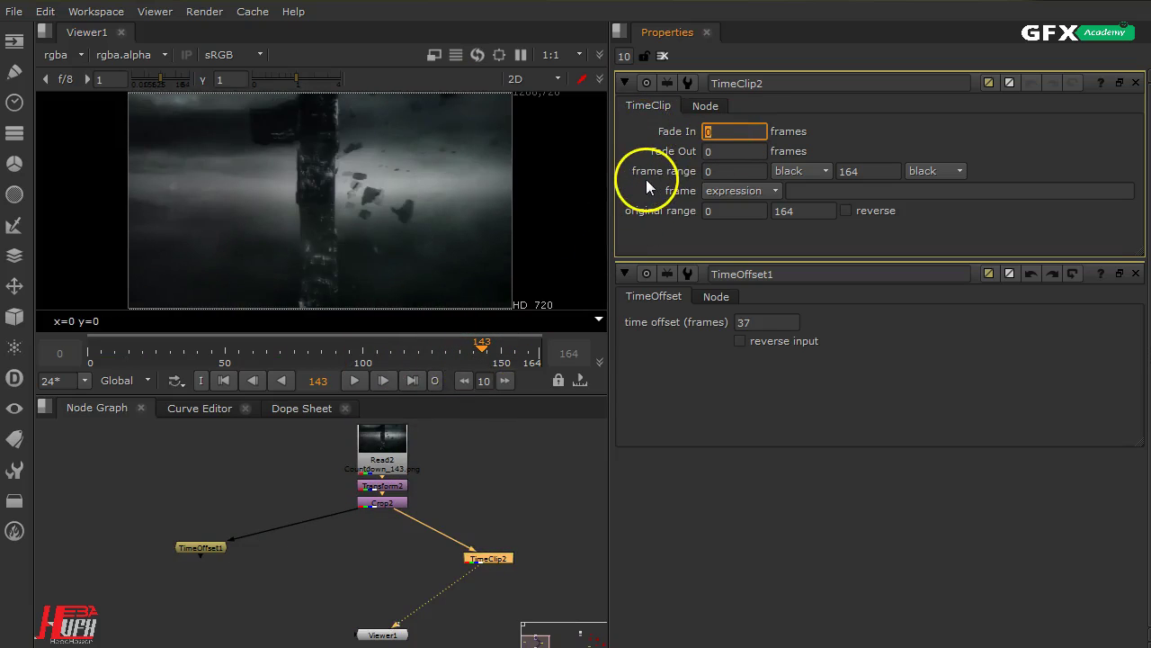
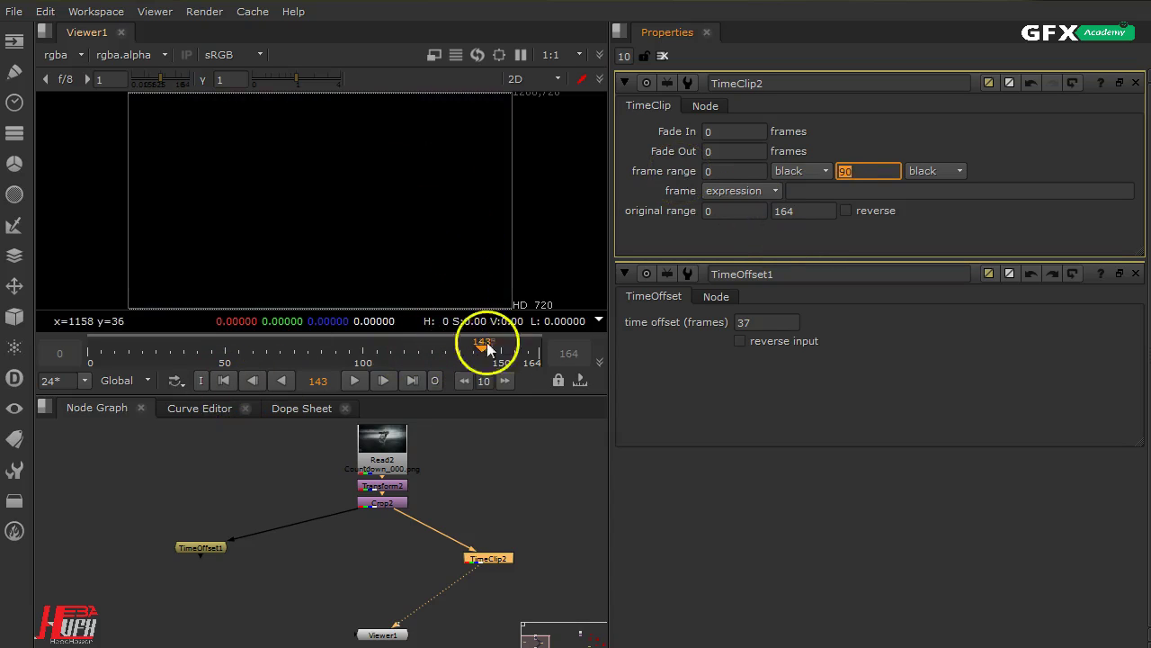
Check the viewer on frames beyond 90, the end of TimeClip2's frame range, finishing on frame 142.
{"action": "left_click_drag", "start_coordinate": [483, 343], "coordinate": [494, 375]}
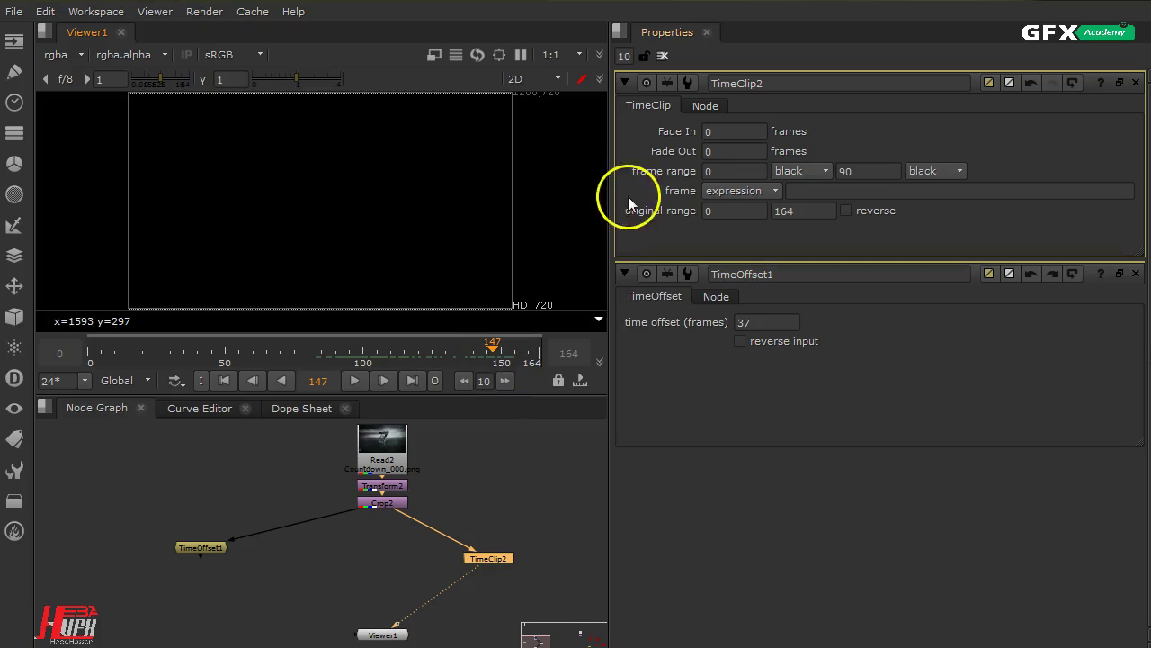
{"action": "left_click_drag", "start_coordinate": [494, 347], "coordinate": [420, 389]}
{"action": "double_click", "coordinate": [866, 171]}
{"action": "left_click", "coordinate": [799, 171]}
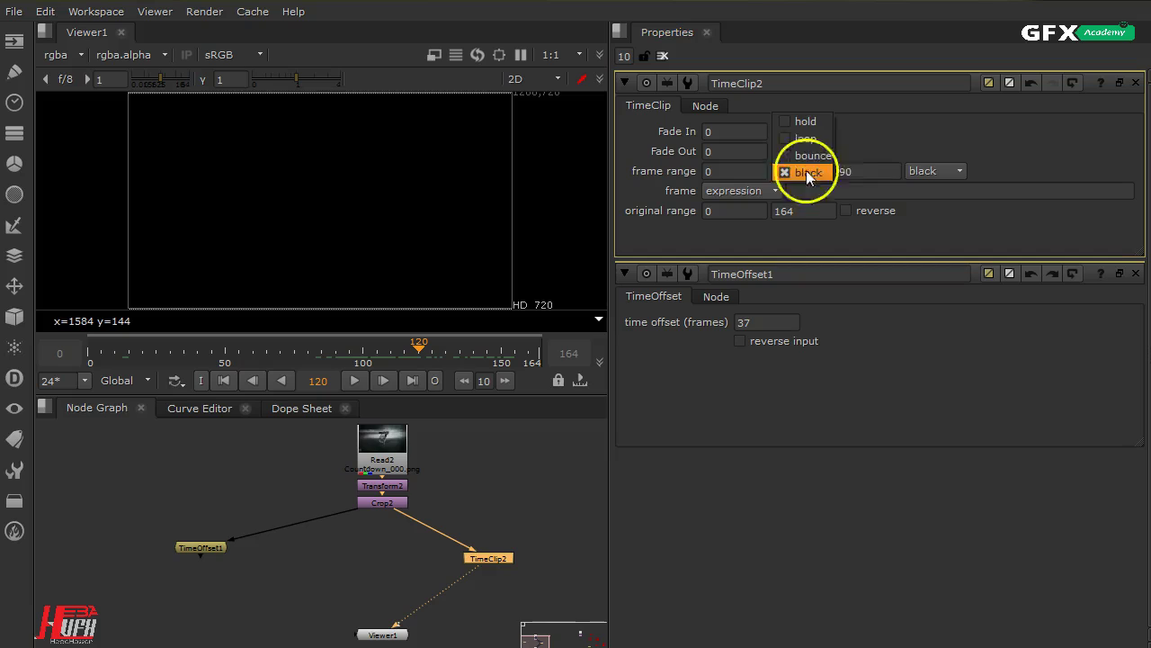
{"action": "left_click", "coordinate": [861, 171]}
{"action": "left_click_drag", "start_coordinate": [866, 170], "coordinate": [783, 177]}
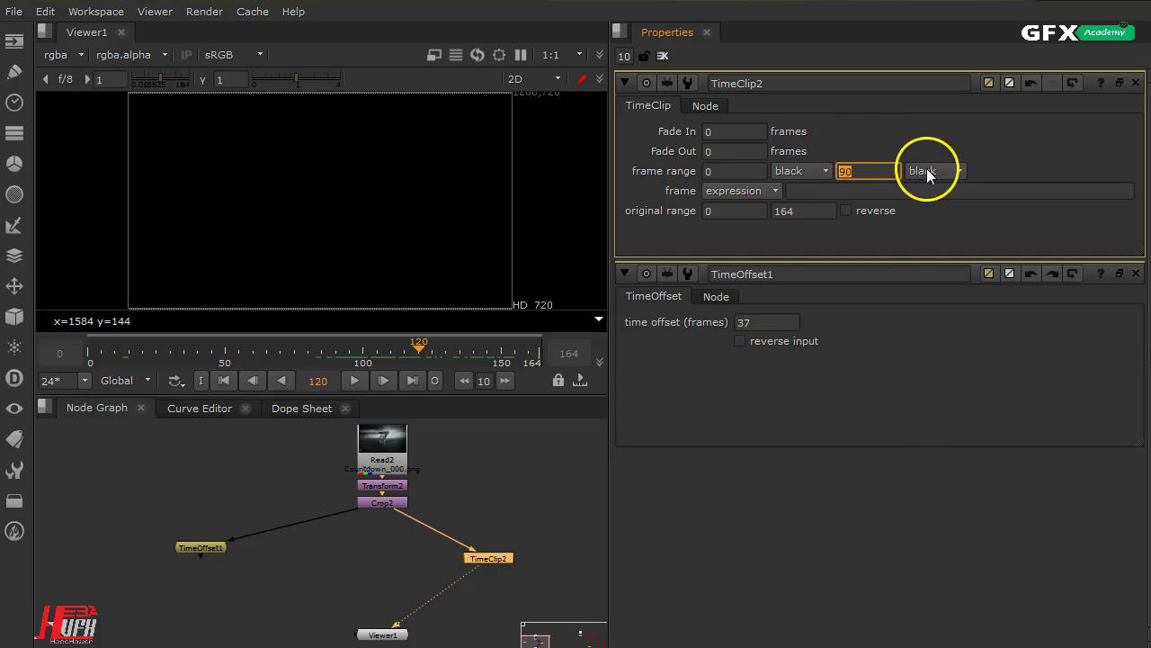
{"action": "left_click", "coordinate": [411, 353]}
{"action": "left_click_drag", "start_coordinate": [340, 354], "coordinate": [477, 354]}
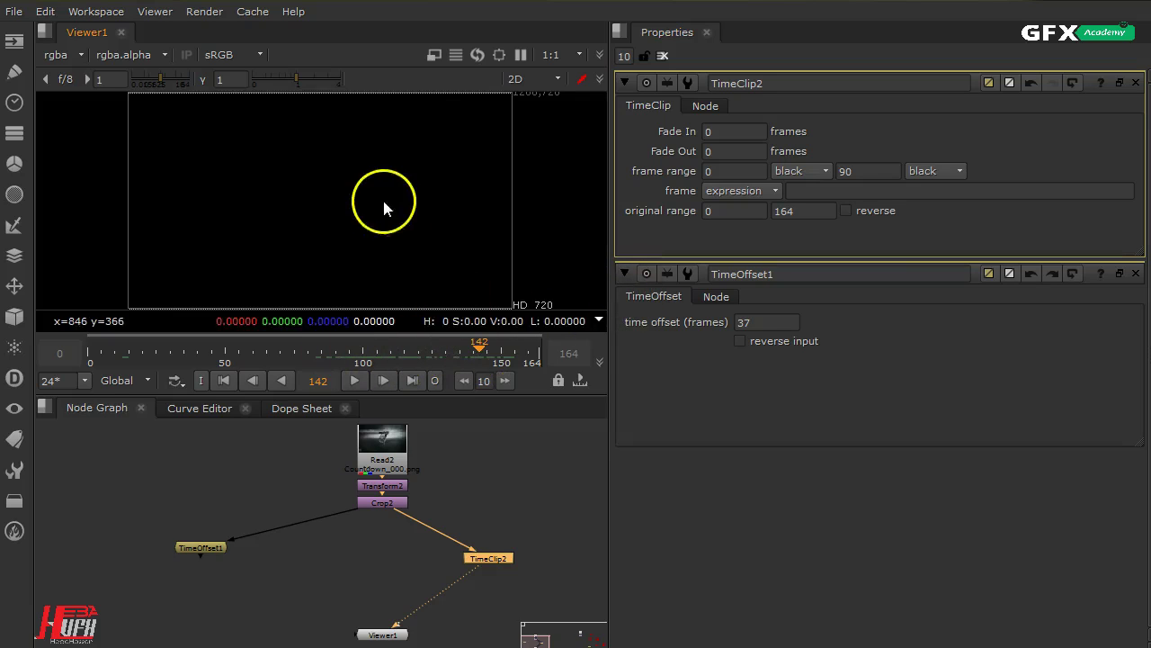
Try bounce and loop for the frames after TimeClip2's range end, choose hold instead, and check it at frame 127.
{"action": "left_click", "coordinate": [931, 172]}
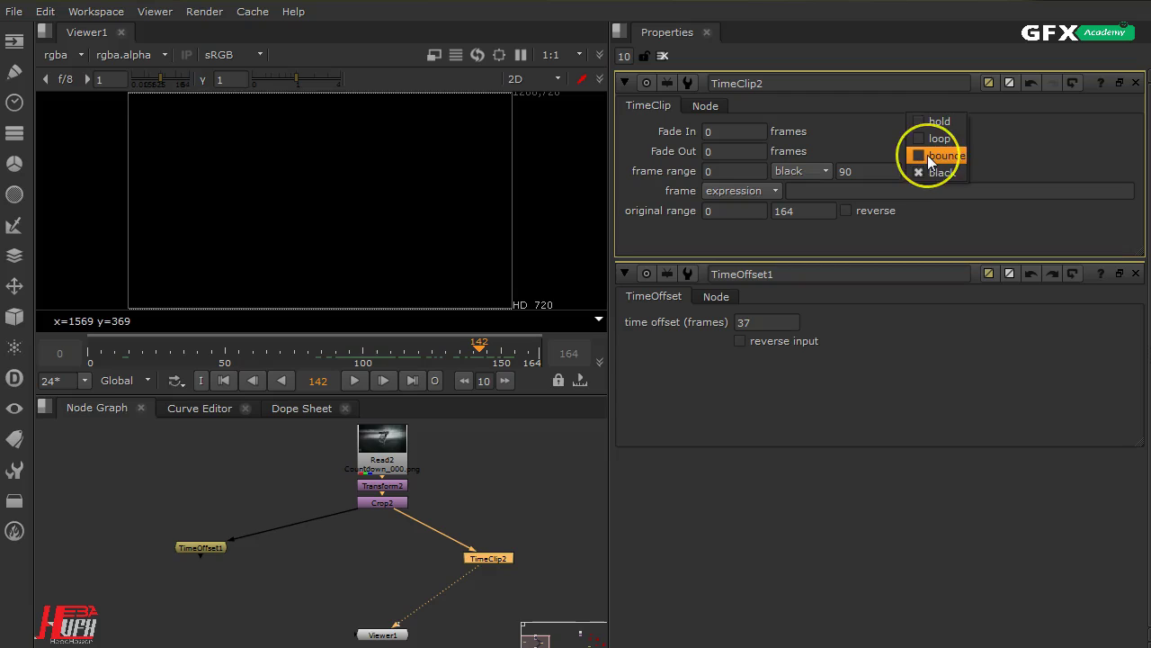
{"action": "left_click", "coordinate": [927, 156]}
{"action": "left_click", "coordinate": [926, 170]}
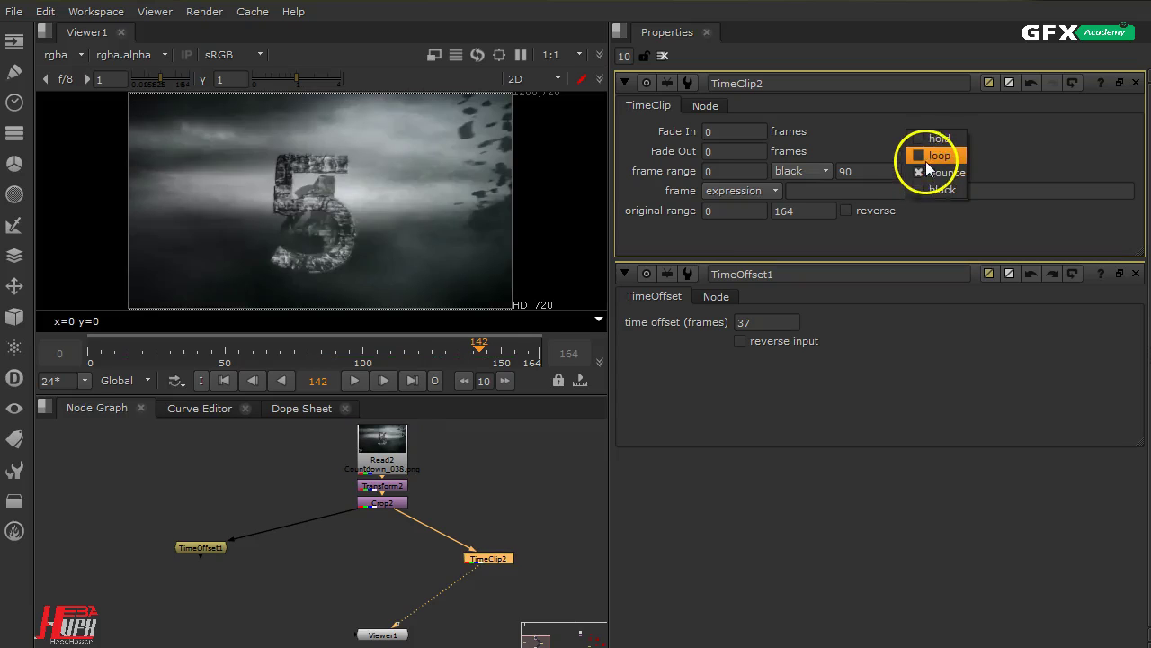
{"action": "left_click", "coordinate": [928, 159]}
{"action": "left_click", "coordinate": [933, 176]}
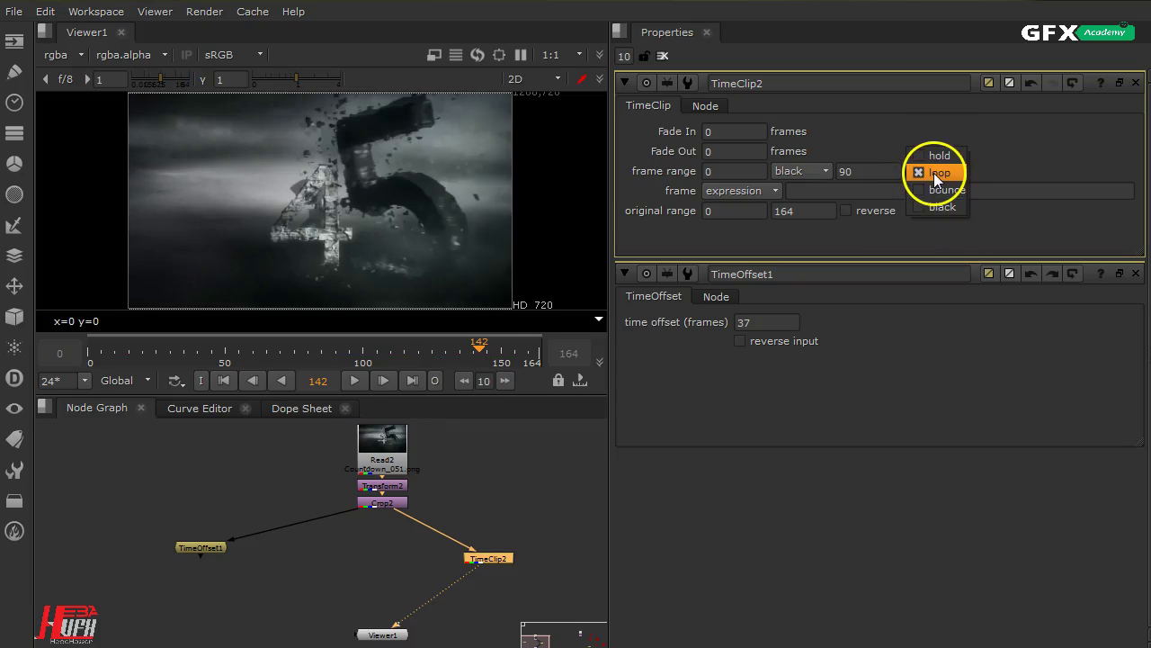
{"action": "left_click", "coordinate": [937, 161]}
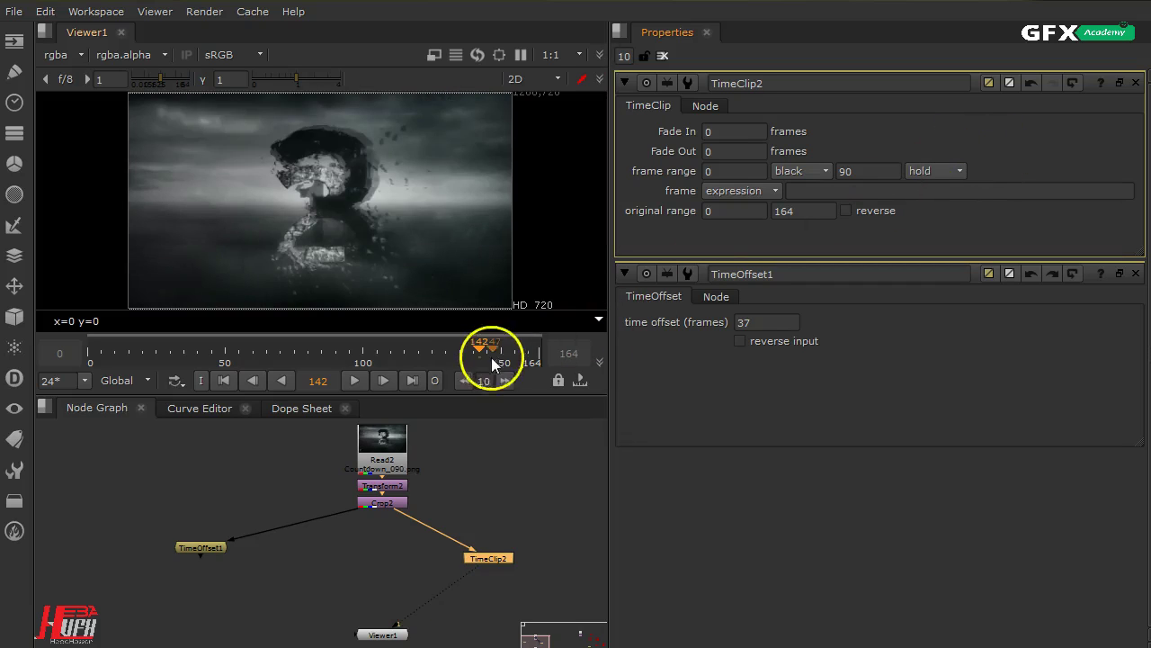
{"action": "left_click_drag", "start_coordinate": [479, 349], "coordinate": [438, 354]}
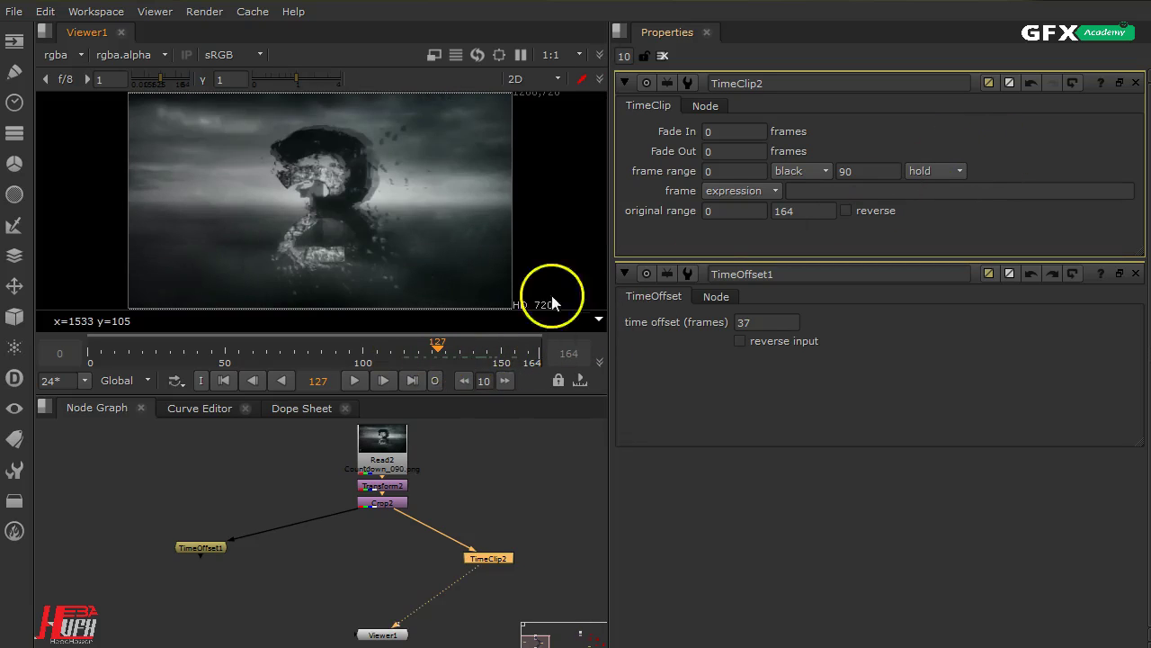
{"action": "left_click", "coordinate": [937, 169]}
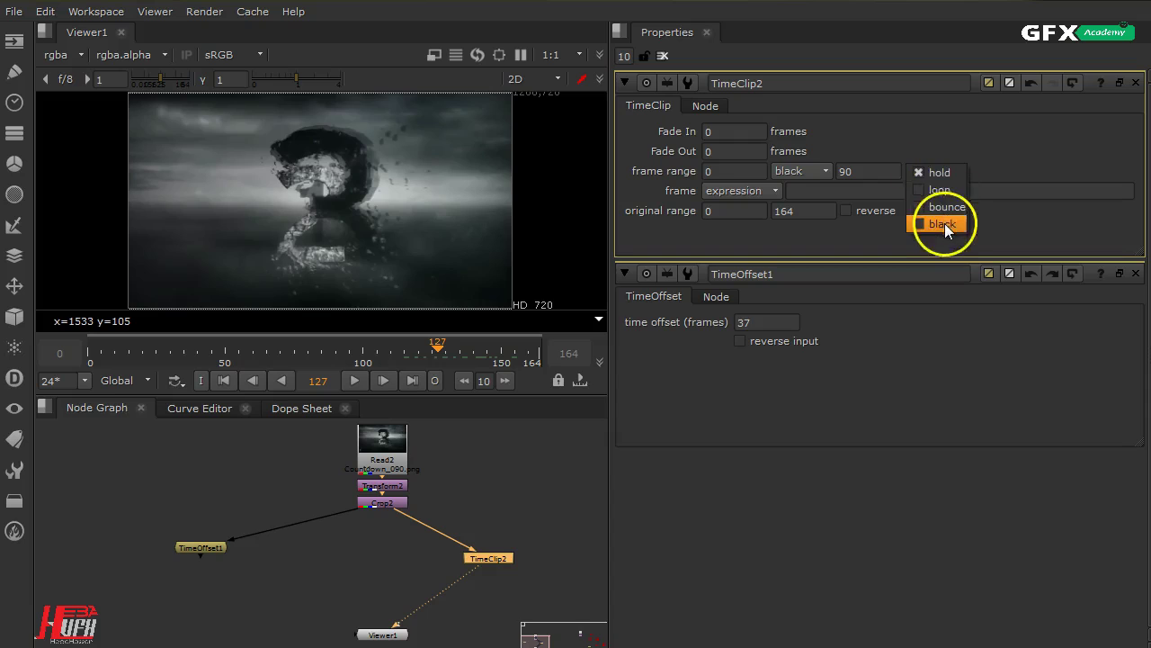
Go to frame 15, set TimeClip2's frame range start to 15, and check the viewer at frame 9.
{"action": "left_click_drag", "start_coordinate": [438, 349], "coordinate": [130, 364]}
{"action": "left_click", "coordinate": [717, 173]}
{"action": "type", "text": "15"}
{"action": "key", "text": "Return"}
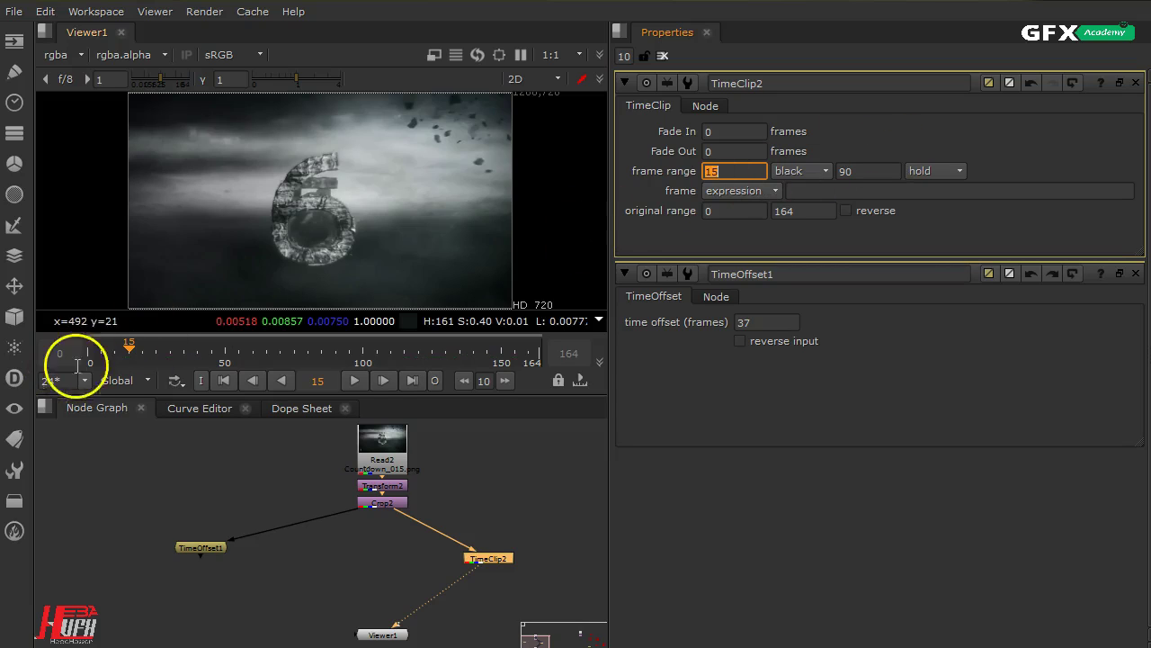
{"action": "left_click", "coordinate": [124, 349]}
{"action": "left_click_drag", "start_coordinate": [123, 349], "coordinate": [112, 347]}
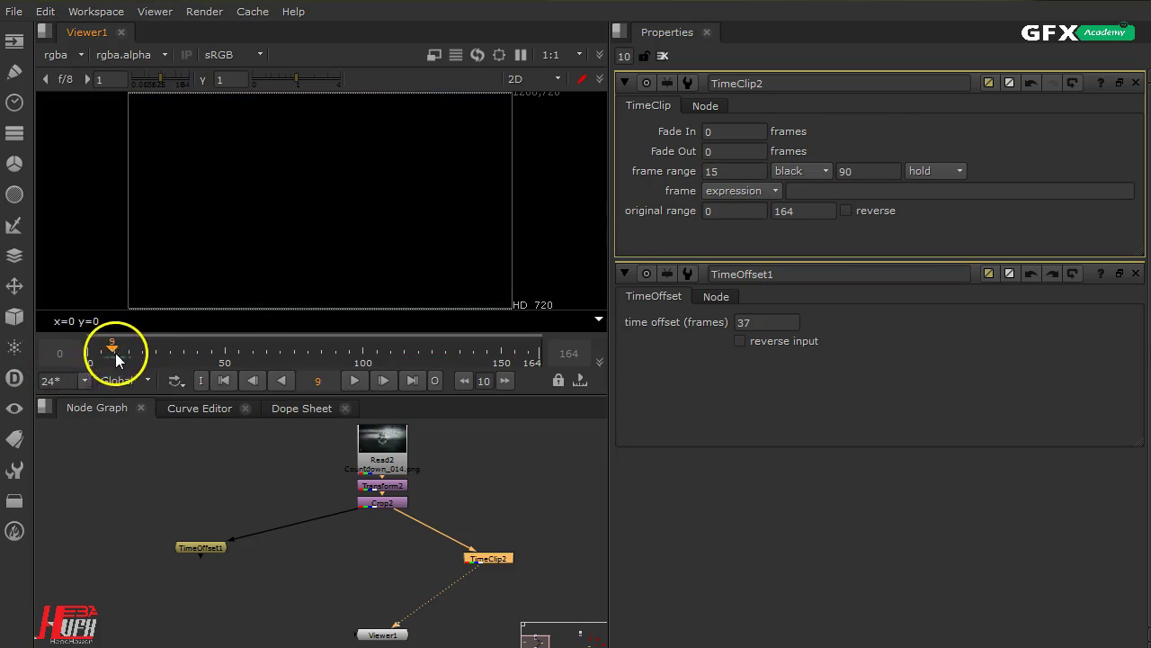
Try bounce and loop for the frames before TimeClip2's range start, choose hold instead, and scrub through the timeline to frame 97.
{"action": "left_click", "coordinate": [823, 171]}
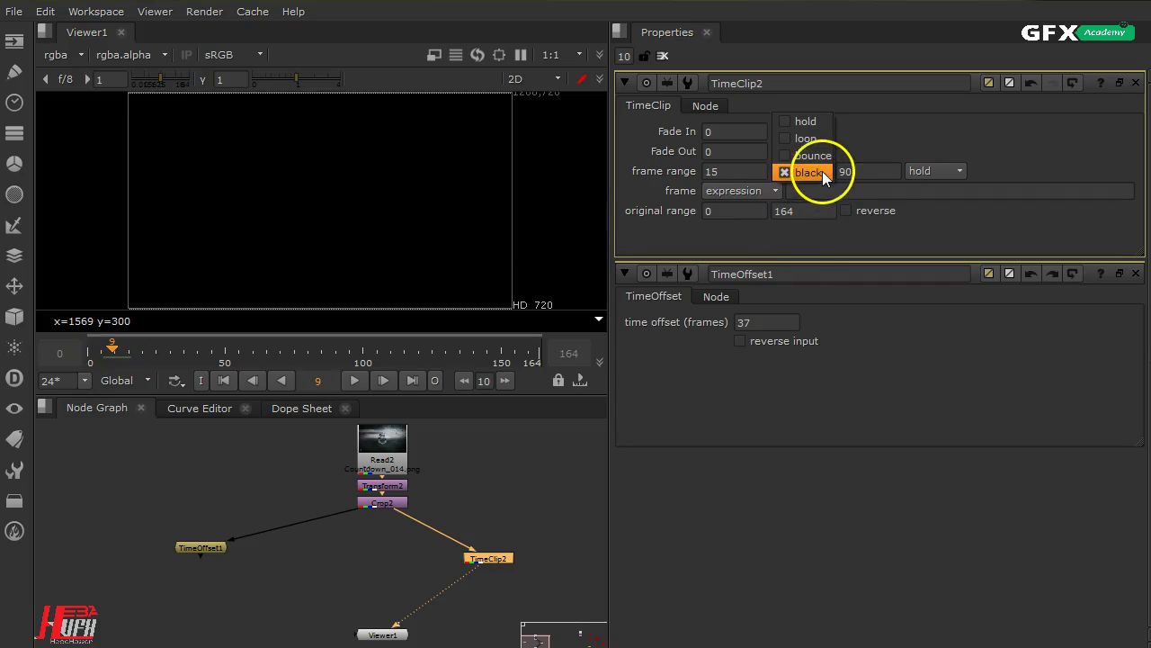
{"action": "left_click", "coordinate": [824, 156]}
{"action": "left_click", "coordinate": [819, 169]}
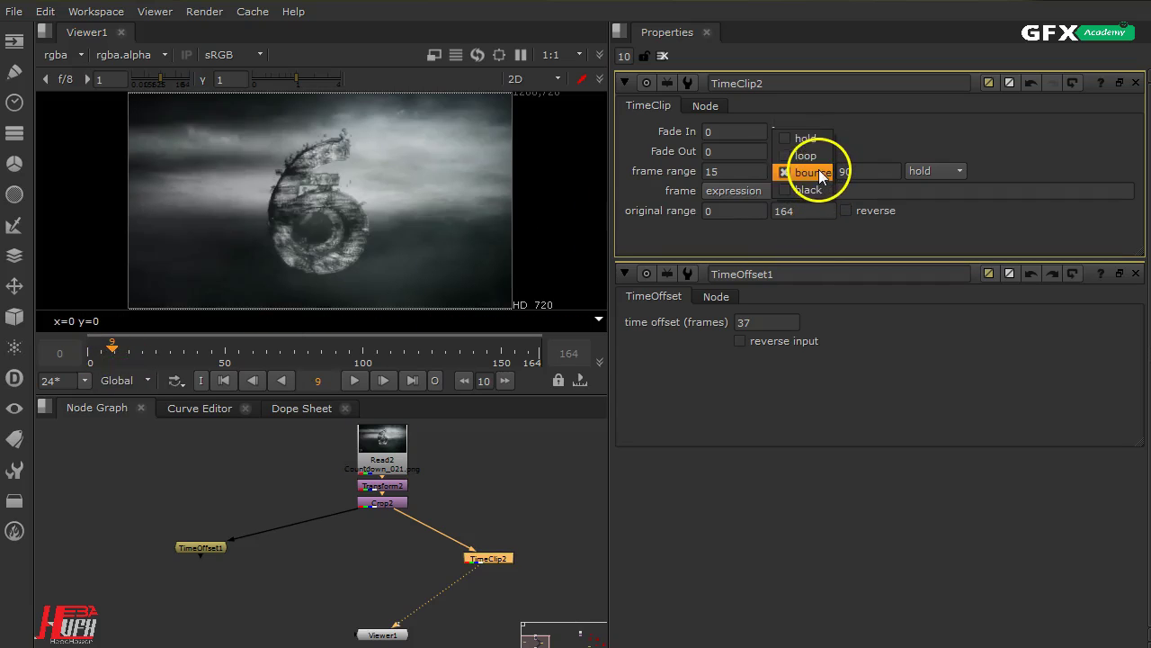
{"action": "left_click", "coordinate": [819, 156]}
{"action": "left_click", "coordinate": [811, 177]}
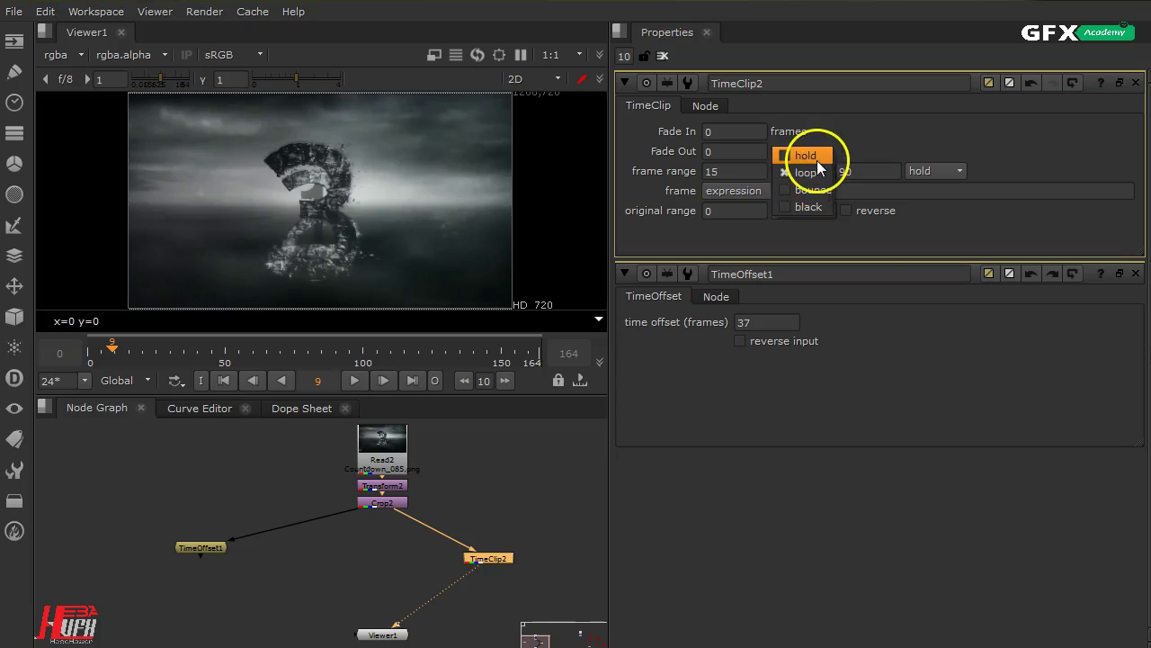
{"action": "left_click", "coordinate": [816, 160]}
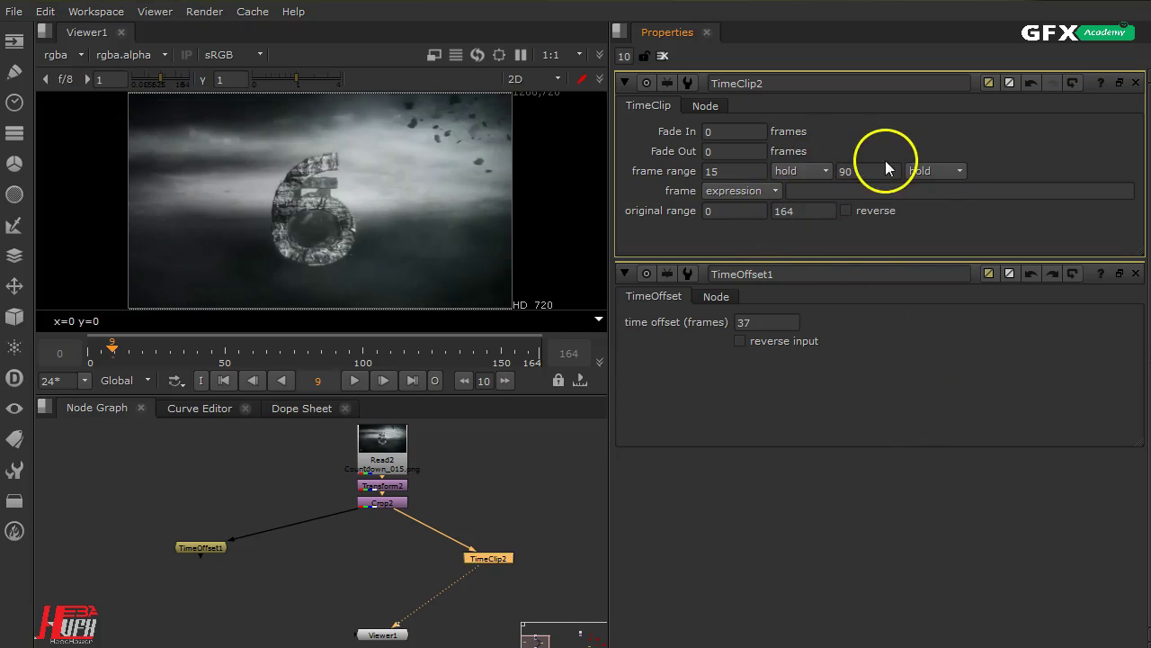
{"action": "left_click_drag", "start_coordinate": [110, 351], "coordinate": [417, 357]}
{"action": "left_click_drag", "start_coordinate": [510, 356], "coordinate": [356, 354]}
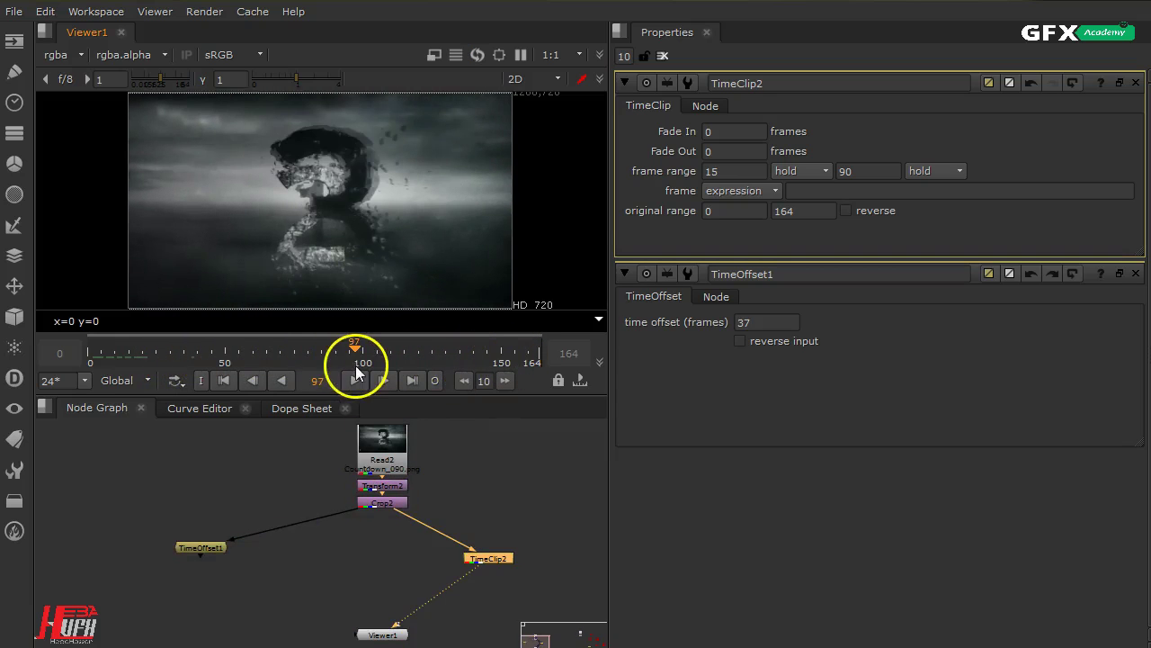
Set both out-of-range modes of TimeClip2 to black and its frame range start to 0.
{"action": "left_click", "coordinate": [807, 176]}
{"action": "left_click", "coordinate": [808, 226]}
{"action": "left_click", "coordinate": [937, 171]}
{"action": "left_click", "coordinate": [944, 224]}
{"action": "double_click", "coordinate": [733, 171]}
{"action": "type", "text": "0"}
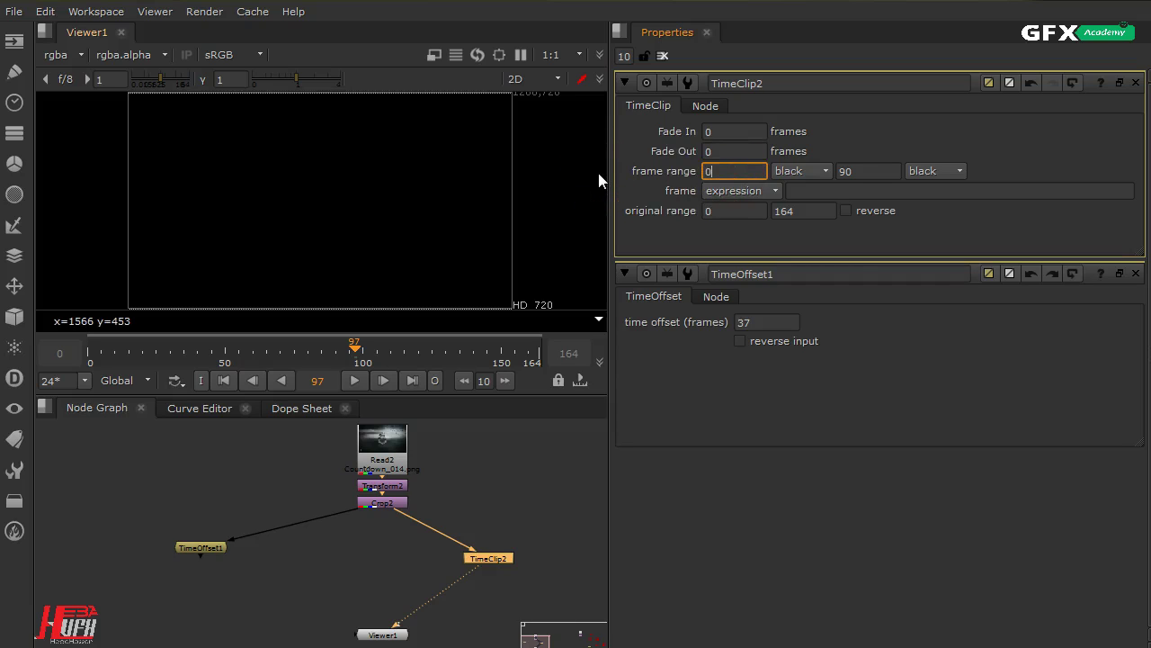
Set TimeClip2's frame range end to 164.
{"action": "double_click", "coordinate": [895, 170]}
{"action": "type", "text": "0"}
{"action": "left_click_drag", "start_coordinate": [305, 347], "coordinate": [120, 359]}
{"action": "double_click", "coordinate": [855, 171]}
{"action": "type", "text": "164"}
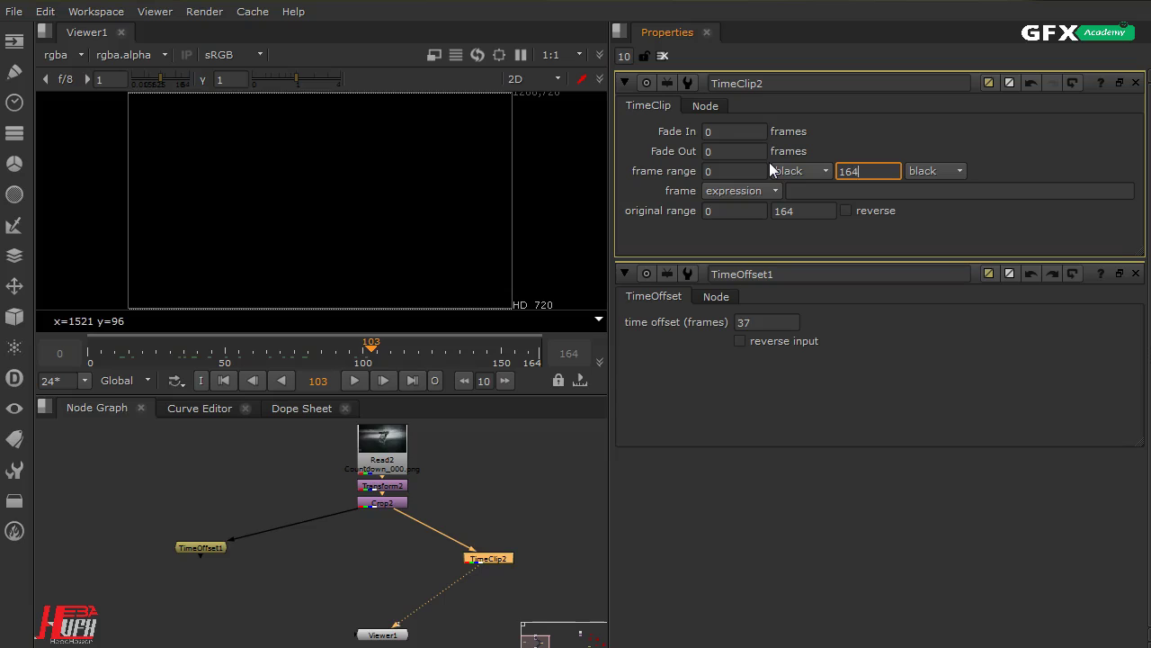
{"action": "key", "text": "Return"}
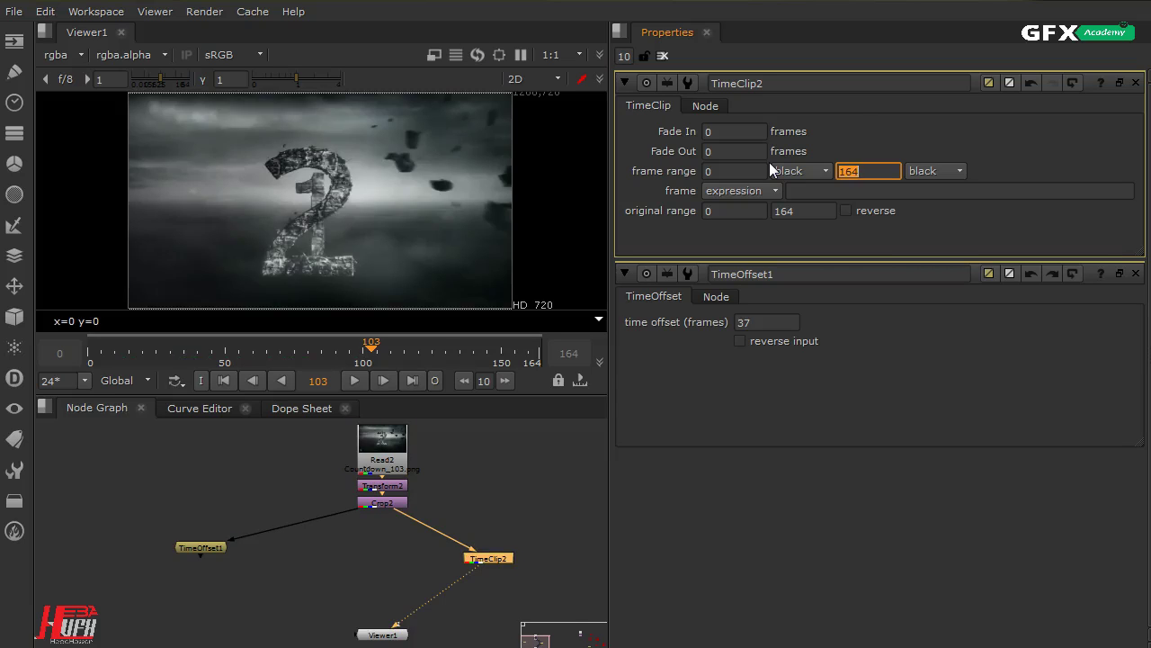
Go to frame 33 and set TimeClip2's frame option to start at 30.
{"action": "mouse_move", "coordinate": [386, 354]}
{"action": "left_mouse_down"}
{"action": "mouse_move", "coordinate": [518, 352]}
{"action": "mouse_move", "coordinate": [38, 351]}
{"action": "mouse_move", "coordinate": [371, 367]}
{"action": "left_mouse_up"}
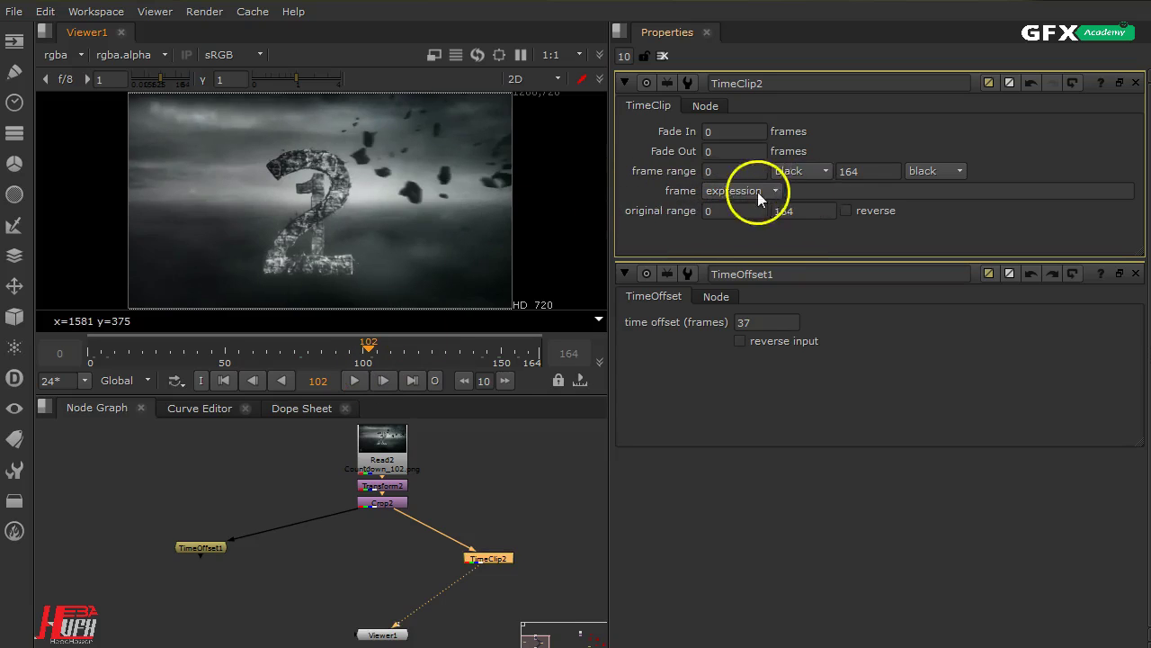
{"action": "left_click", "coordinate": [839, 193]}
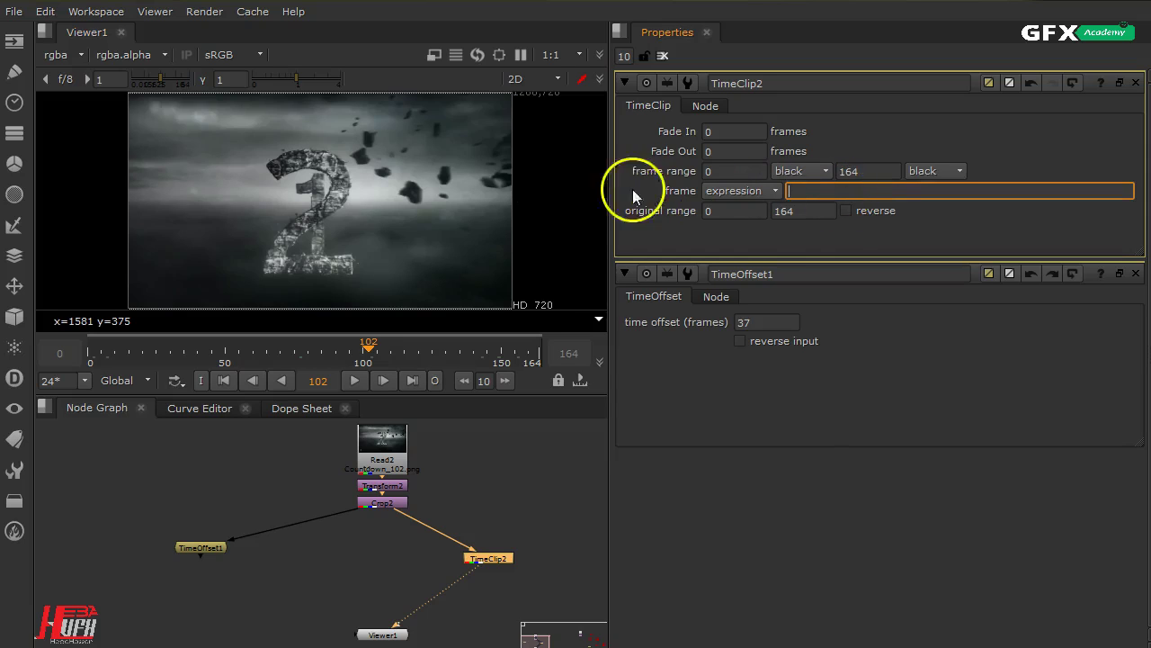
{"action": "left_click_drag", "start_coordinate": [368, 353], "coordinate": [131, 374]}
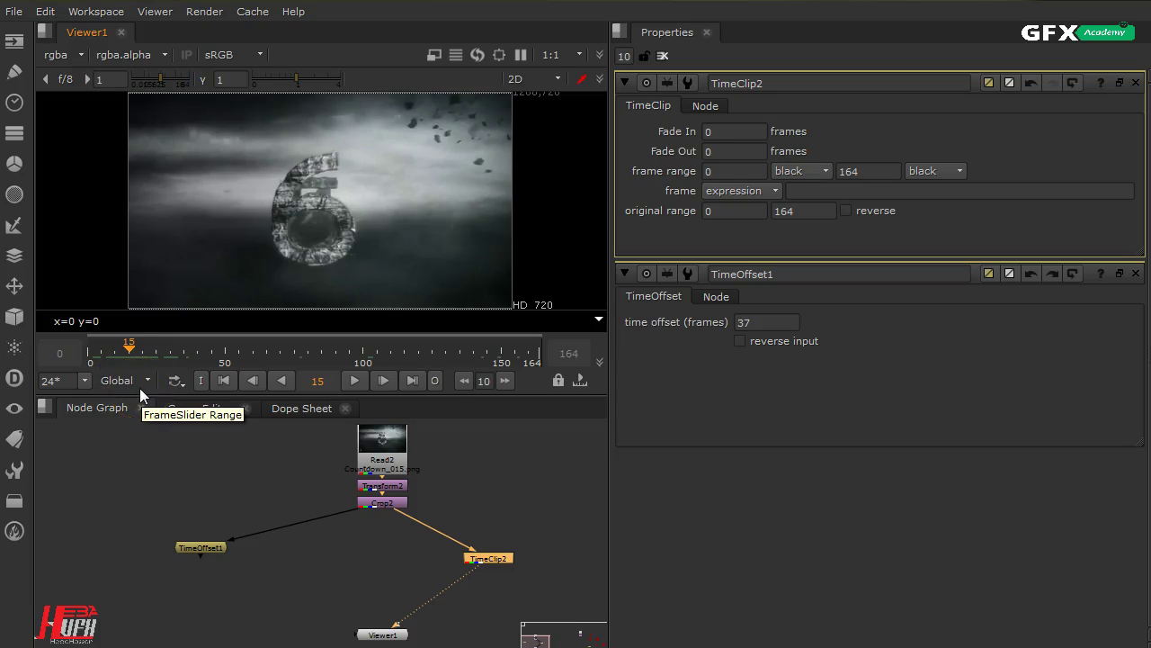
{"action": "left_click", "coordinate": [178, 363]}
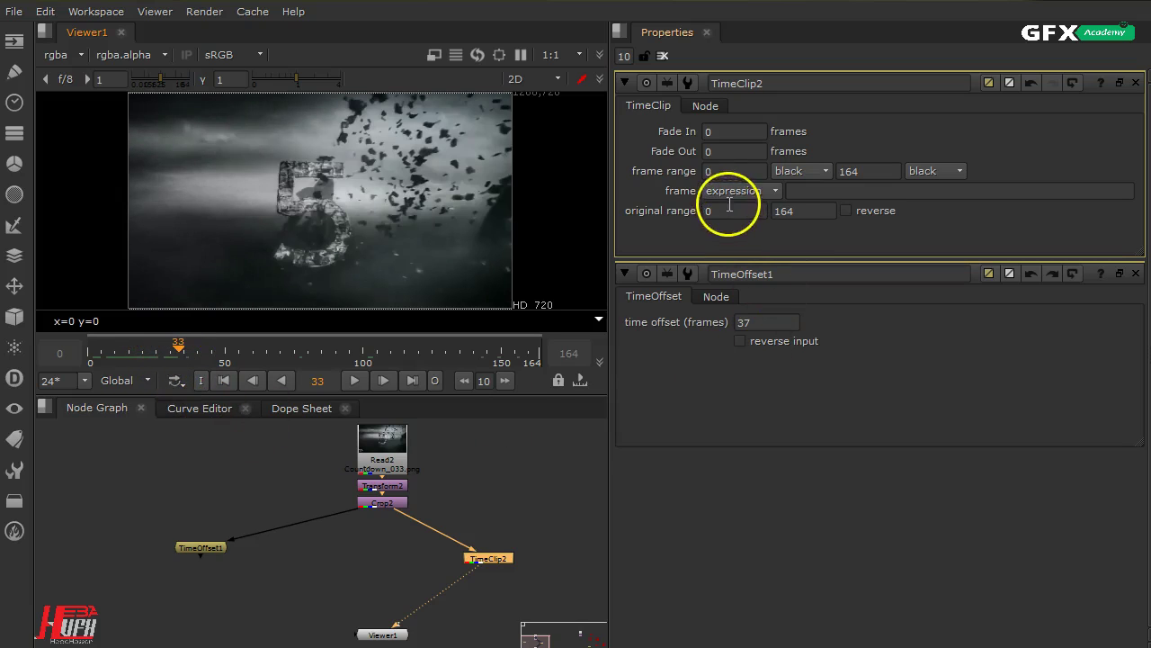
{"action": "left_click", "coordinate": [763, 192]}
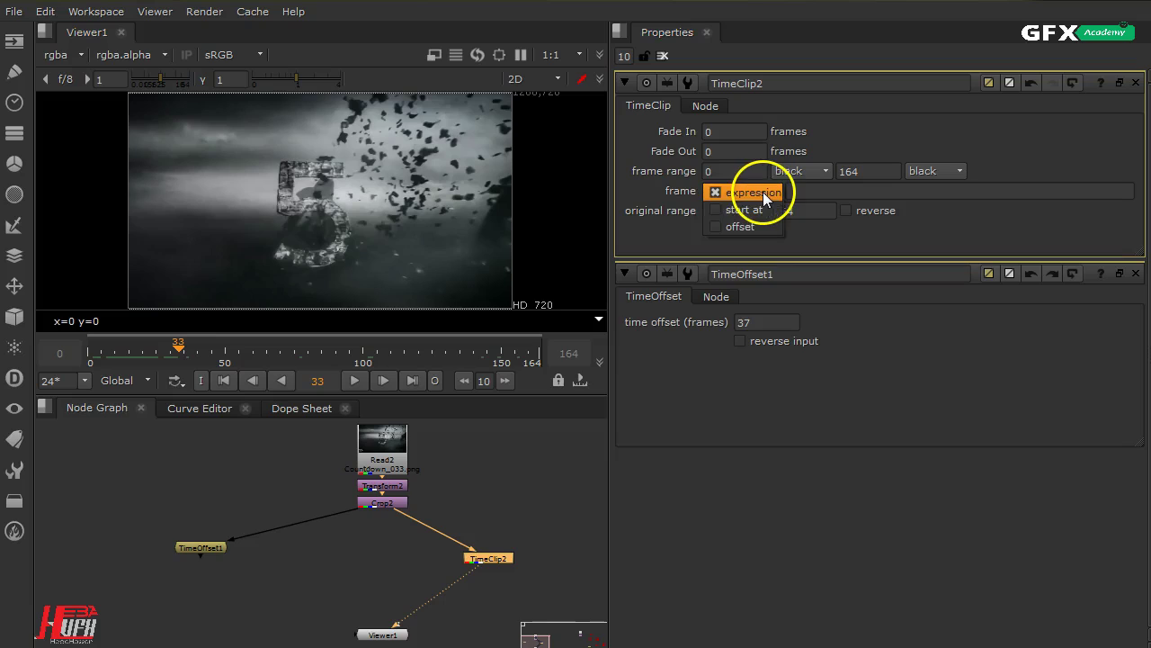
{"action": "left_click", "coordinate": [769, 203]}
{"action": "left_click", "coordinate": [818, 192]}
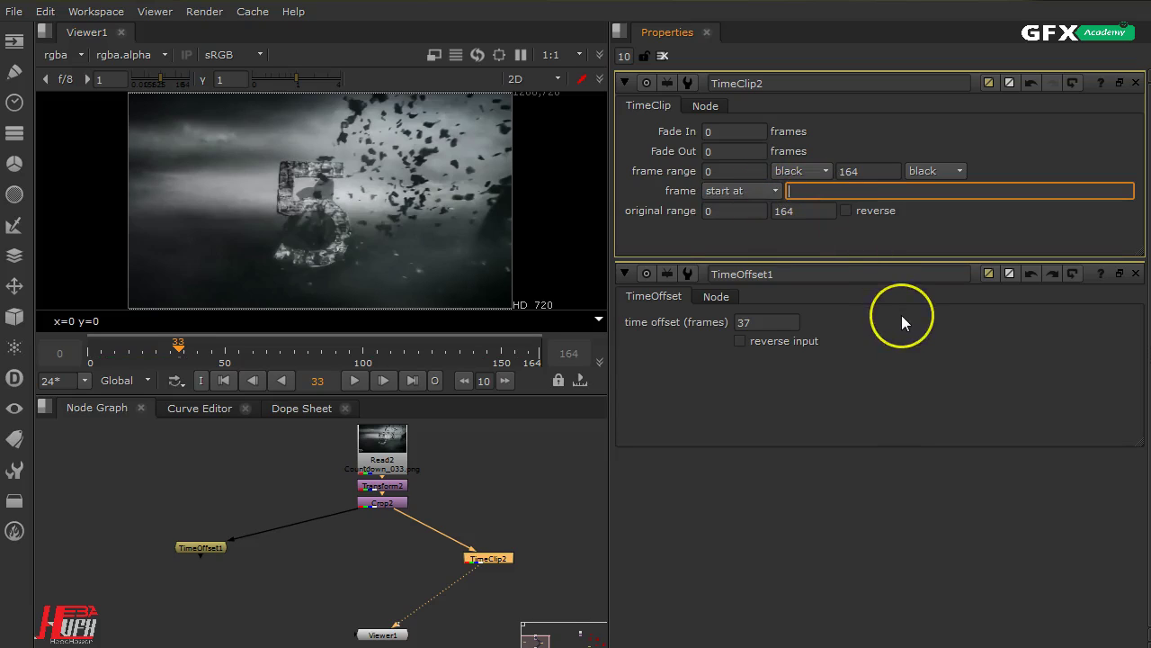
{"action": "type", "text": "30"}
{"action": "key", "text": "Return"}
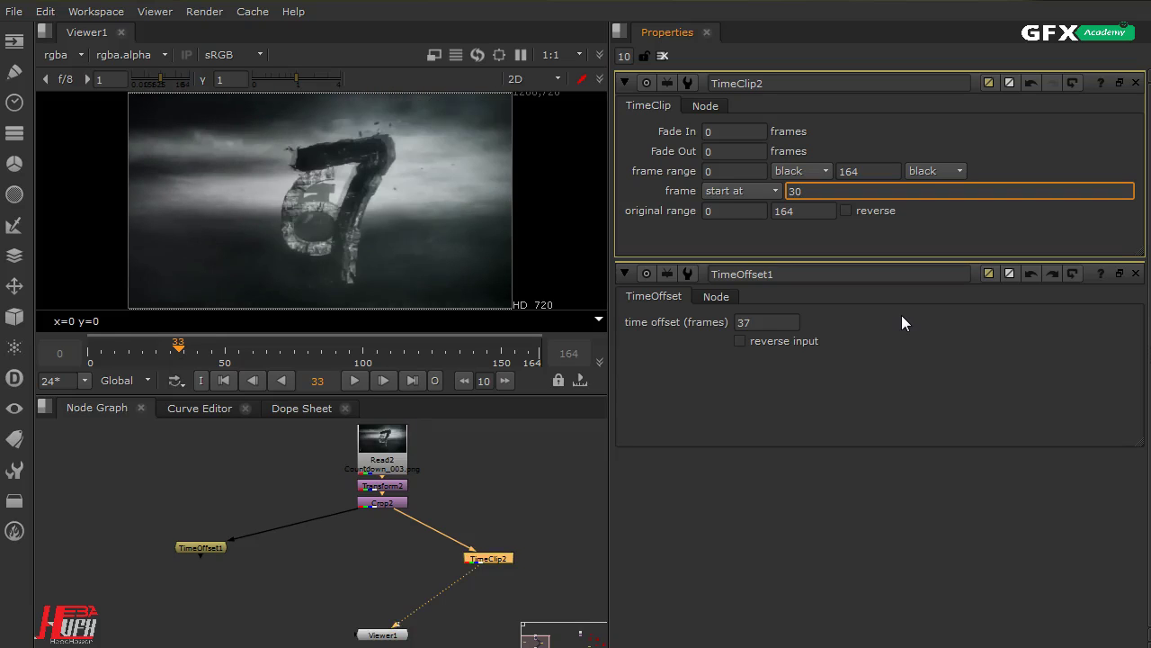
Scrub to frame 62, switch TimeClip2's frame option to offset, and move to frame 54 to check the shifted countdown.
{"action": "left_click_drag", "start_coordinate": [175, 346], "coordinate": [259, 407]}
{"action": "left_click", "coordinate": [742, 191]}
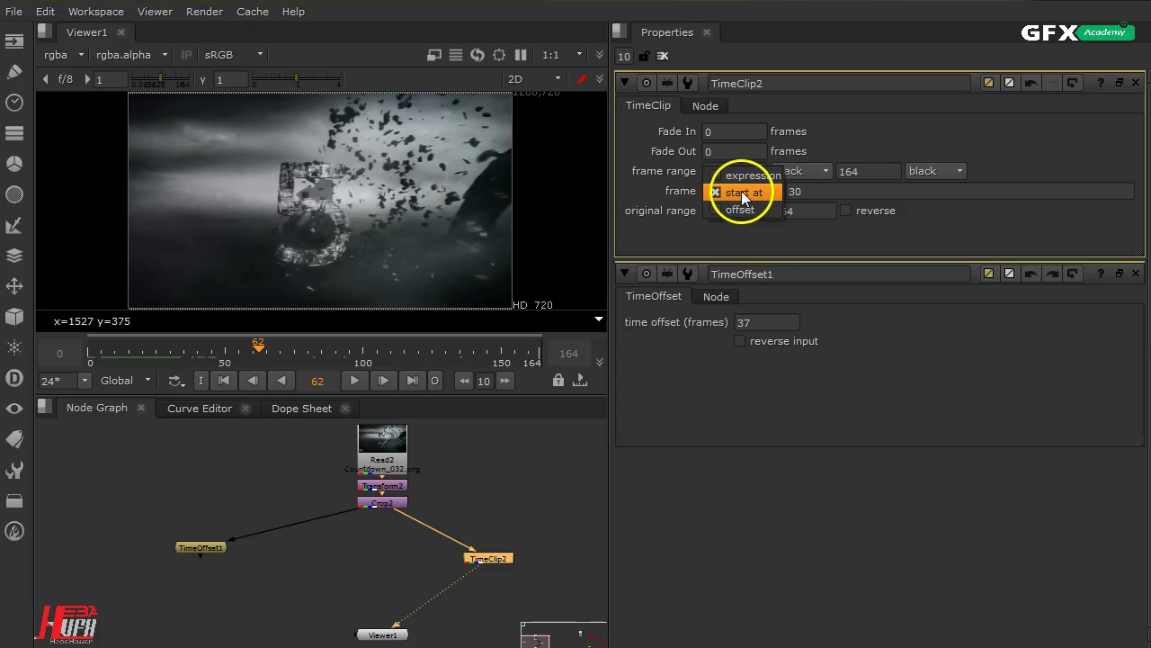
{"action": "left_click", "coordinate": [758, 209]}
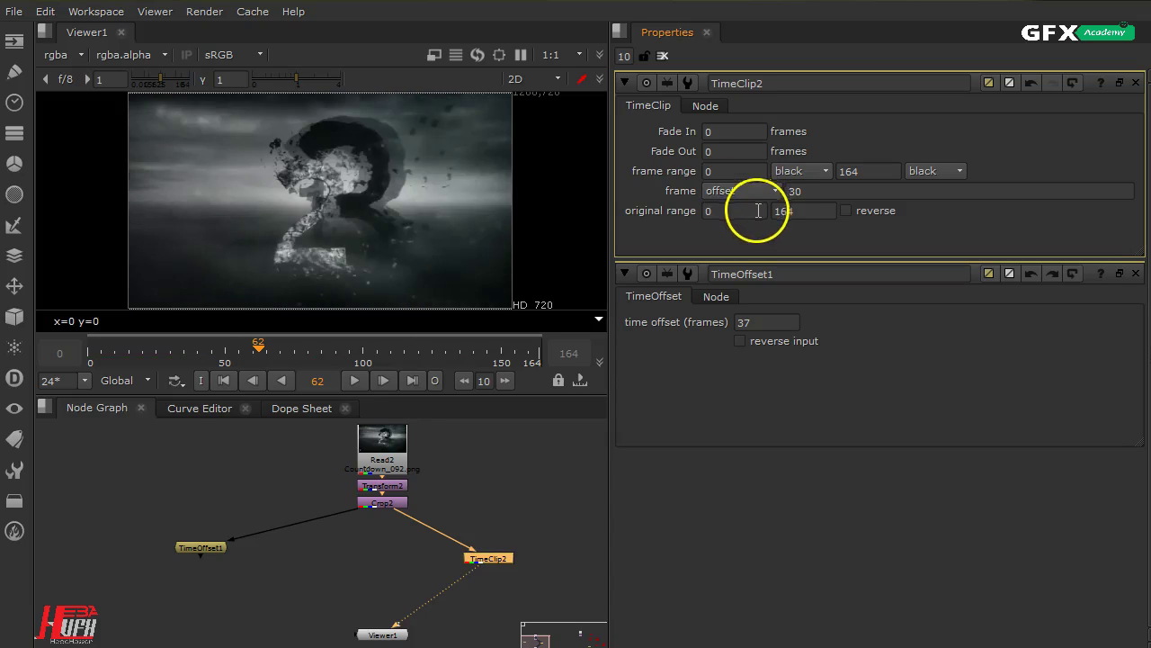
{"action": "left_click_drag", "start_coordinate": [258, 343], "coordinate": [236, 356]}
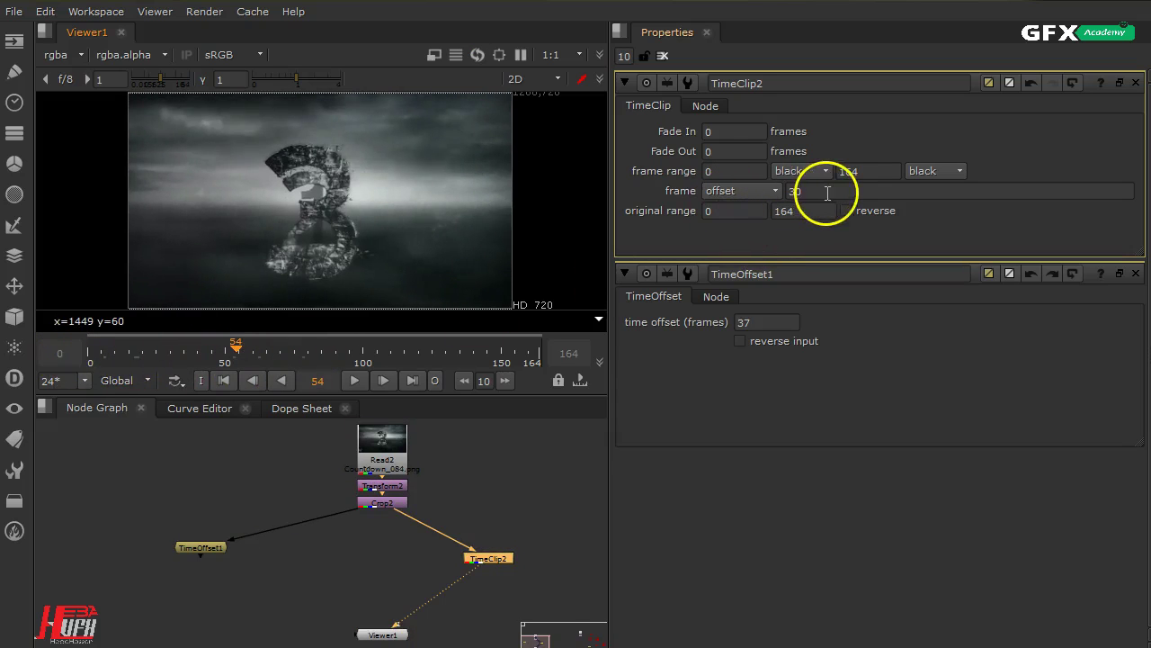
Try a frame offset of 10 on TimeClip2, and then set it to 50.
{"action": "double_click", "coordinate": [796, 190]}
{"action": "type", "text": "10"}
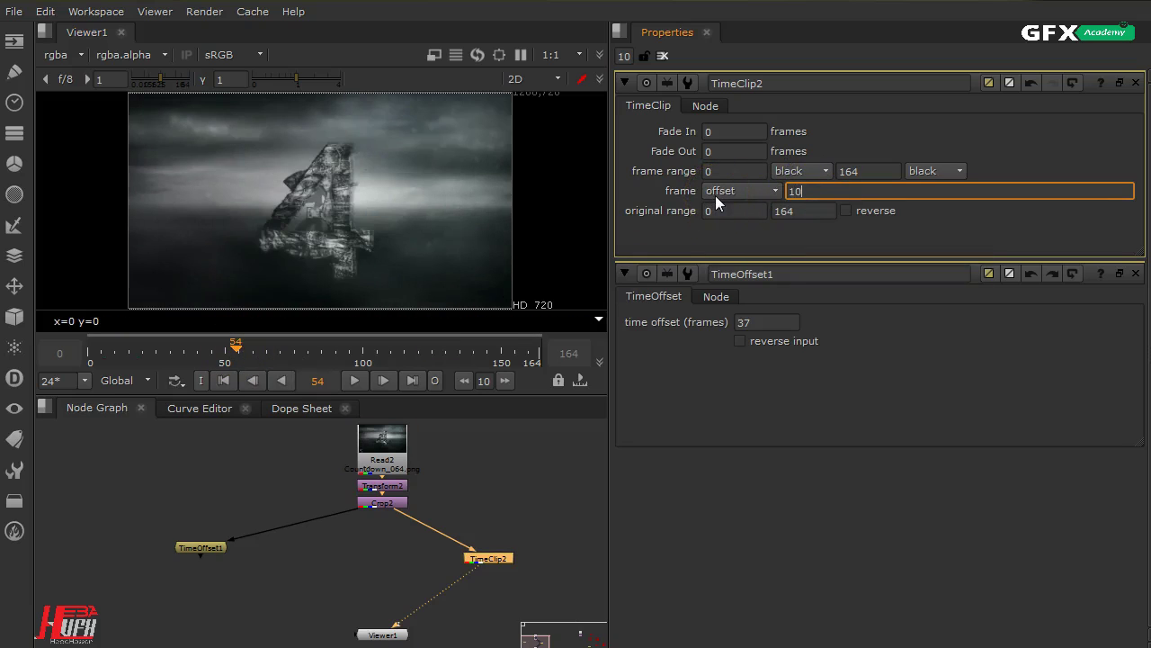
{"action": "double_click", "coordinate": [795, 191]}
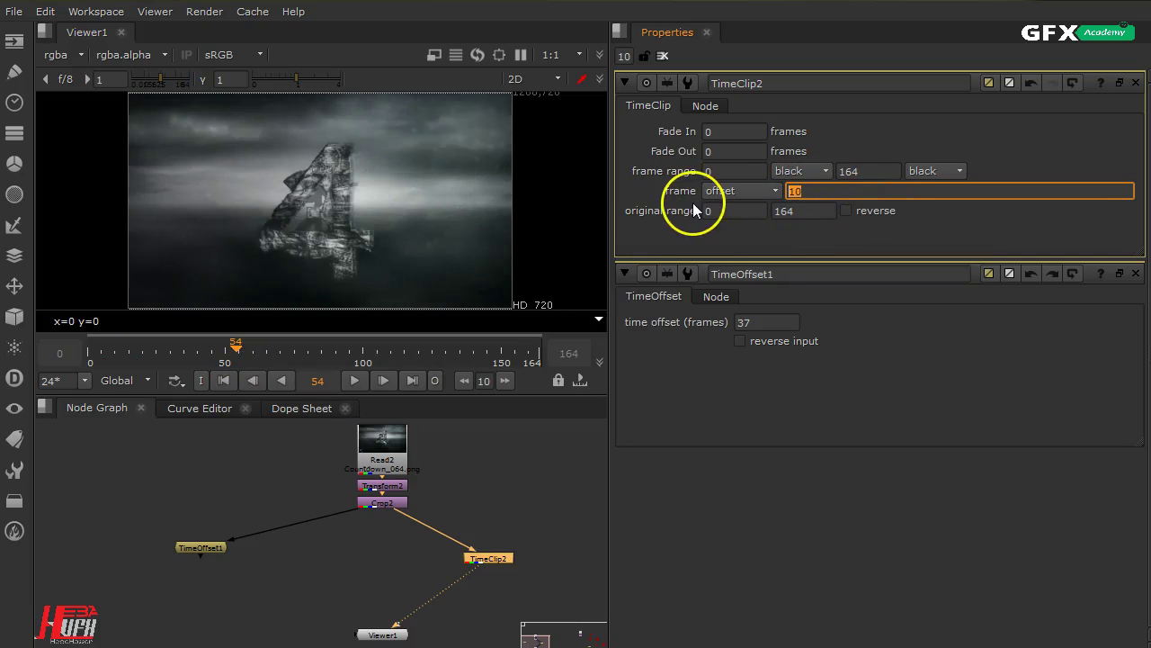
{"action": "type", "text": "50"}
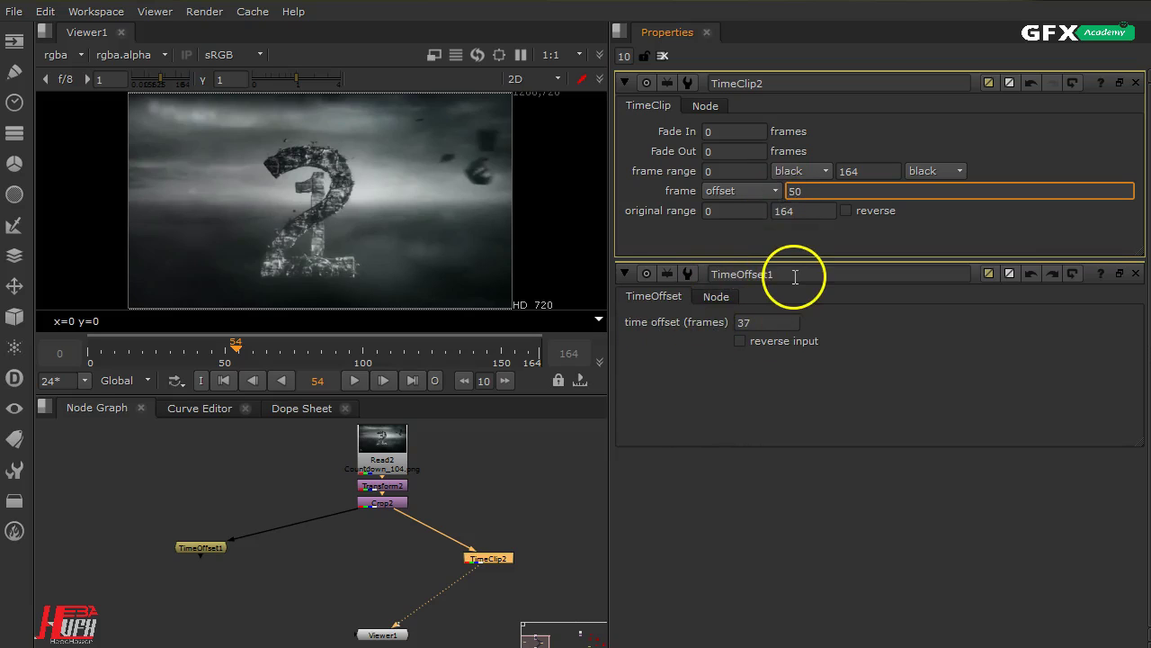
Switch TimeClip2's frame option to expression, clear its value, and scrub back to frame 33.
{"action": "left_click", "coordinate": [771, 190]}
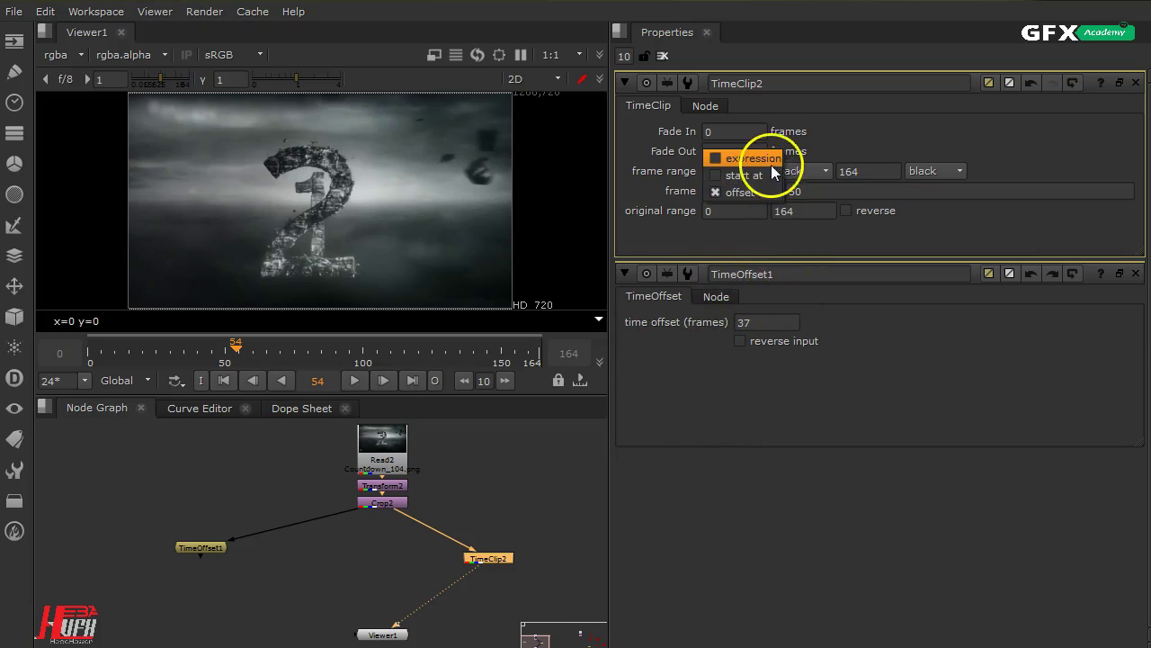
{"action": "left_click", "coordinate": [771, 159]}
{"action": "left_click", "coordinate": [855, 191]}
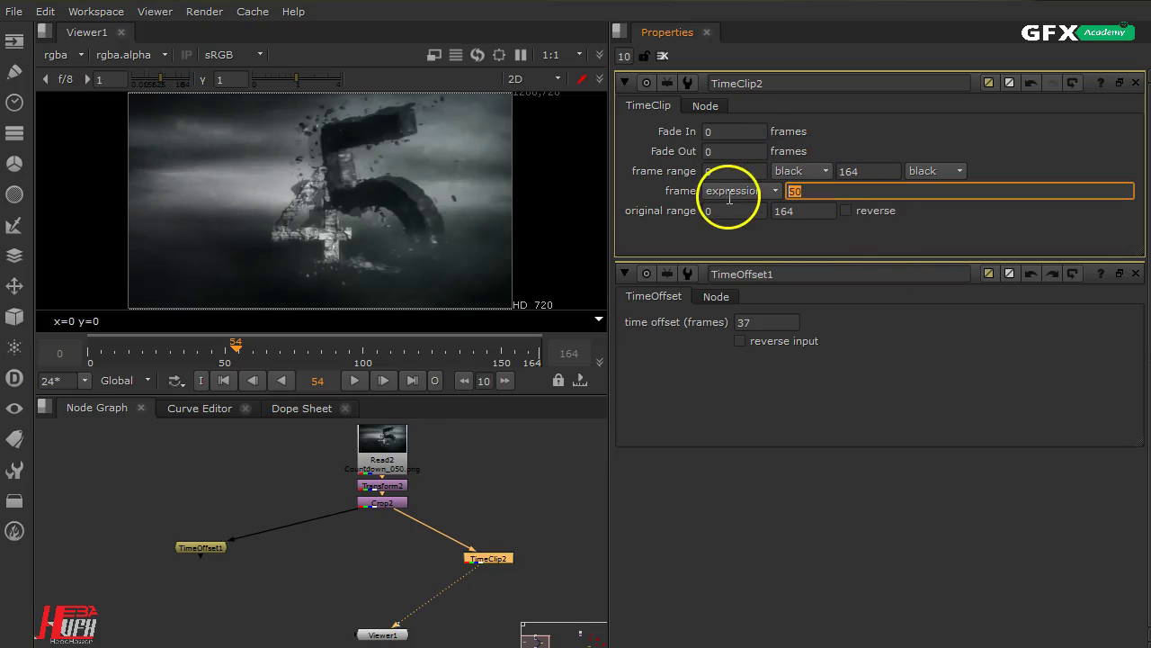
{"action": "type", "text": "0"}
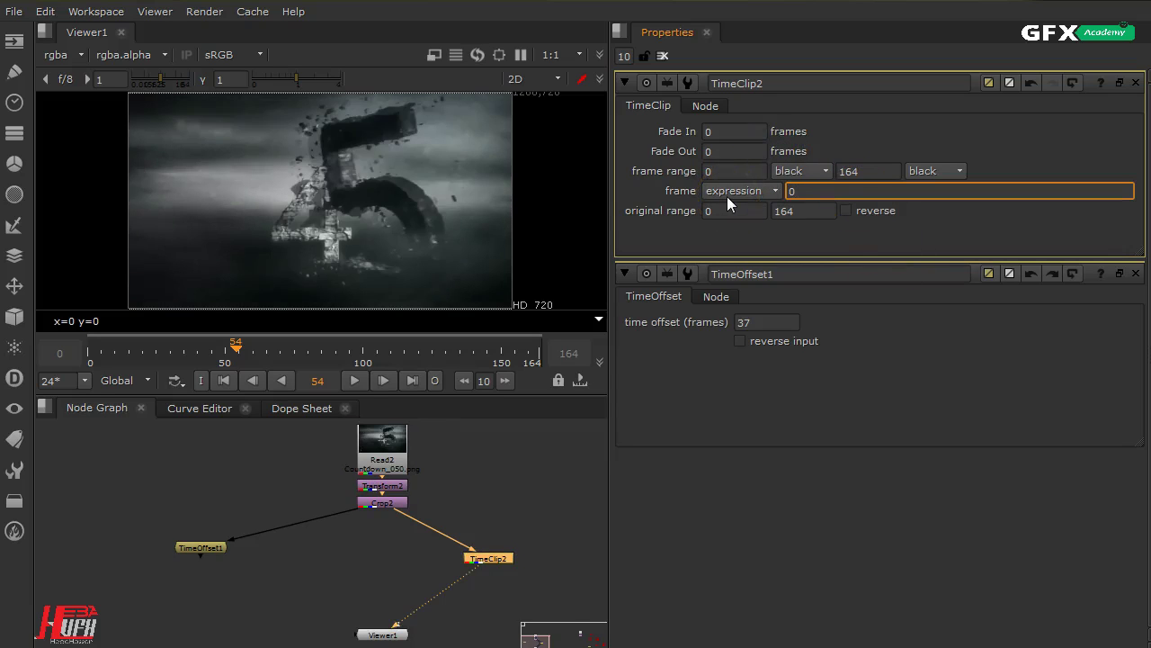
{"action": "key", "text": "BackSpace"}
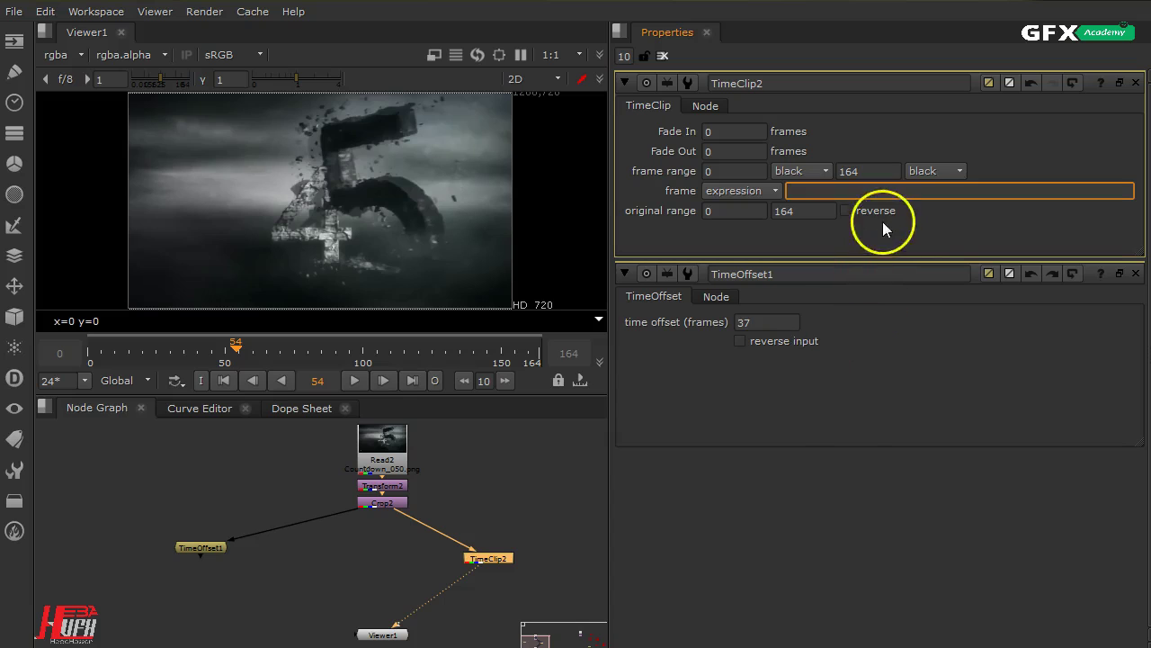
{"action": "left_click", "coordinate": [940, 225]}
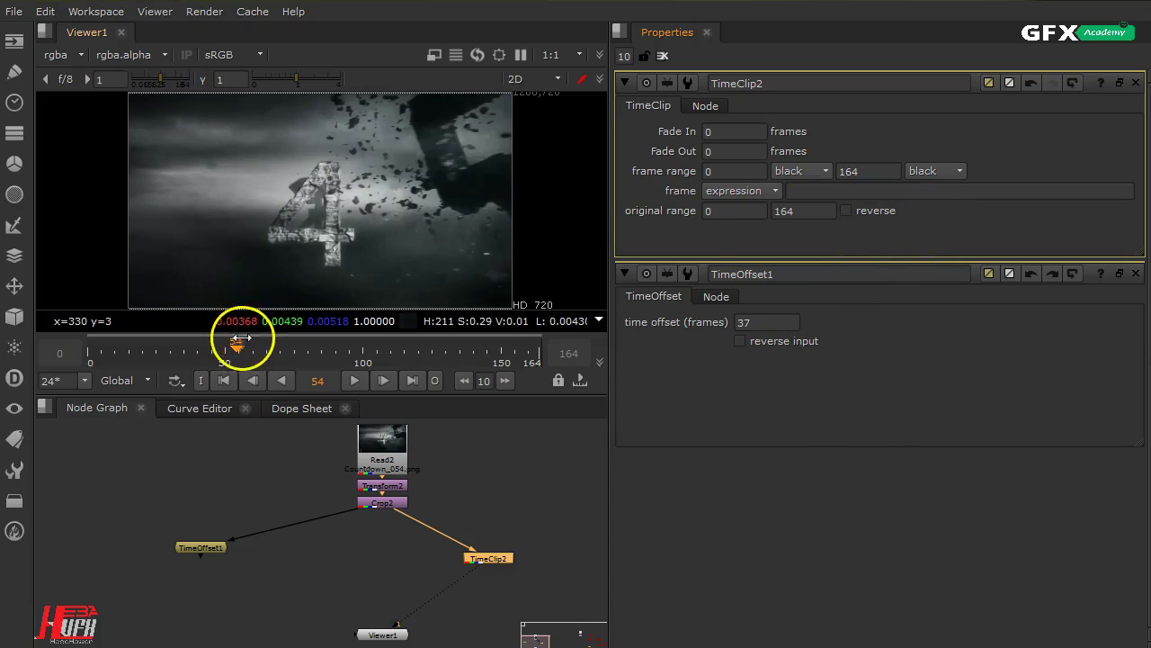
{"action": "left_click_drag", "start_coordinate": [237, 349], "coordinate": [179, 354]}
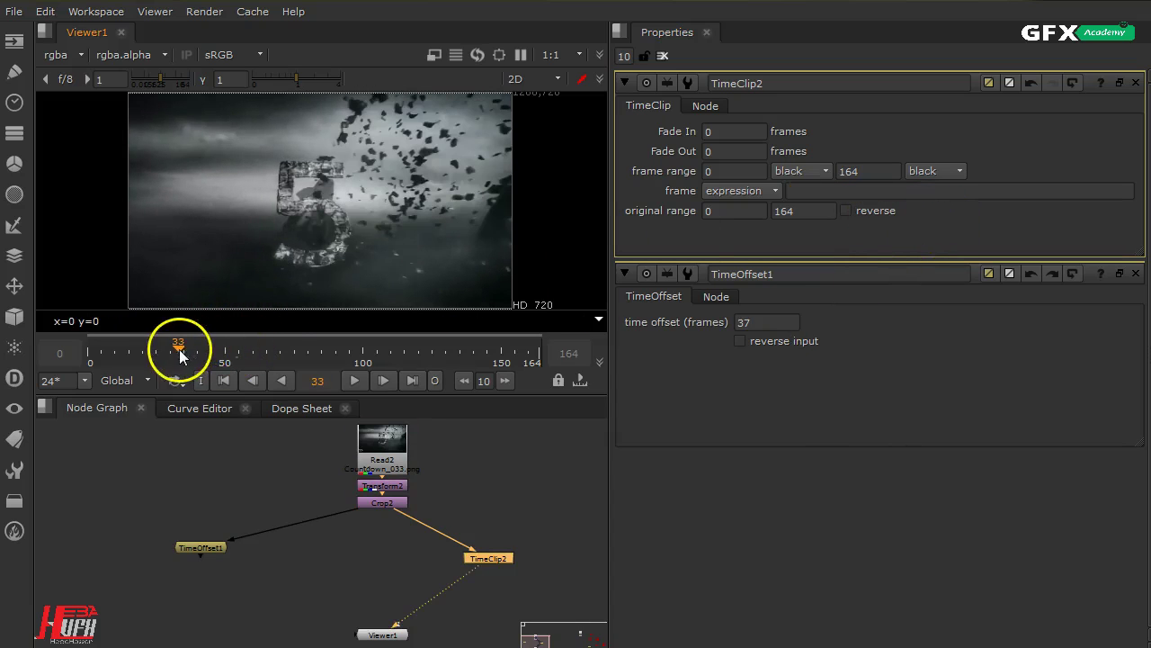
Open the Dope Sheet, widen its pane, and slide TimeClip2's bar to start at frame 14.
{"action": "left_click", "coordinate": [305, 409]}
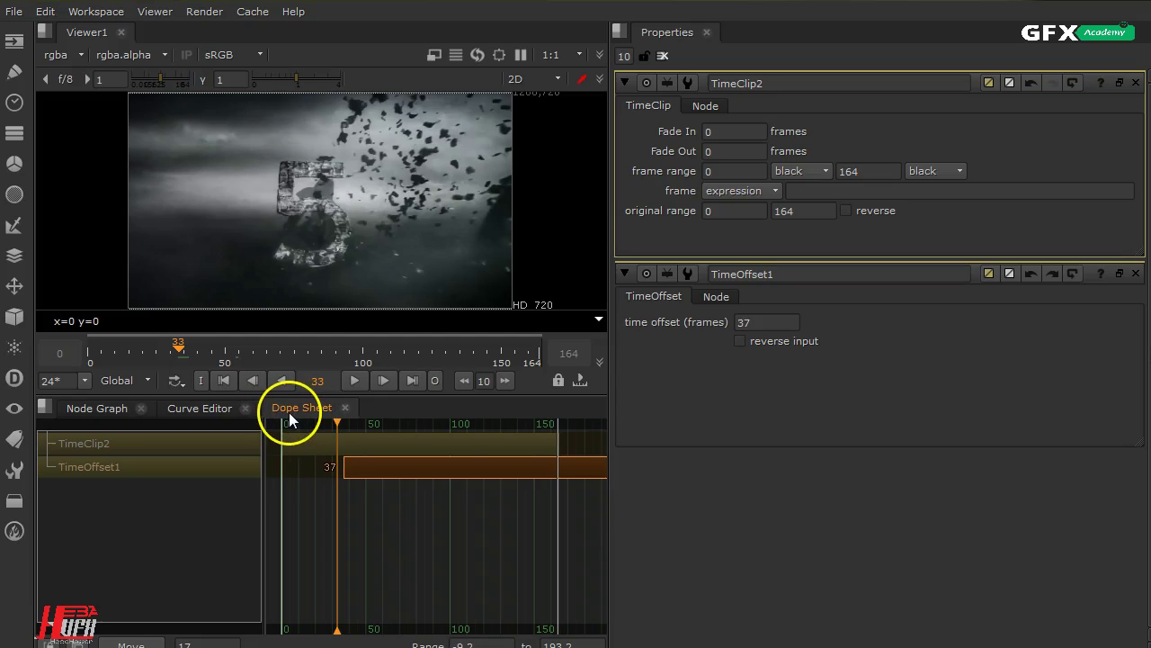
{"action": "left_click_drag", "start_coordinate": [609, 421], "coordinate": [723, 421]}
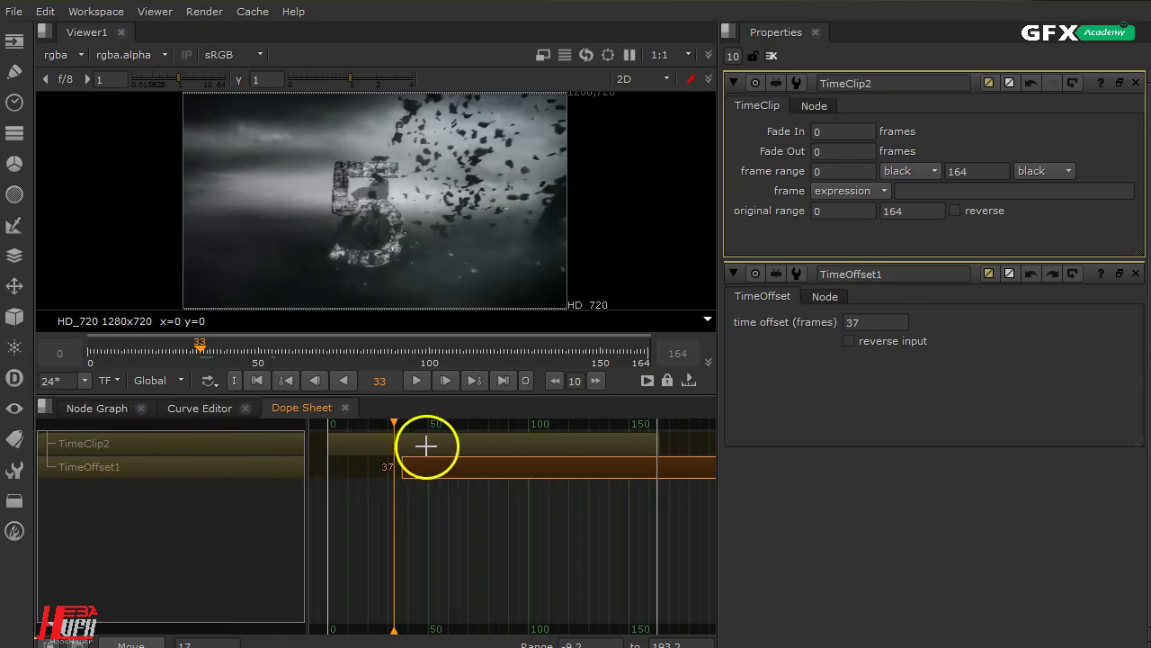
{"action": "left_click_drag", "start_coordinate": [352, 443], "coordinate": [383, 443]}
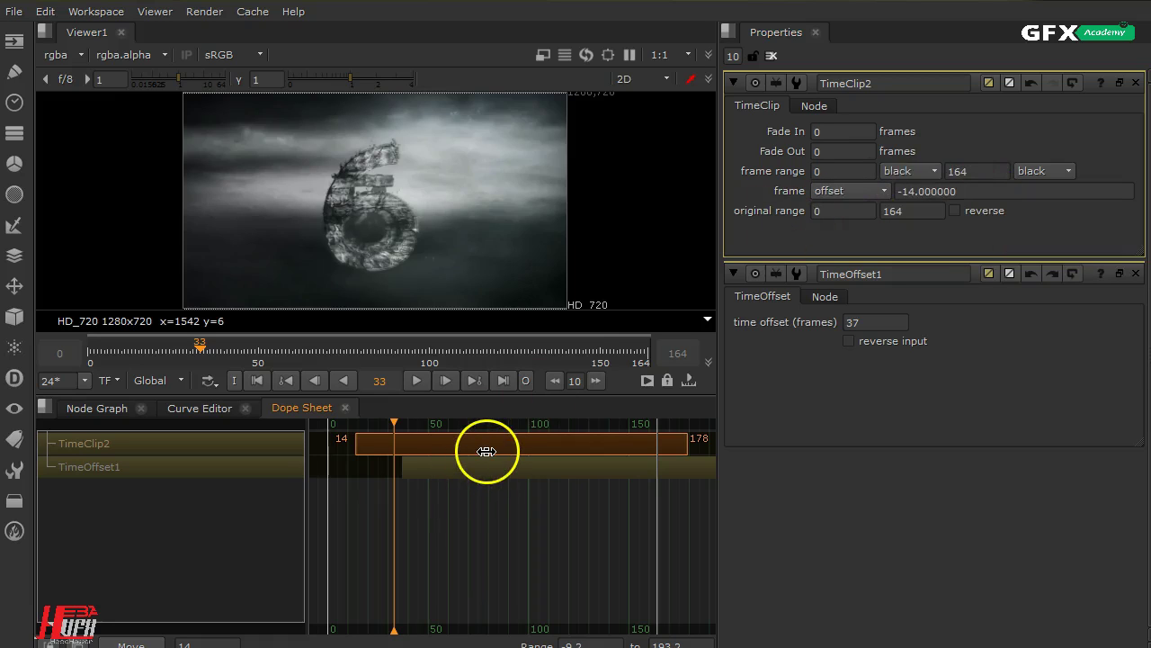
Undo the shift of TimeClip2's bar, move the playhead in the Dope Sheet, and reset the node to its default values.
{"action": "left_click", "coordinate": [1027, 83]}
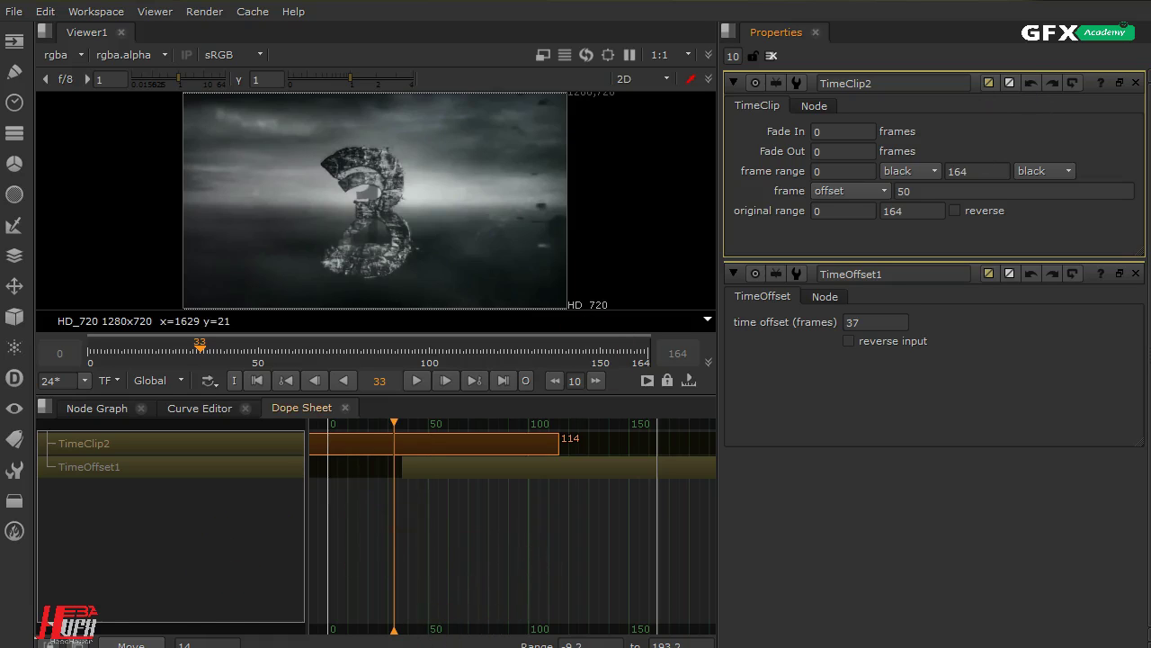
{"action": "left_click", "coordinate": [206, 644]}
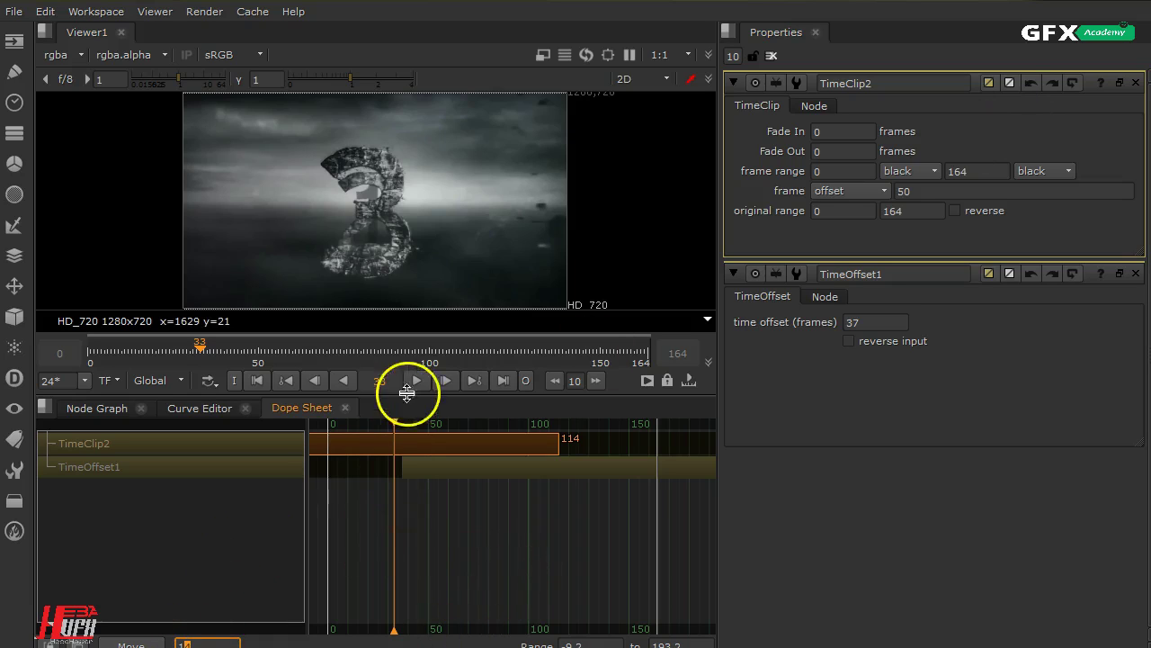
{"action": "left_click_drag", "start_coordinate": [393, 427], "coordinate": [444, 454]}
{"action": "left_click", "coordinate": [1074, 81]}
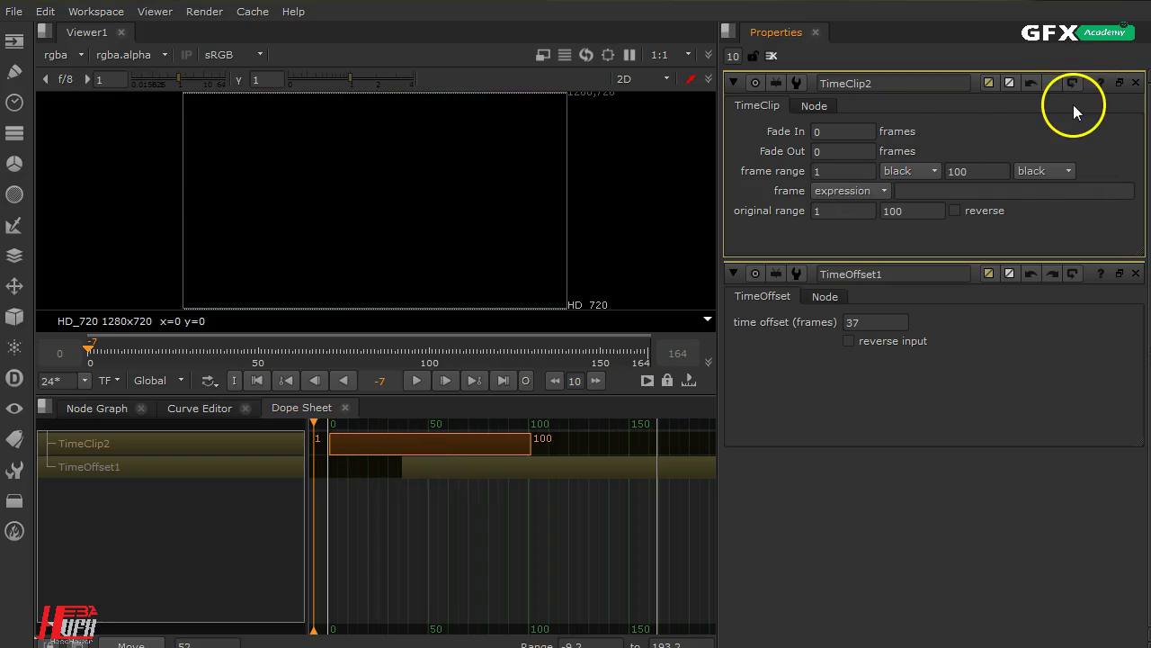
Move the Dope Sheet playhead to frame 23 and trim the start of TimeClip2's bar to that frame.
{"action": "left_click", "coordinate": [358, 416]}
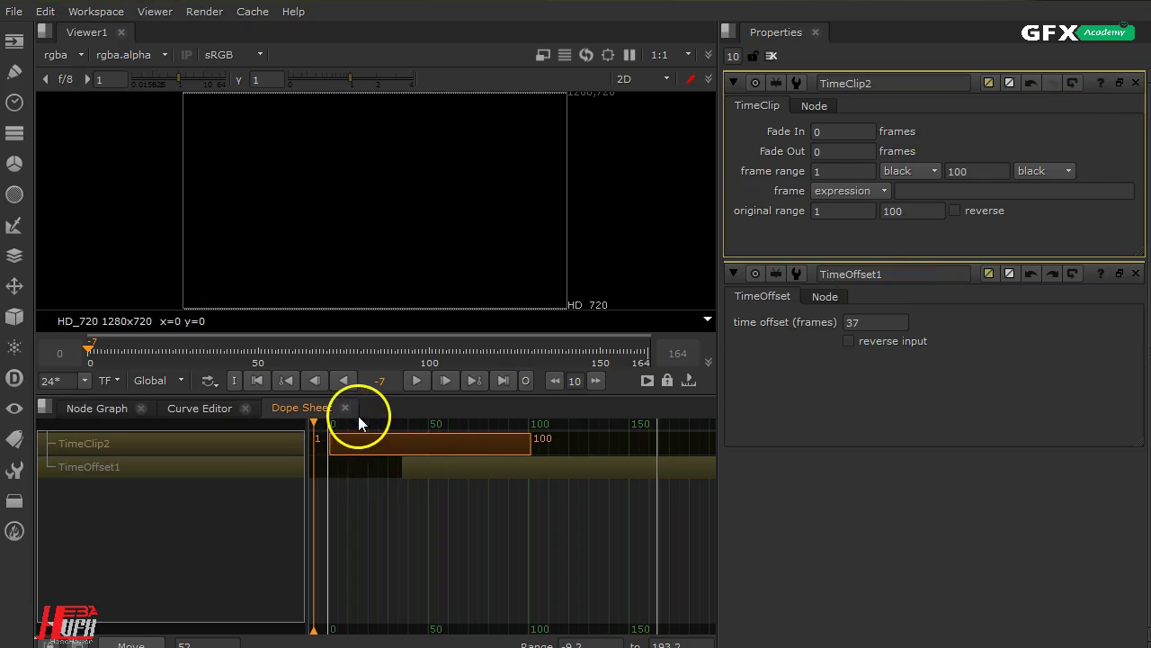
{"action": "left_click_drag", "start_coordinate": [384, 419], "coordinate": [374, 423]}
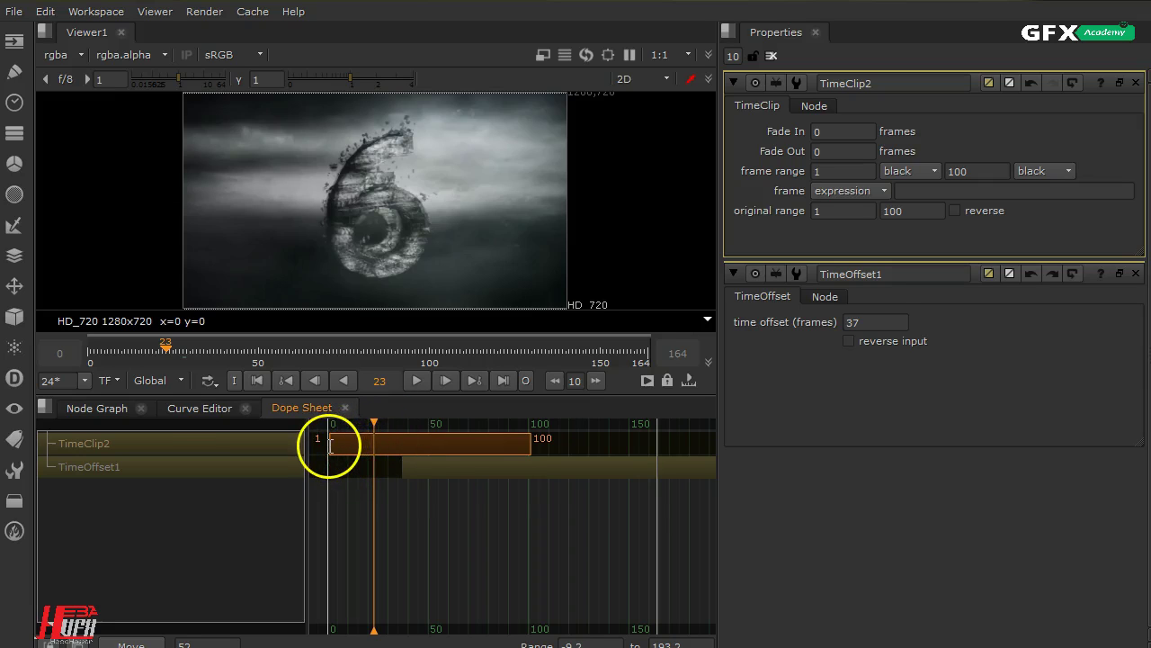
{"action": "left_click_drag", "start_coordinate": [328, 445], "coordinate": [376, 450]}
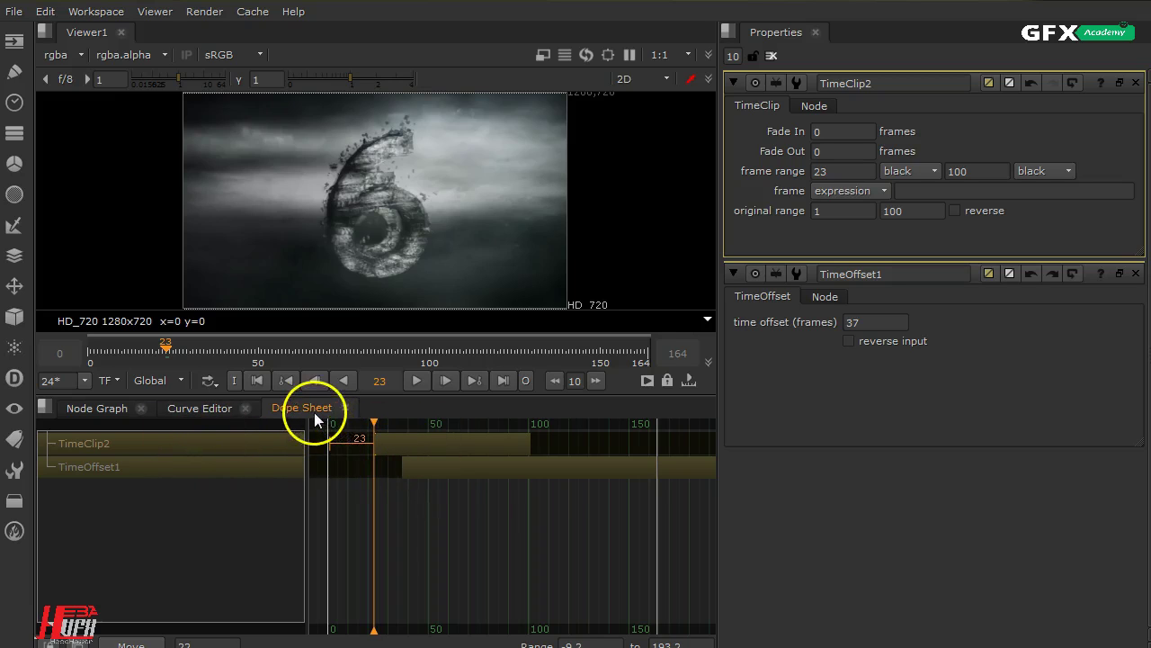
Undo the recent edits on TimeClip2, including the trimmed start, and restore the node's default values.
{"action": "left_click", "coordinate": [1063, 238]}
{"action": "left_click", "coordinate": [1054, 93]}
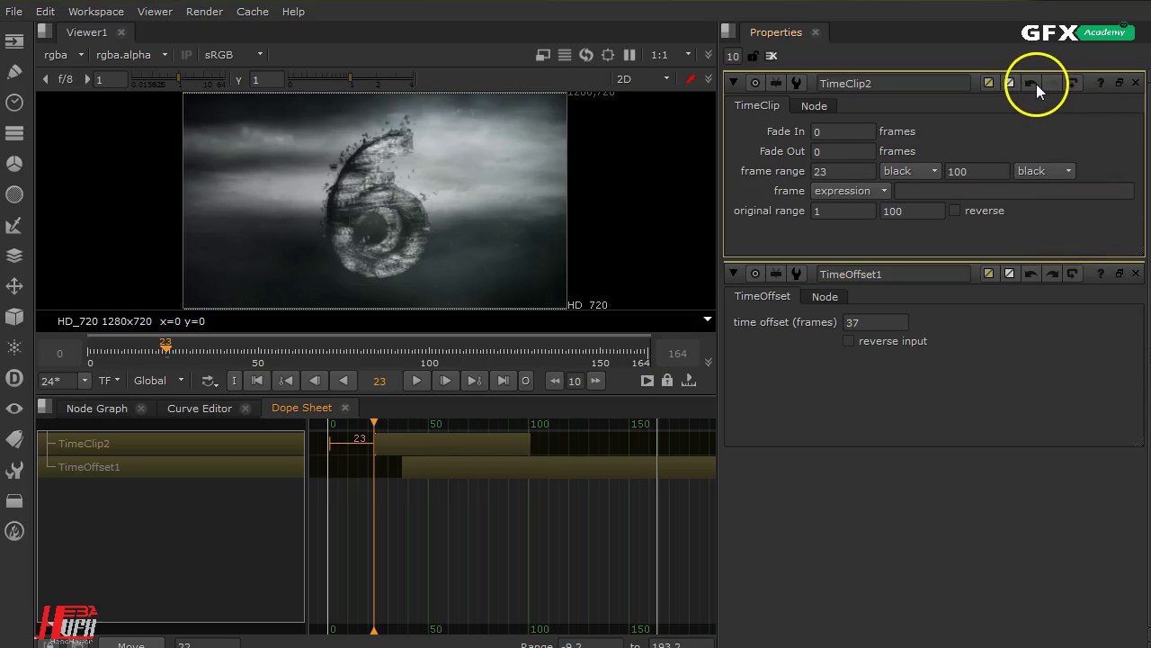
{"action": "left_click", "coordinate": [1035, 84]}
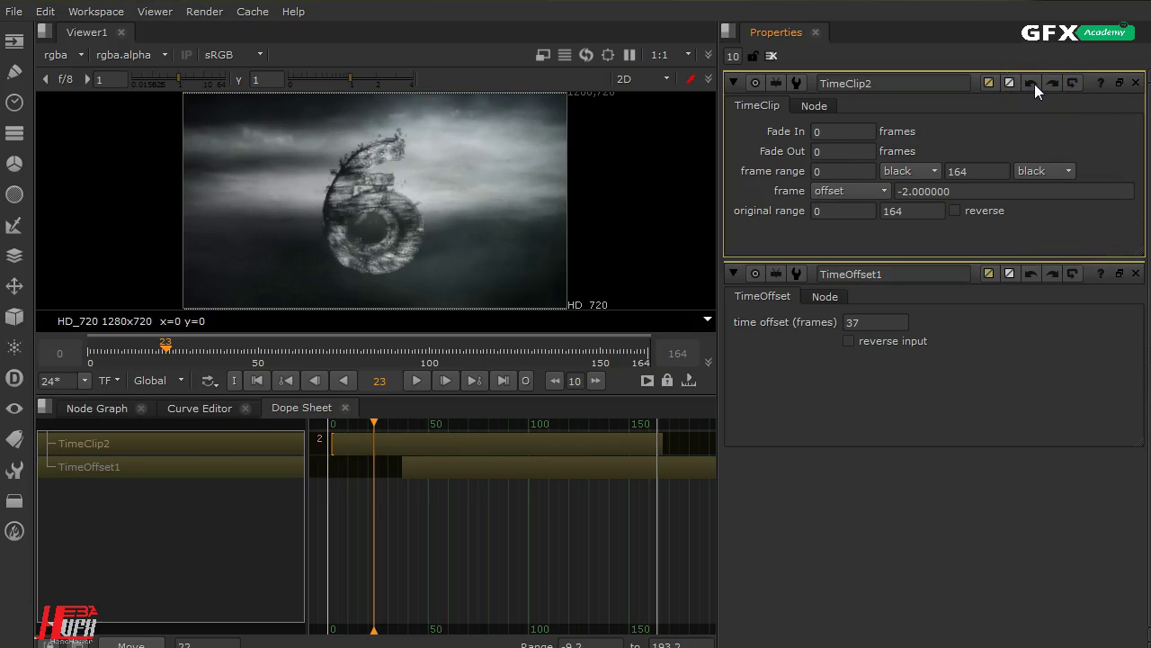
{"action": "left_click", "coordinate": [1035, 84]}
{"action": "left_click", "coordinate": [1073, 83]}
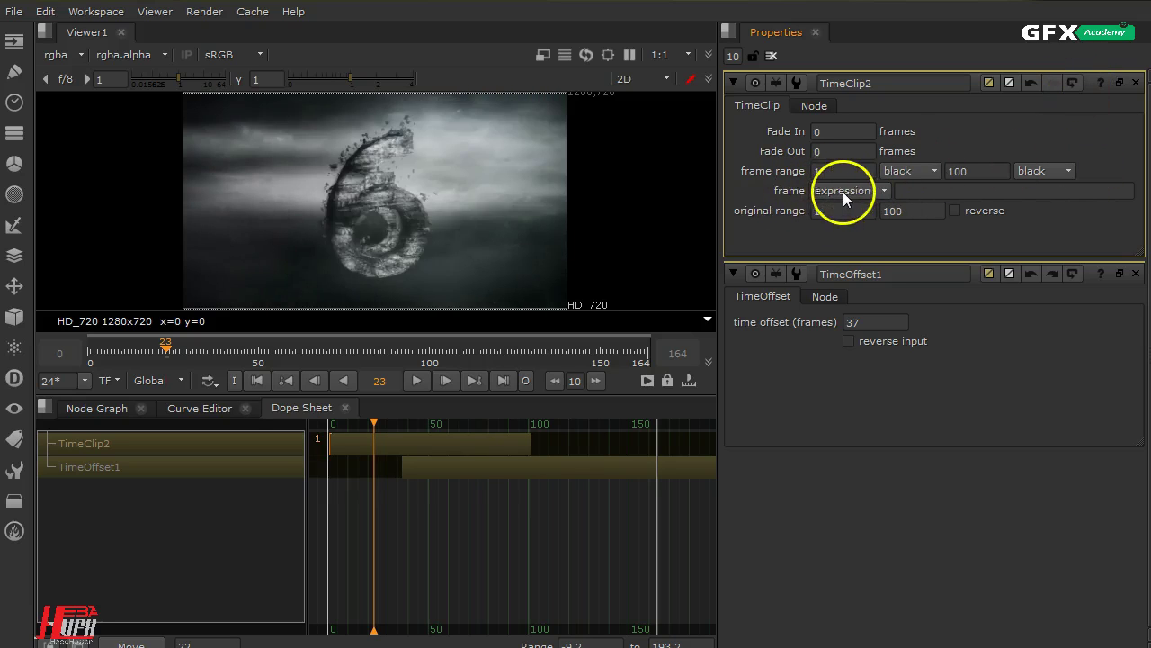
Enter the expression "frame" as TimeClip2's frame value and scrub the timeline to frame 37.
{"action": "left_click", "coordinate": [1001, 191]}
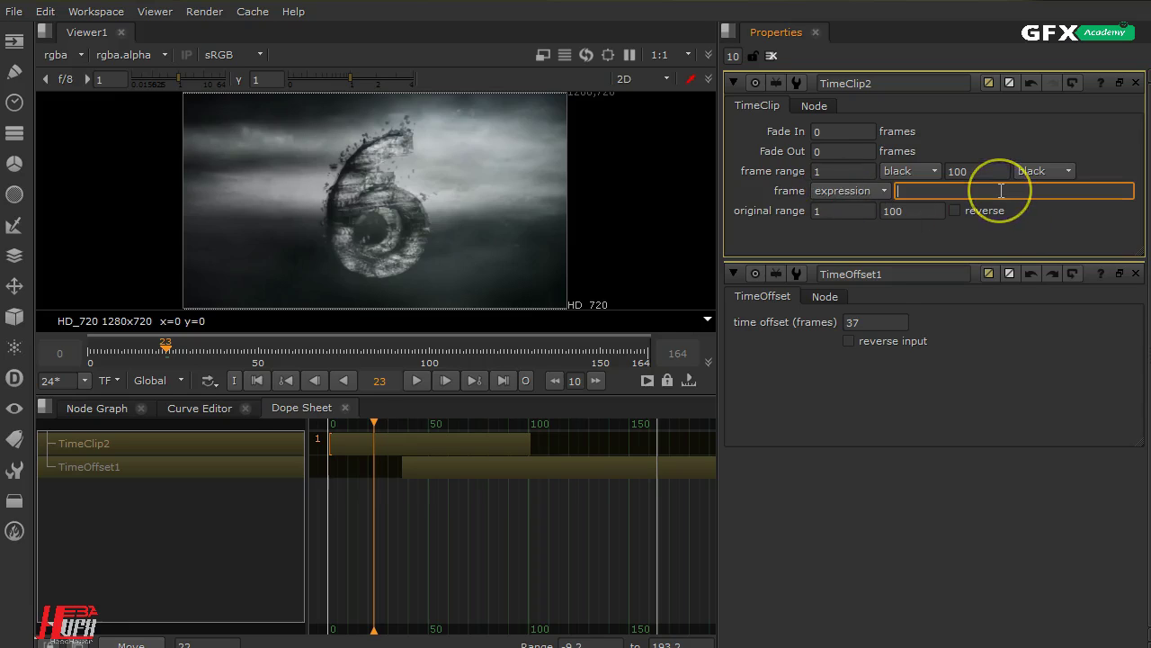
{"action": "type", "text": "fra"}
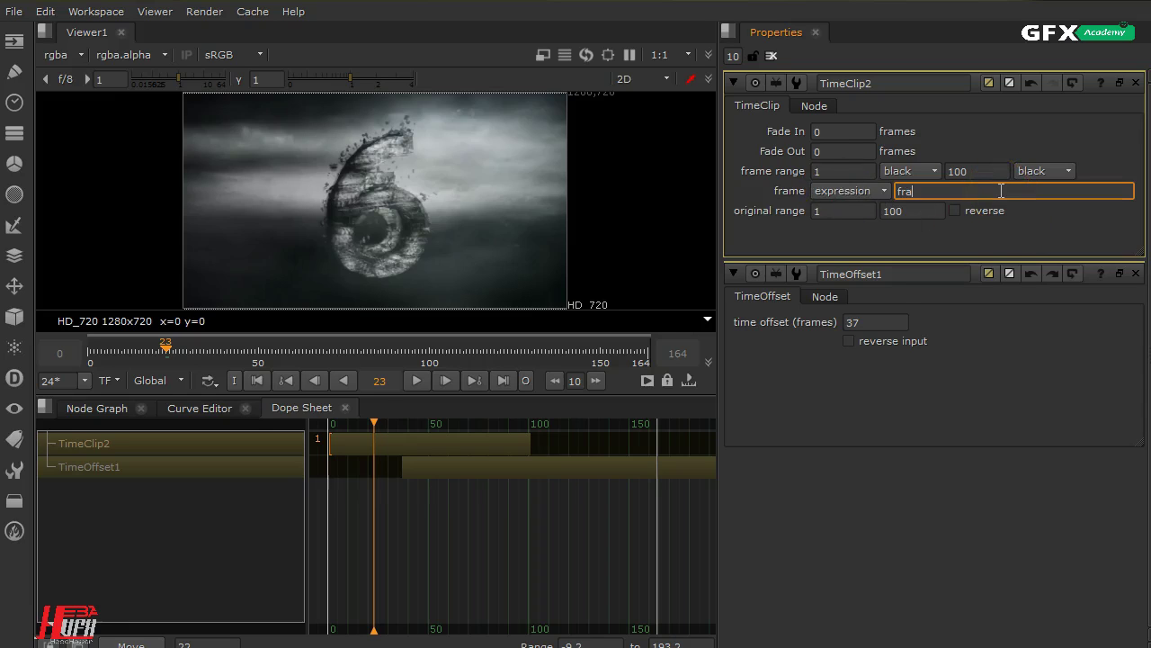
{"action": "type", "text": "me"}
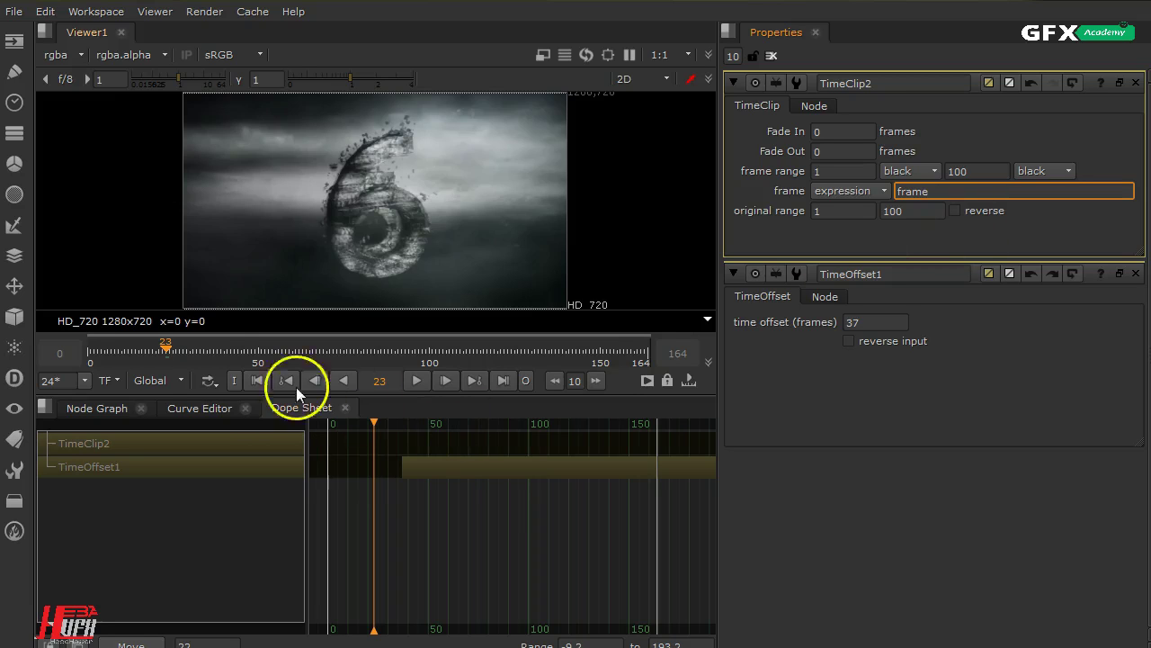
{"action": "left_click_drag", "start_coordinate": [168, 351], "coordinate": [213, 377]}
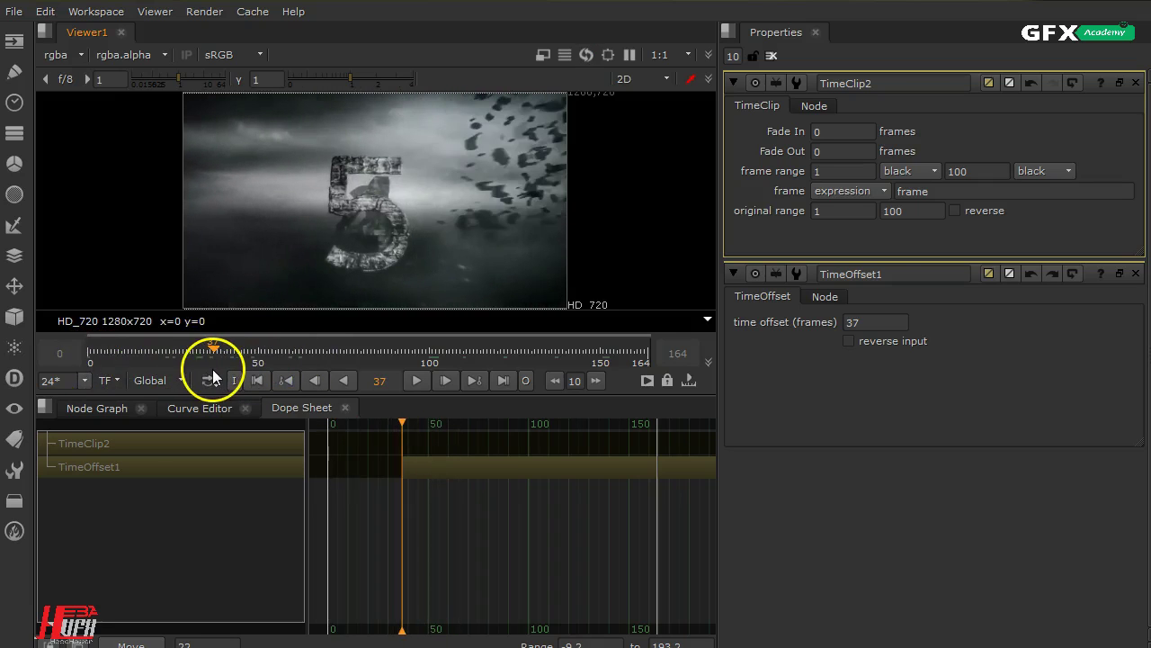
Clear the frame expression of TimeClip2, keeping the frame option on expression.
{"action": "left_click", "coordinate": [852, 191]}
{"action": "left_click", "coordinate": [949, 190]}
{"action": "left_click", "coordinate": [827, 190]}
{"action": "key", "text": "BackSpace"}
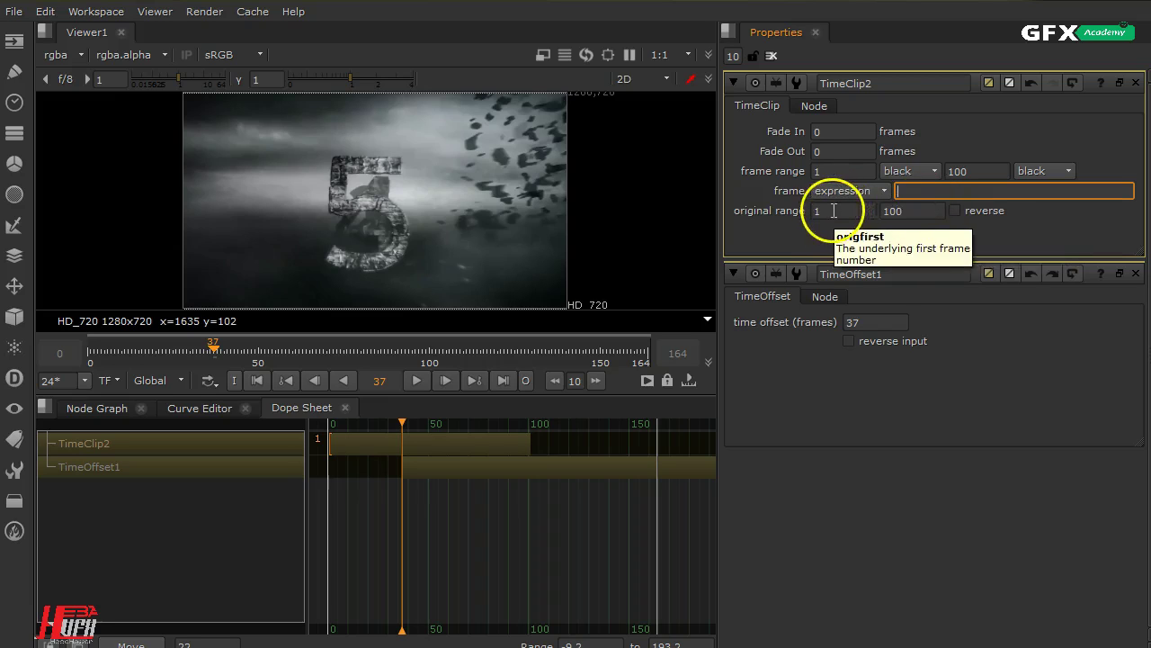
Go through TimeClip2's original range values and scrub the timeline to frame 107, past the clip's end.
{"action": "key", "text": "Tab"}
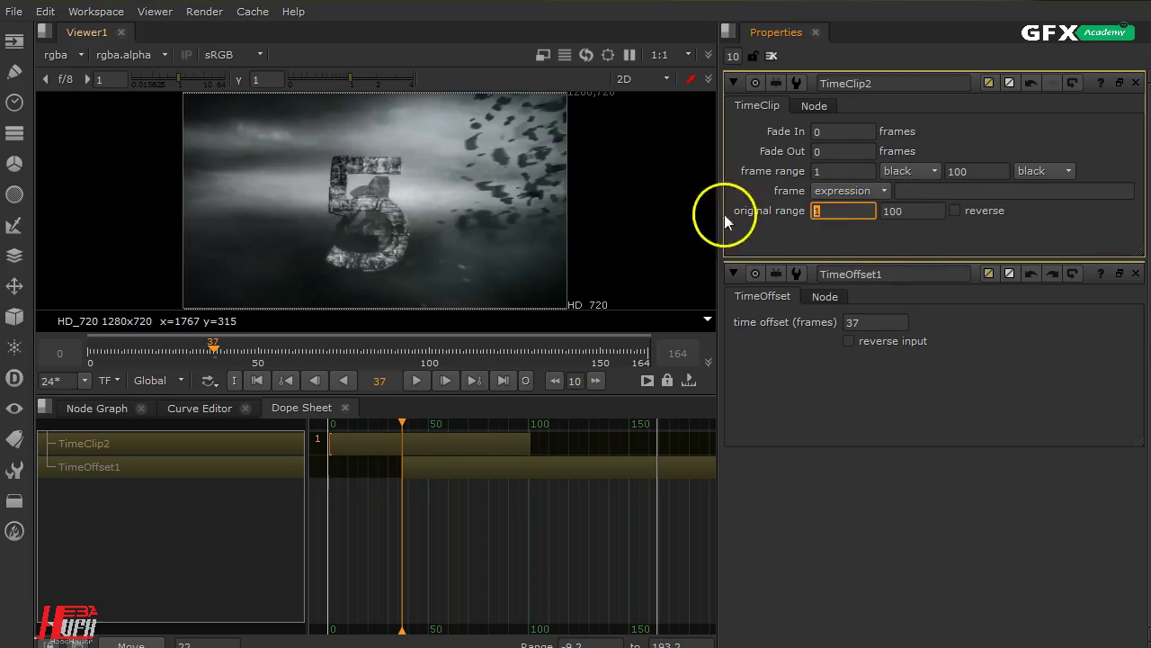
{"action": "key", "text": "Tab"}
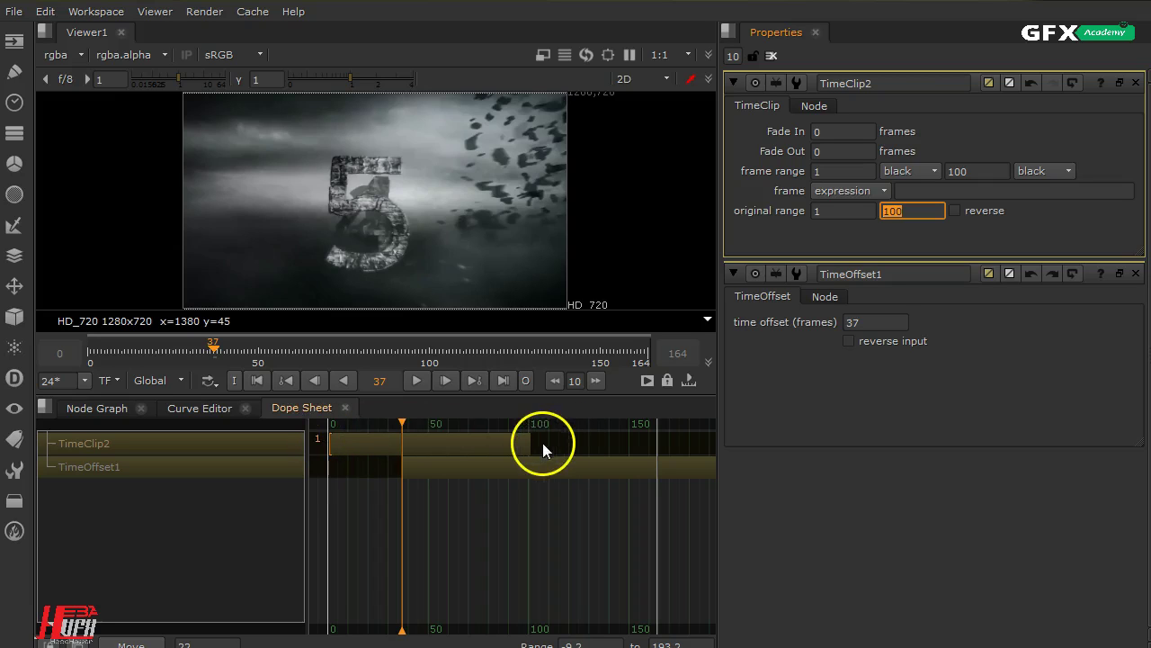
{"action": "left_click_drag", "start_coordinate": [601, 346], "coordinate": [455, 373]}
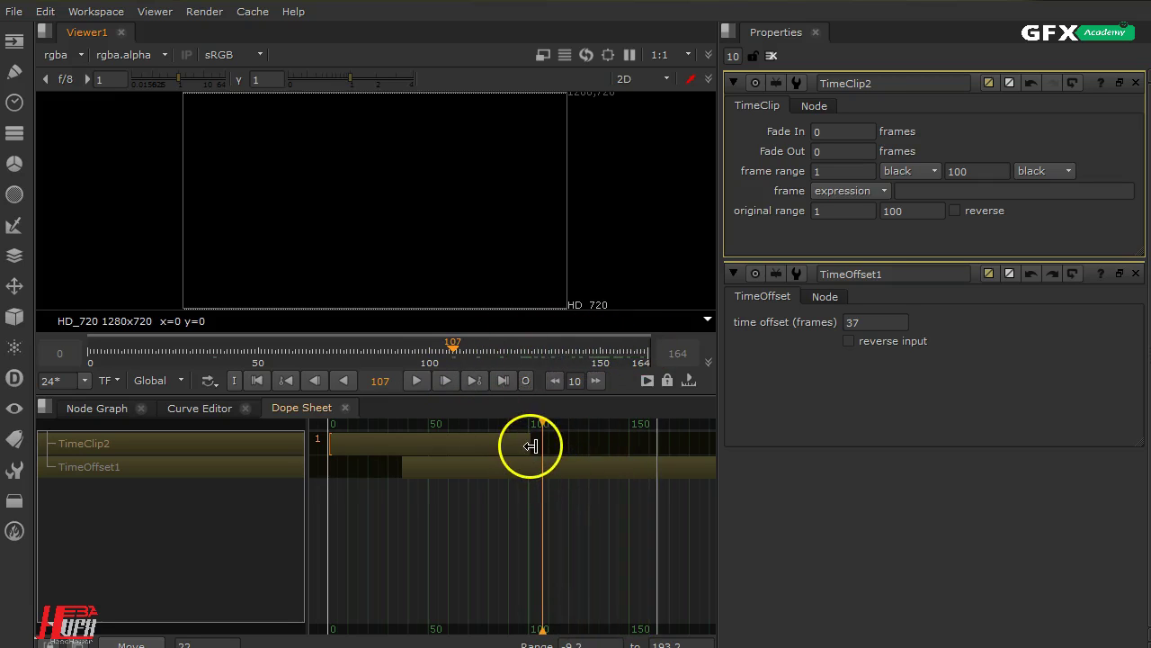
Slide TimeClip2's bar in the Dope Sheet to start at frame 63, and then back to start at frame -1.
{"action": "left_click", "coordinate": [449, 442]}
{"action": "left_click_drag", "start_coordinate": [449, 442], "coordinate": [573, 452]}
{"action": "mouse_move", "coordinate": [457, 441]}
{"action": "left_mouse_down"}
{"action": "mouse_move", "coordinate": [424, 442]}
{"action": "mouse_move", "coordinate": [458, 442]}
{"action": "left_mouse_up"}
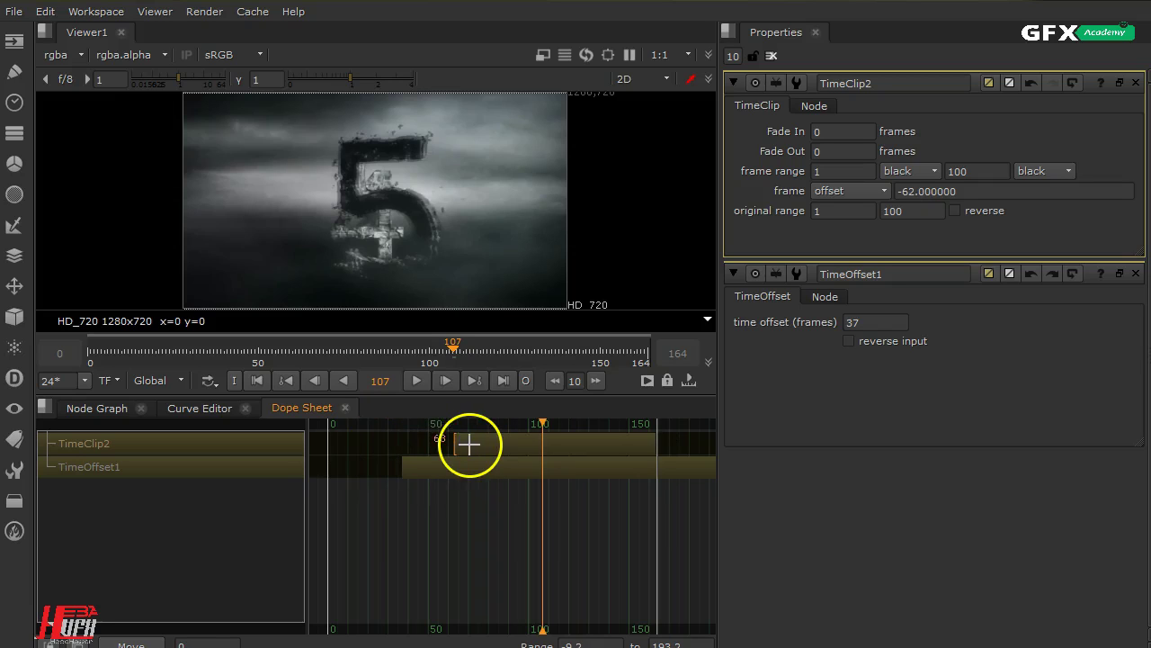
{"action": "left_click", "coordinate": [468, 443]}
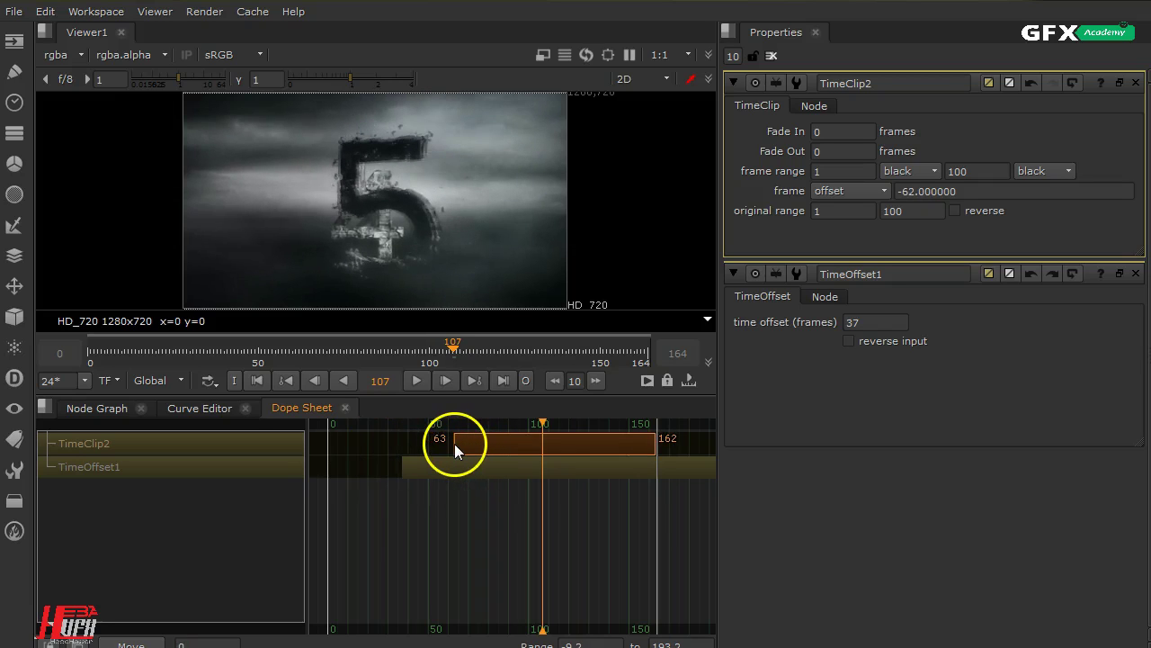
{"action": "left_click_drag", "start_coordinate": [454, 443], "coordinate": [333, 445]}
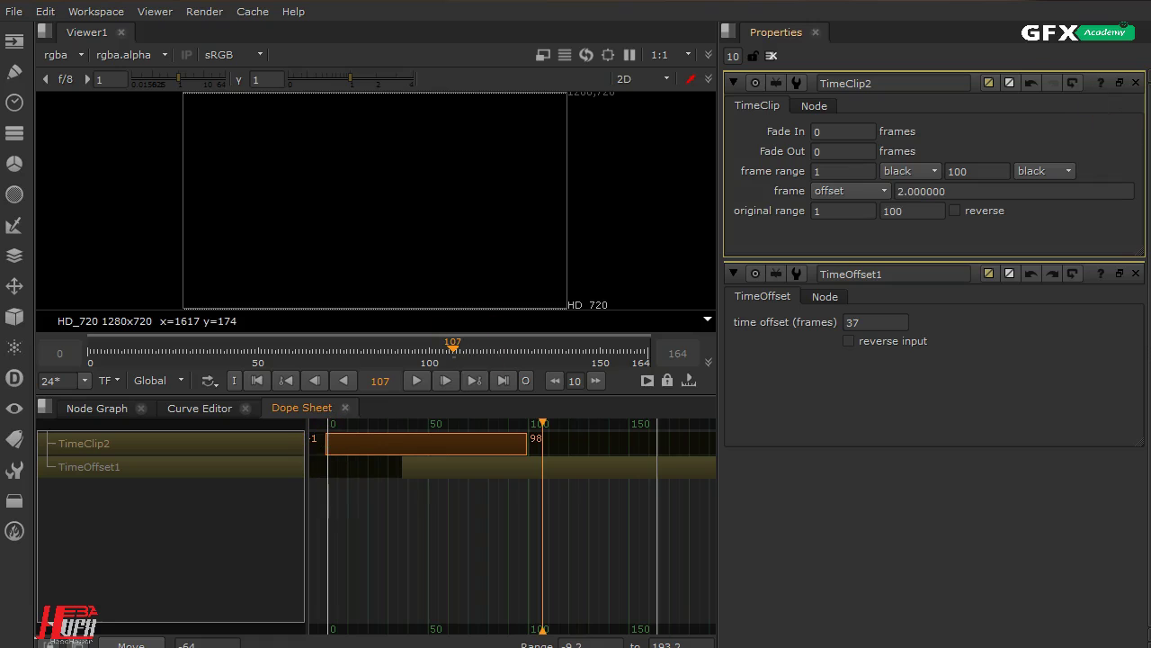
Revert TimeClip2 to its expression setting and scrub the timeline to frame 70 and on to frame 156.
{"action": "left_click", "coordinate": [1075, 83]}
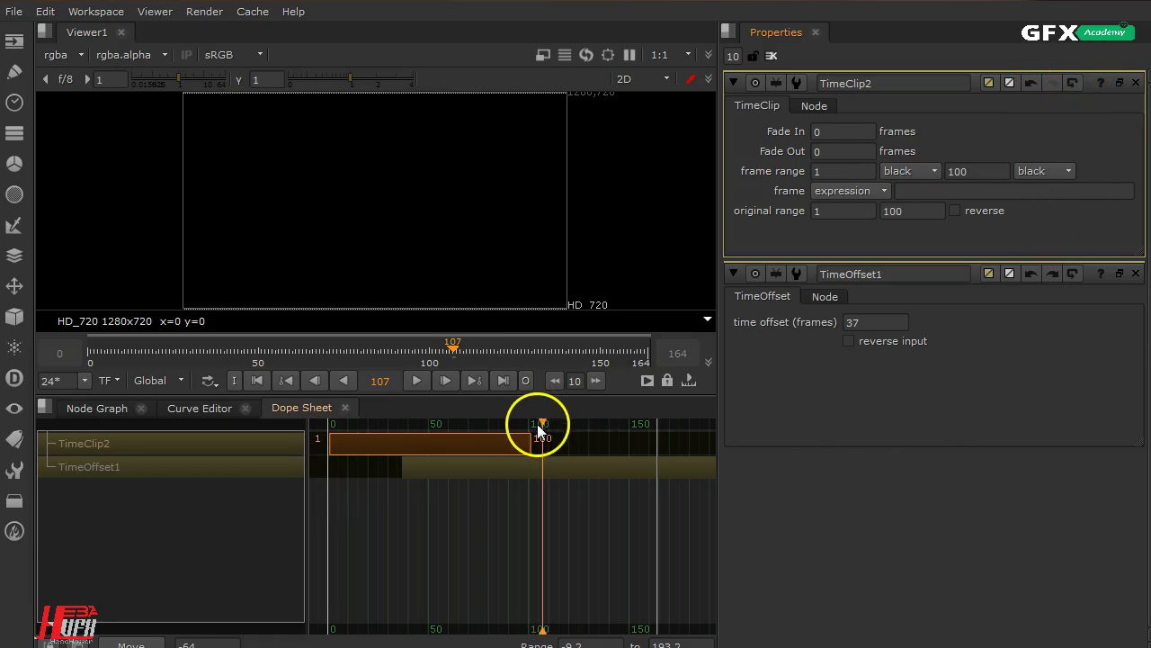
{"action": "left_click_drag", "start_coordinate": [538, 424], "coordinate": [467, 434]}
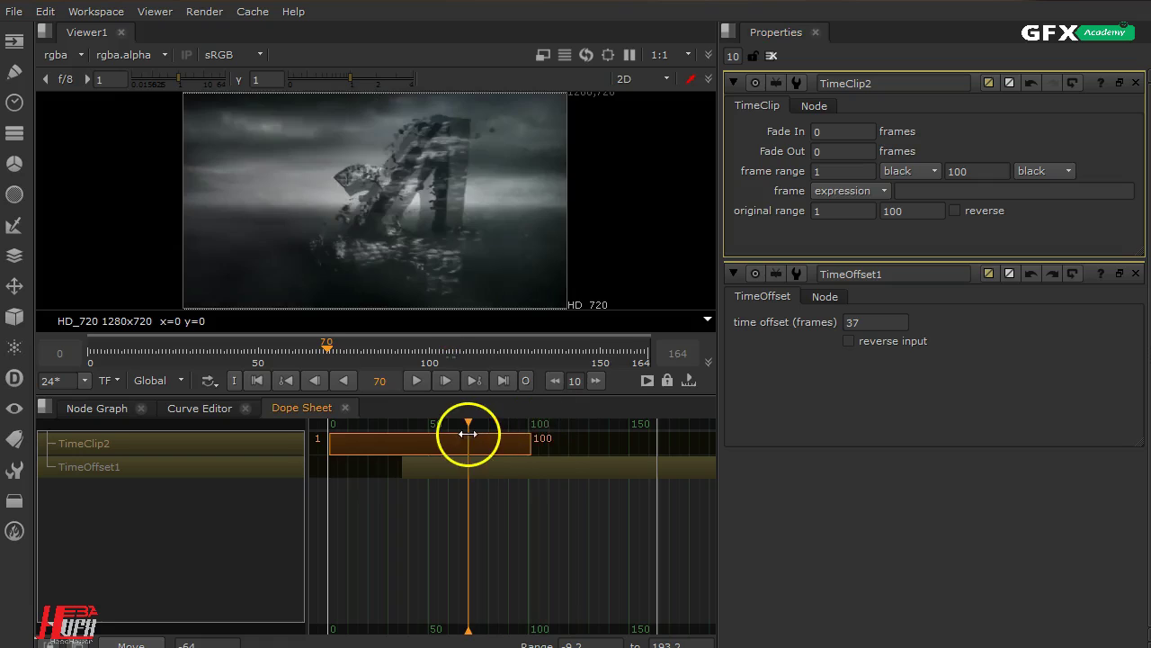
{"action": "left_click", "coordinate": [621, 364]}
Set the Viewer's timeline range to Input and go to its last frame, 100.
{"action": "left_click", "coordinate": [144, 379]}
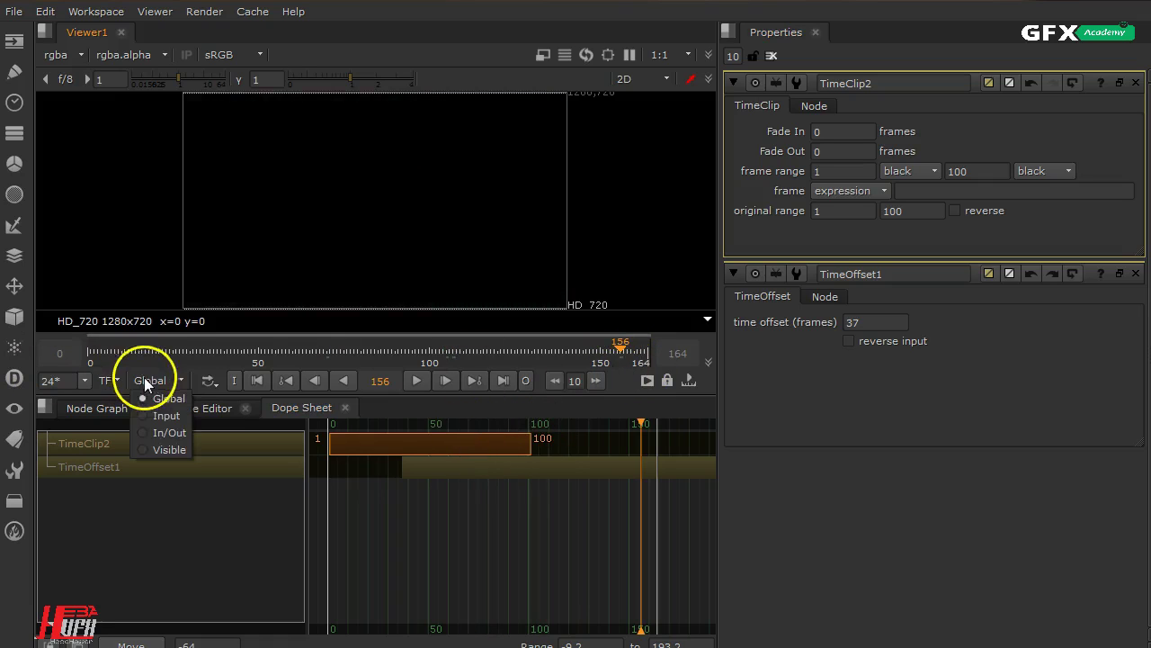
{"action": "left_click", "coordinate": [155, 421]}
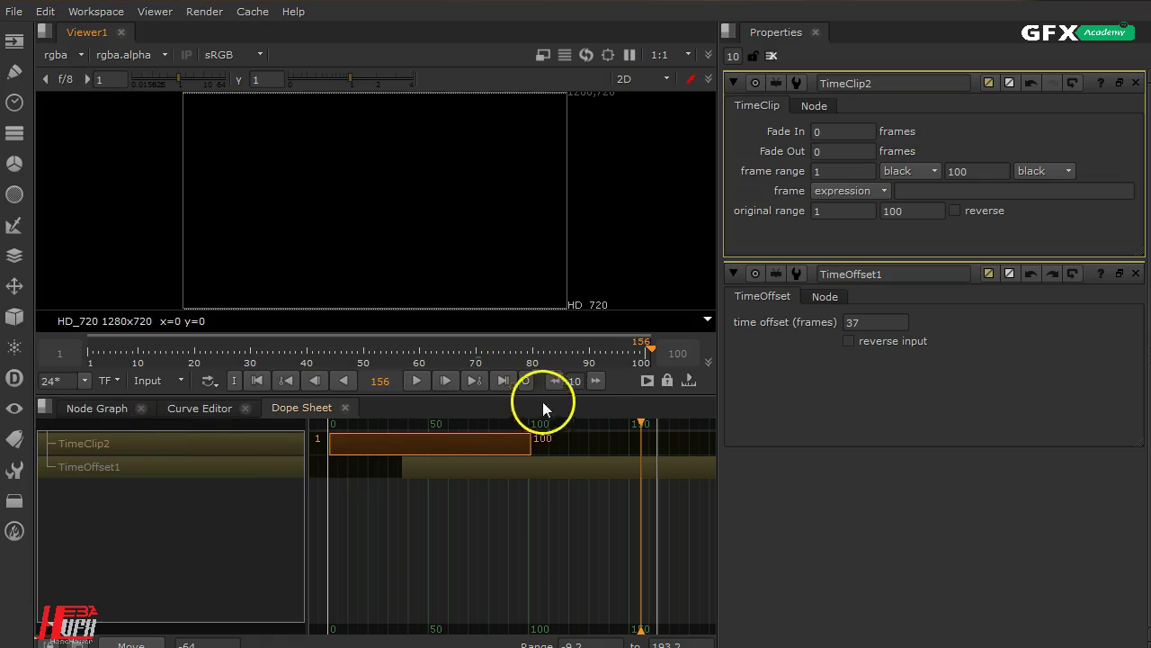
{"action": "left_click", "coordinate": [502, 382]}
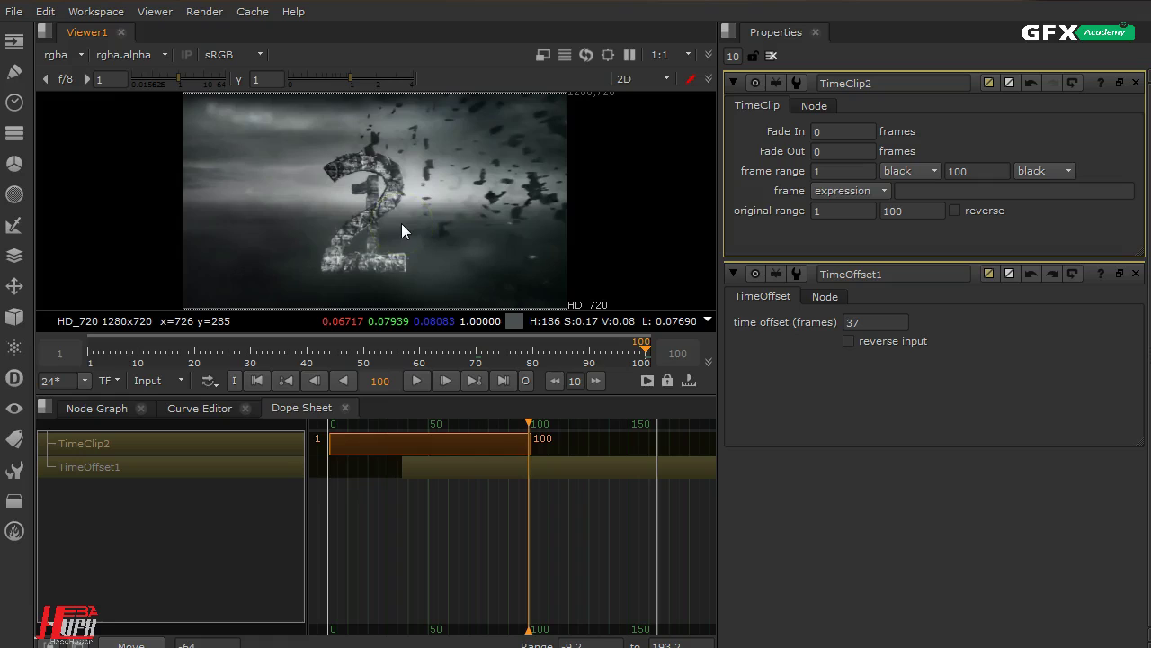
Find the 3D card setup in the Node Graph and display its ScanlineRender node in the Viewer.
{"action": "left_click", "coordinate": [110, 407]}
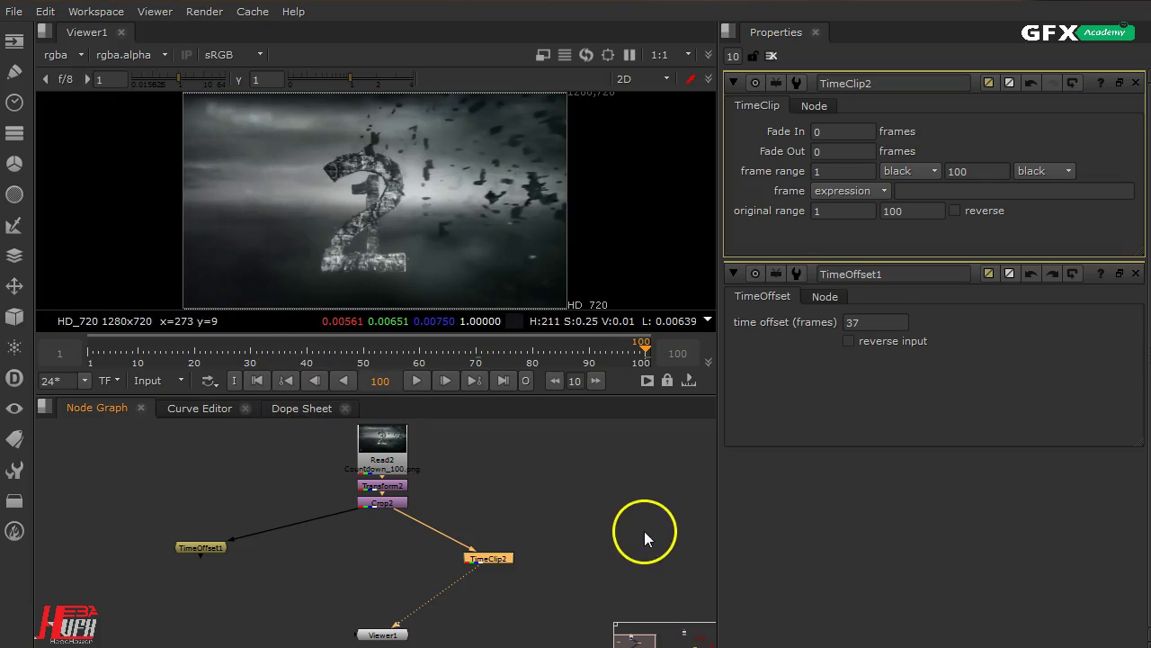
{"action": "middle_click_drag", "start_coordinate": [644, 530], "coordinate": [260, 542]}
{"action": "middle_click_drag", "start_coordinate": [570, 546], "coordinate": [165, 567]}
{"action": "mouse_move", "coordinate": [504, 565]}
{"action": "middle_mouse_down"}
{"action": "mouse_move", "coordinate": [438, 565]}
{"action": "mouse_move", "coordinate": [296, 531]}
{"action": "mouse_move", "coordinate": [363, 565]}
{"action": "middle_mouse_up"}
{"action": "scroll", "coordinate": [438, 565], "scroll_direction": "down", "scroll_amount": 2}
{"action": "middle_click_drag", "start_coordinate": [360, 617], "coordinate": [358, 560]}
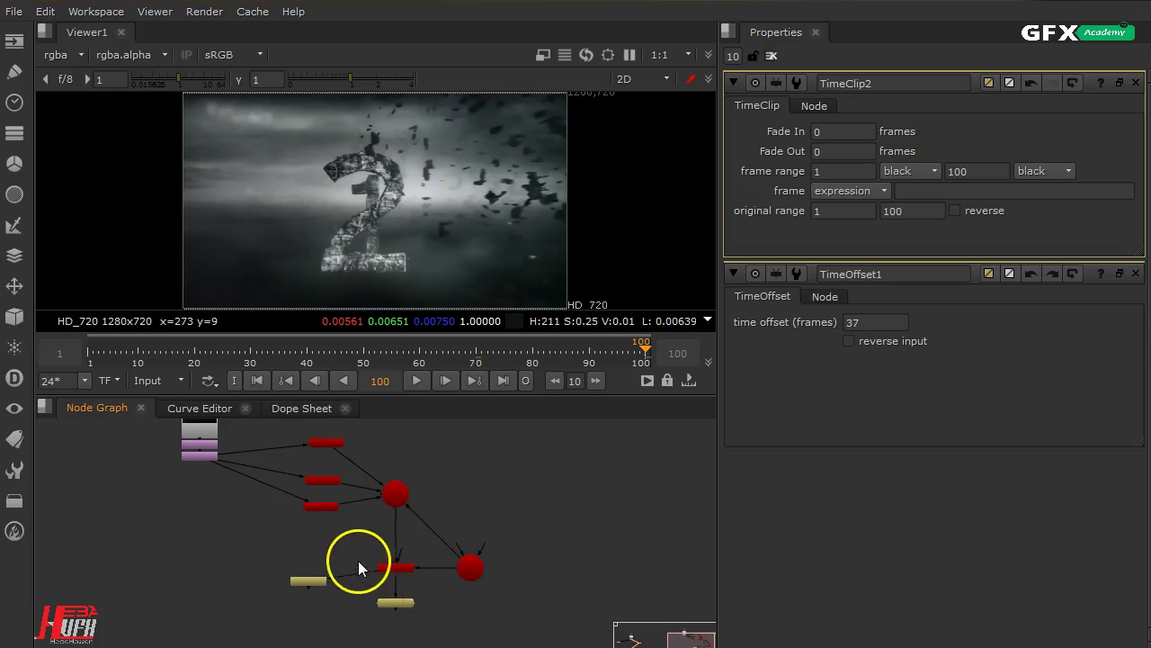
{"action": "left_click_drag", "start_coordinate": [323, 577], "coordinate": [326, 564]}
{"action": "scroll", "coordinate": [424, 587], "scroll_direction": "up", "scroll_amount": 2}
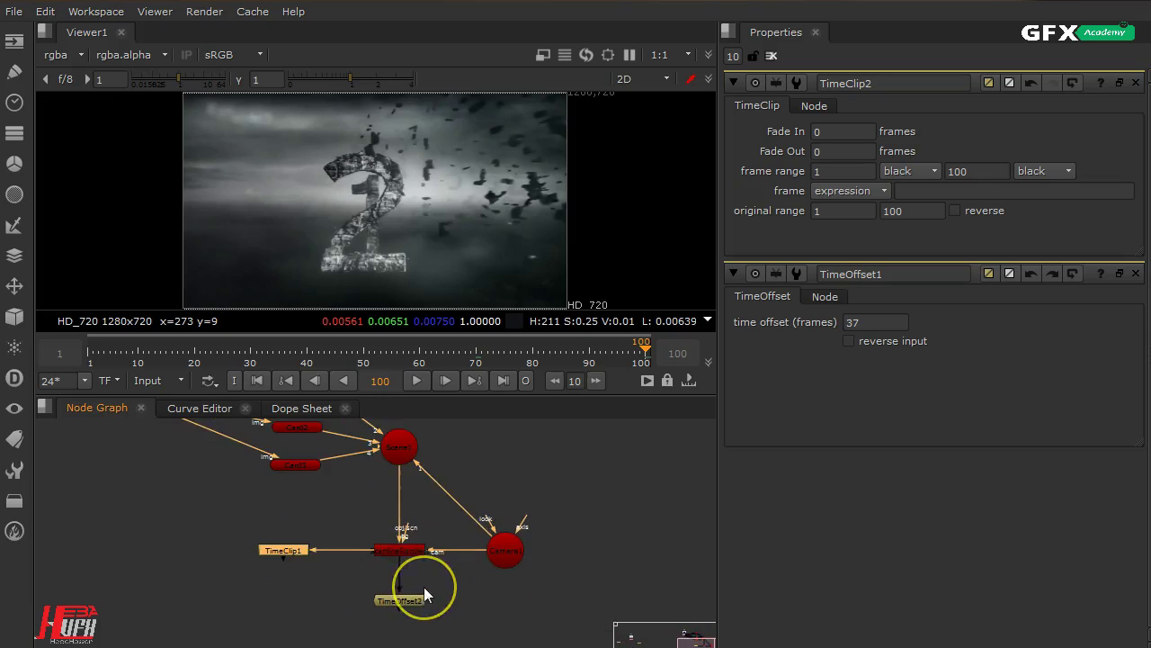
{"action": "scroll", "coordinate": [424, 587], "scroll_direction": "up", "scroll_amount": 1}
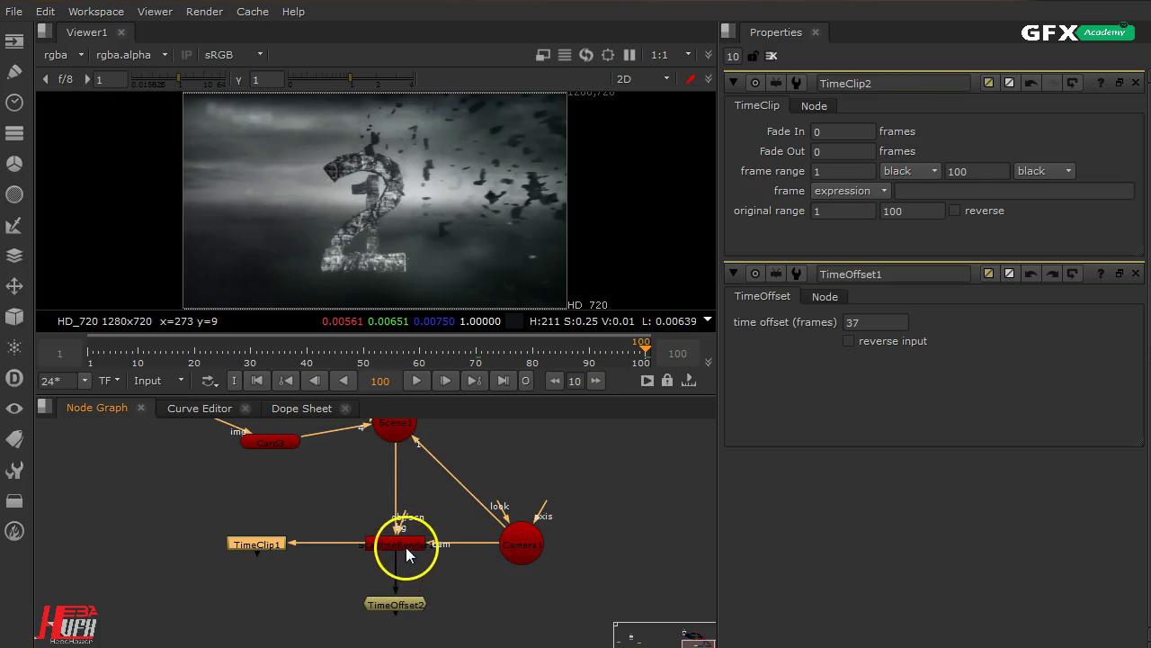
{"action": "left_click", "coordinate": [406, 547]}
{"action": "key", "text": "1"}
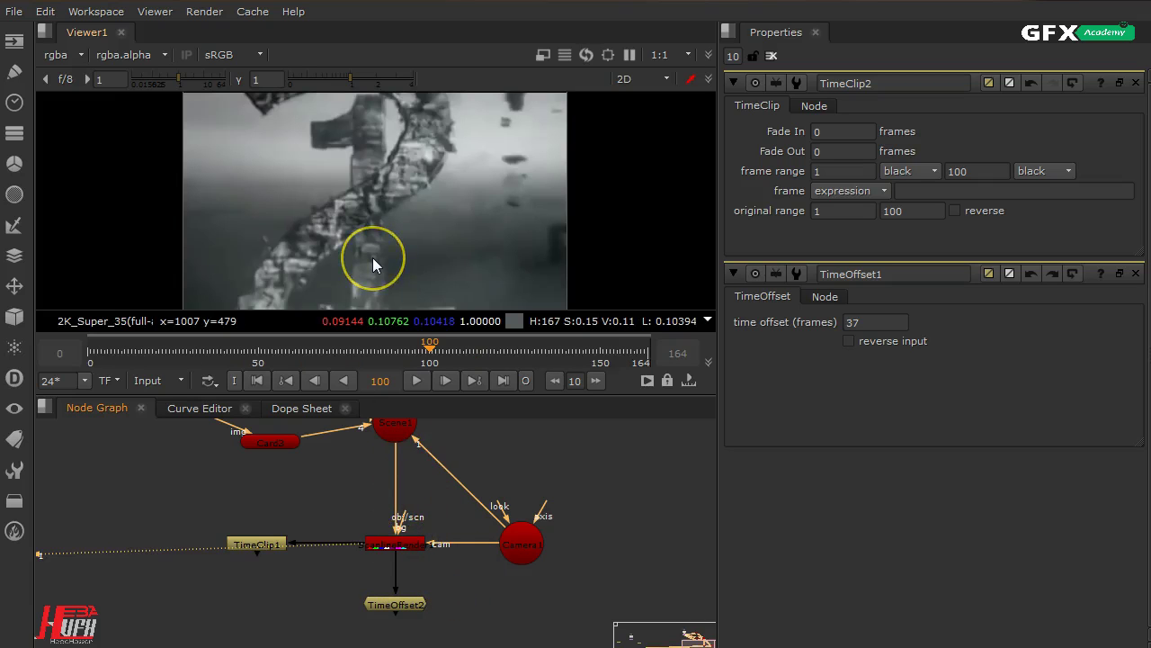
Switch the Viewer to 3D and examine the three cards and the camera from the side, including in a maximized Viewer.
{"action": "key", "text": "Tab"}
{"action": "left_click_drag", "start_coordinate": [373, 257], "coordinate": [521, 299]}
{"action": "key", "text": "space"}
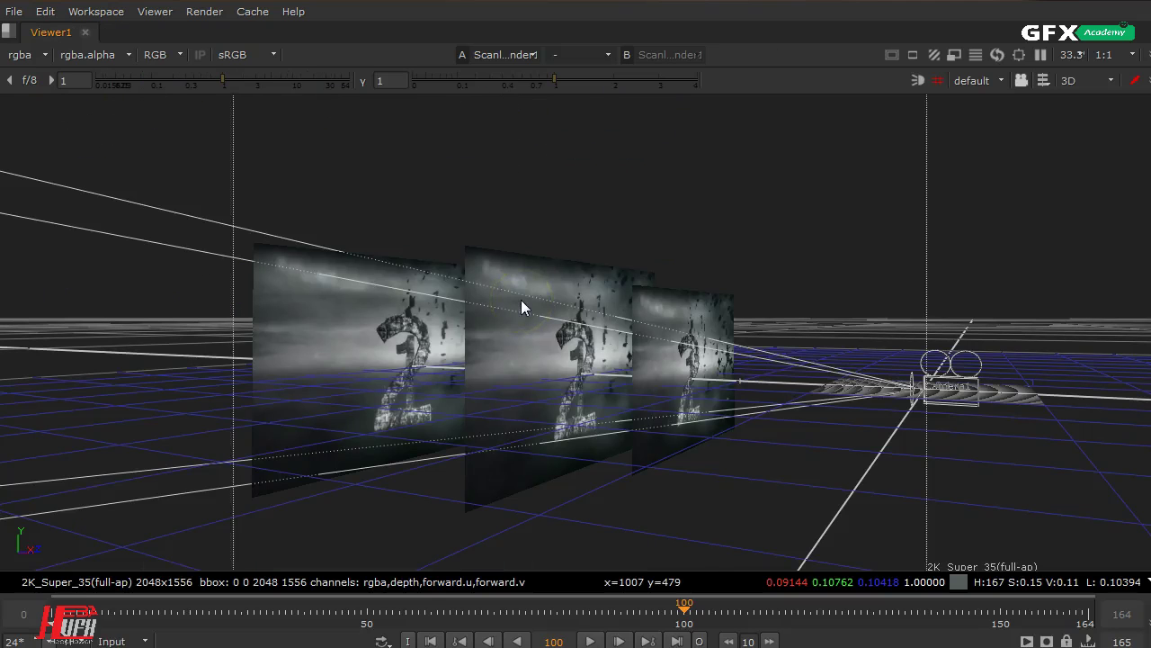
{"action": "left_click_drag", "start_coordinate": [748, 466], "coordinate": [688, 444]}
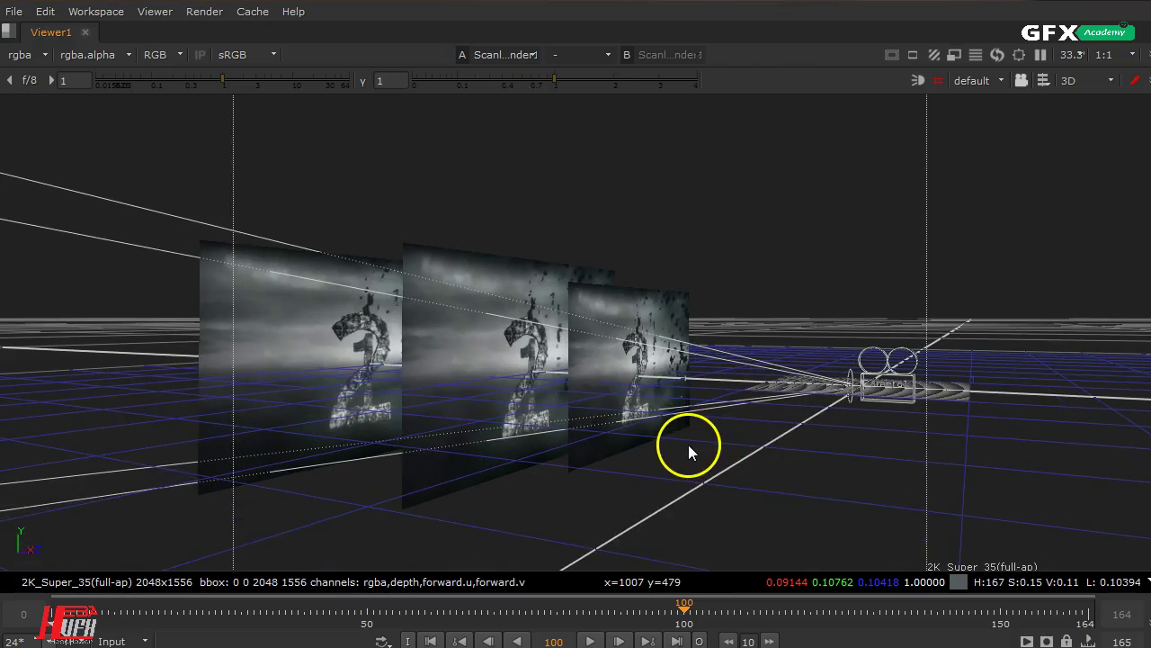
{"action": "key", "text": "space"}
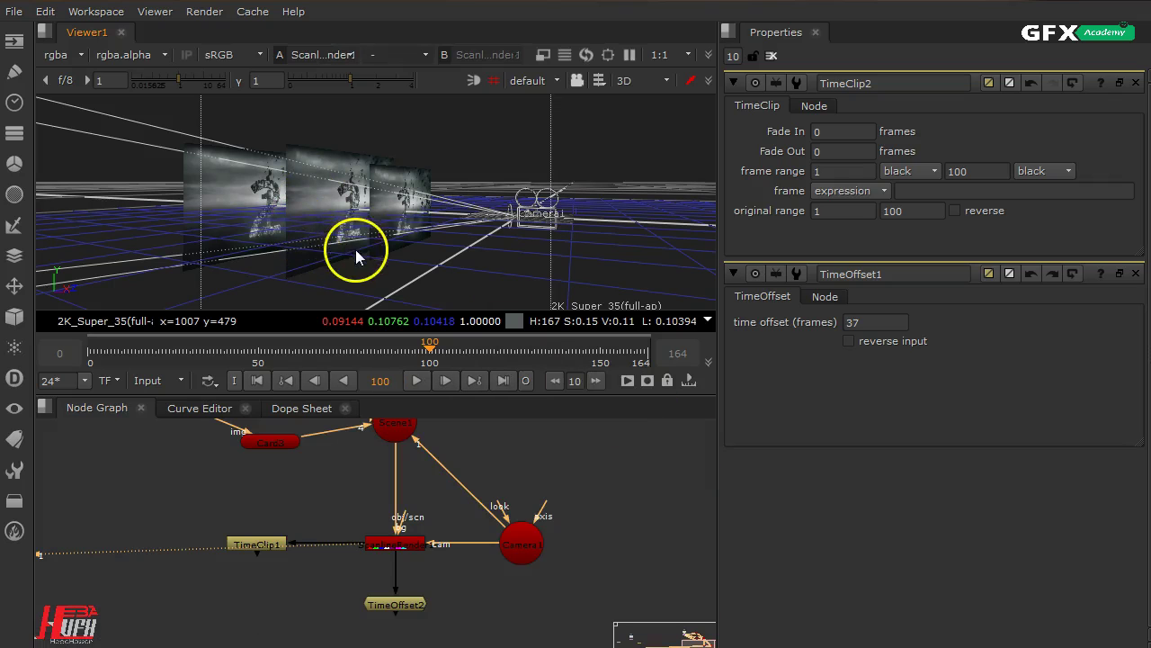
{"action": "left_click_drag", "start_coordinate": [403, 258], "coordinate": [501, 287]}
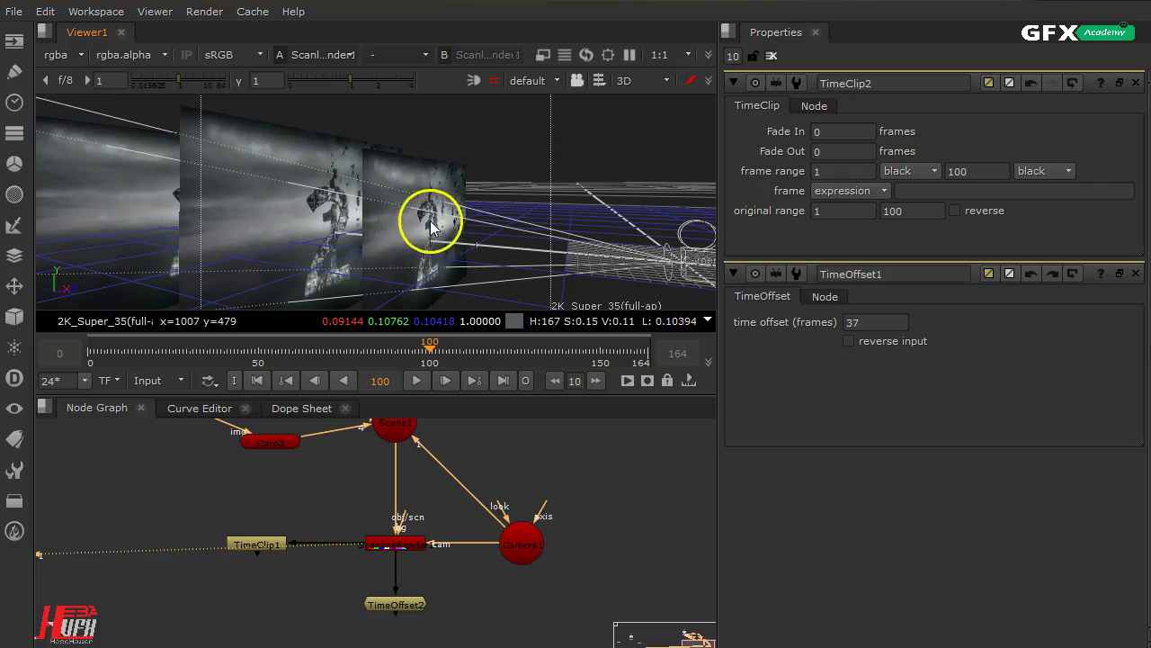
Create an unconnected TimeOffset node in the empty area below Crop1.
{"action": "middle_click_drag", "start_coordinate": [228, 521], "coordinate": [399, 510]}
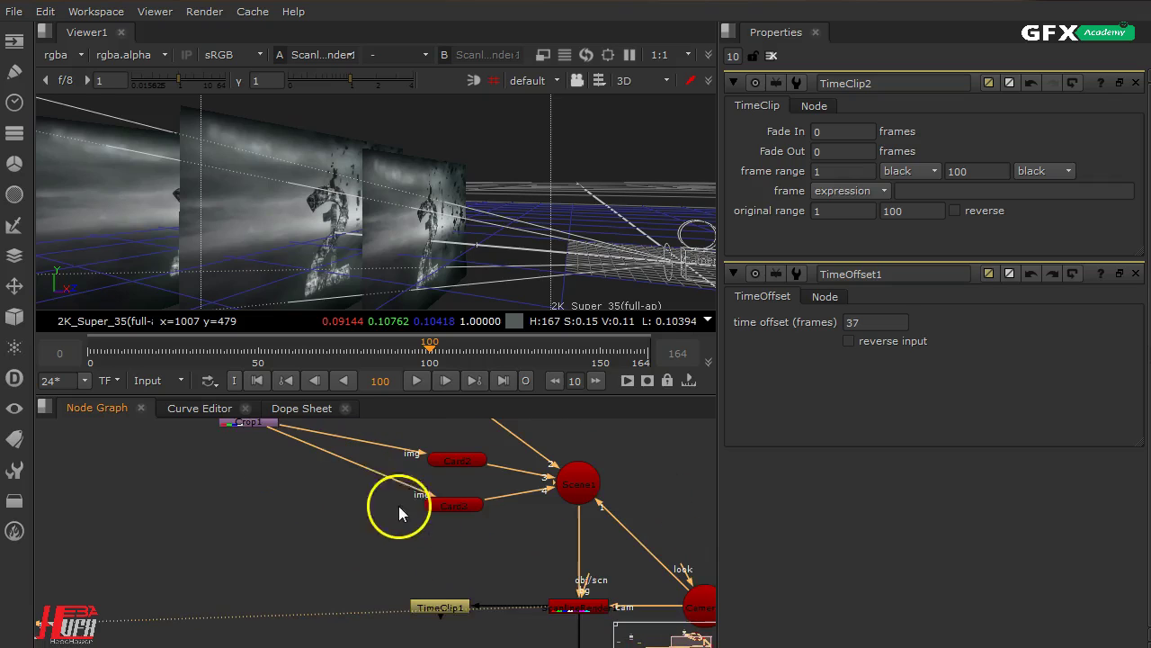
{"action": "left_click", "coordinate": [322, 548]}
{"action": "left_click", "coordinate": [415, 603]}
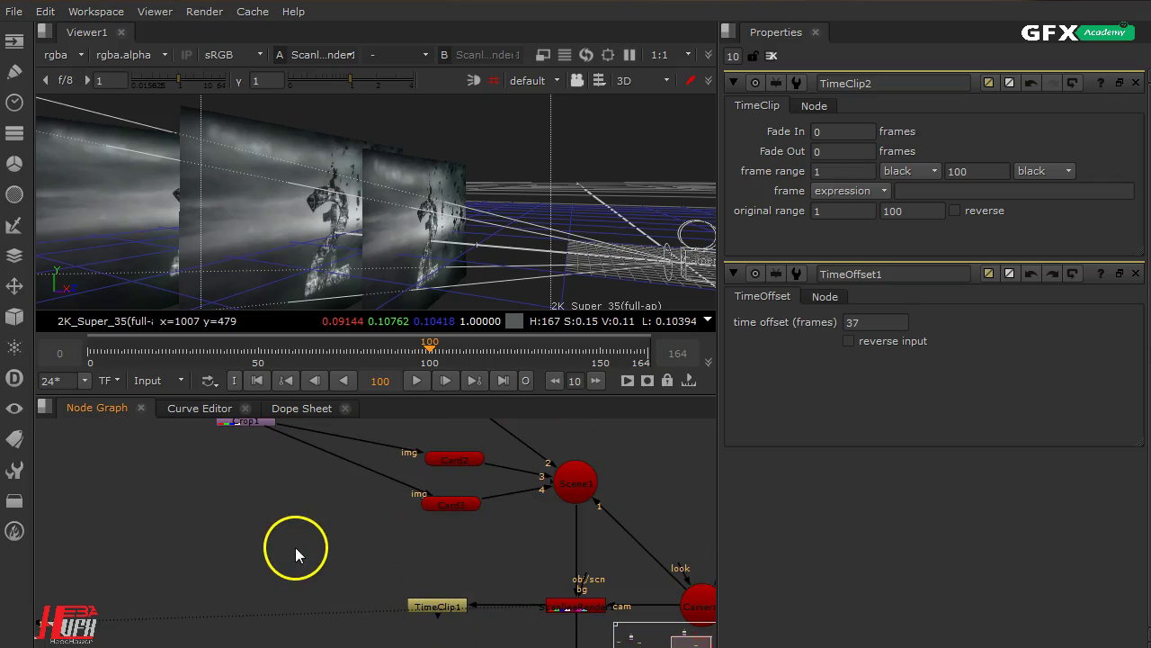
{"action": "key", "text": "Tab"}
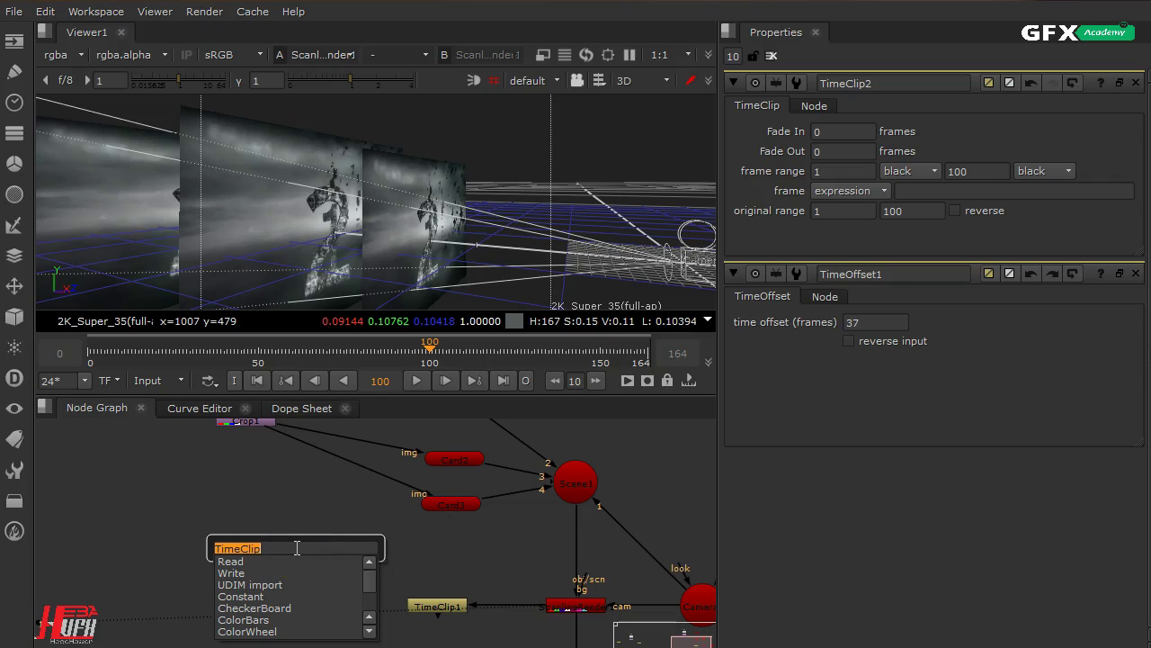
{"action": "key", "text": "BackSpace"}
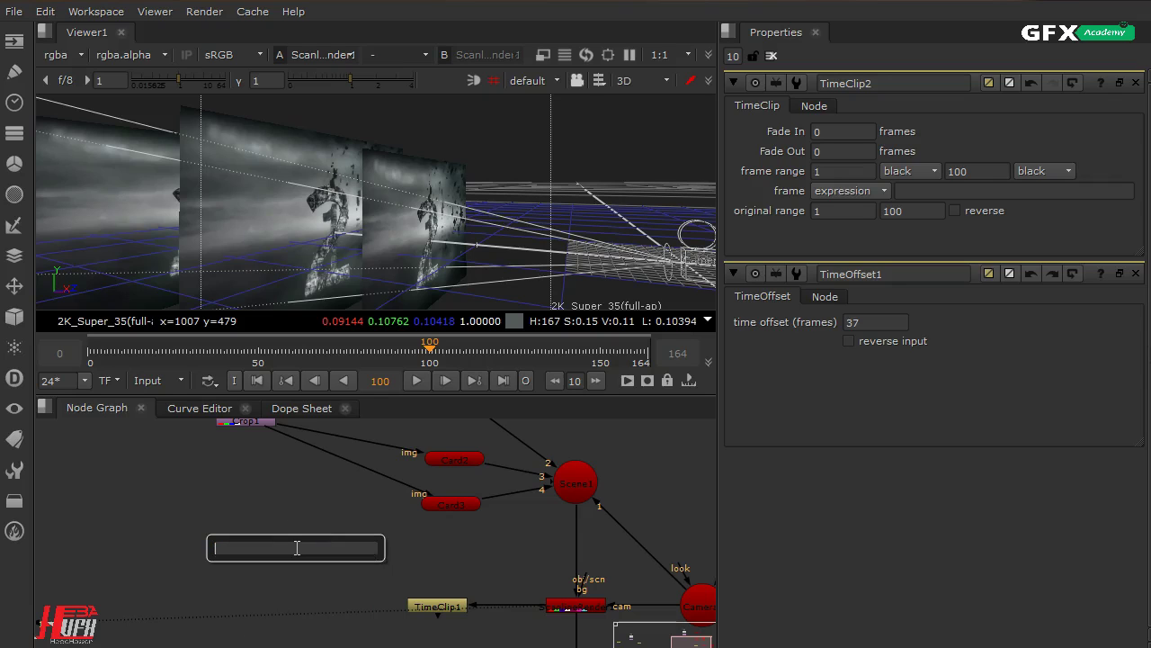
{"action": "type", "text": "time"}
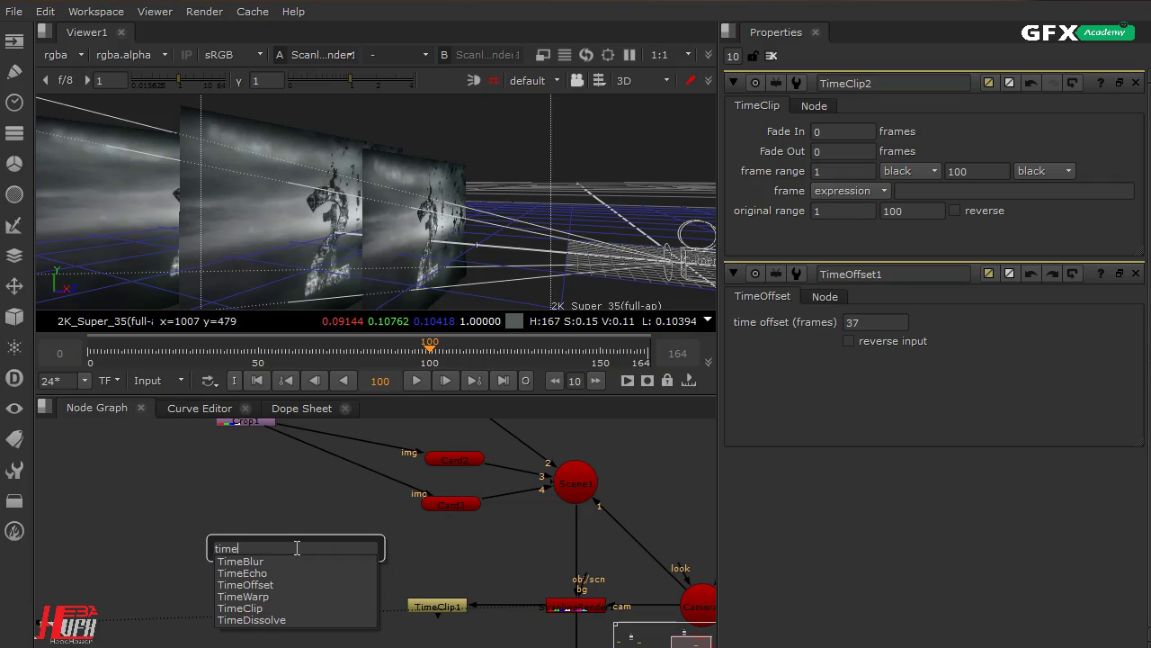
{"action": "type", "text": "of"}
{"action": "key", "text": "Return"}
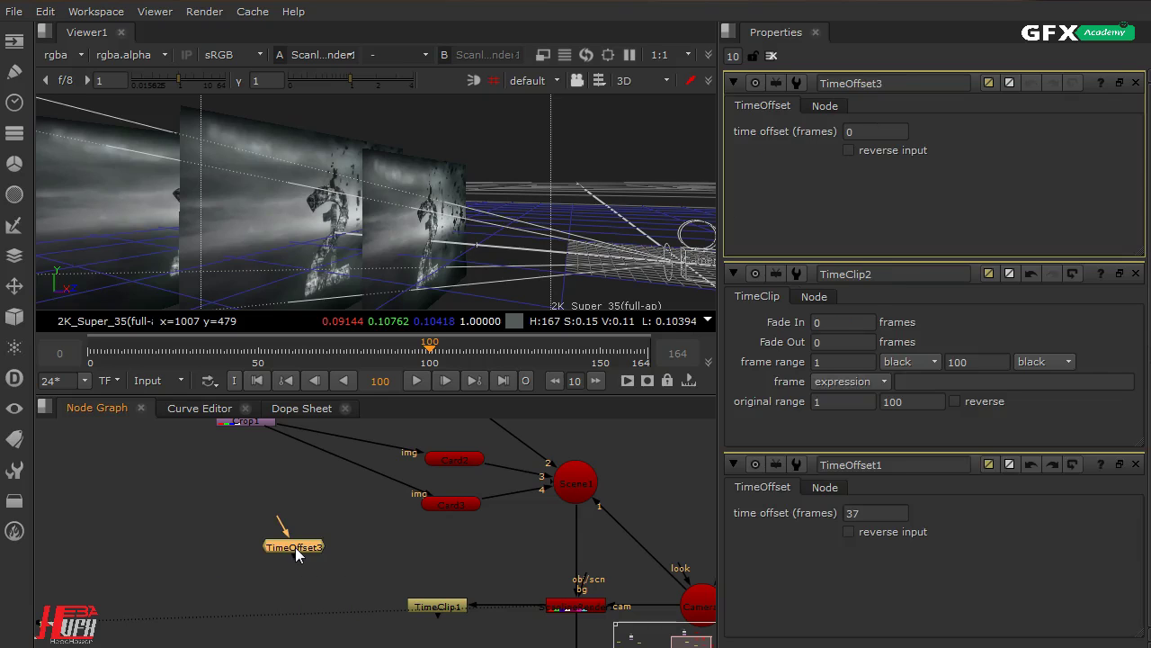
{"action": "left_click_drag", "start_coordinate": [295, 546], "coordinate": [319, 503]}
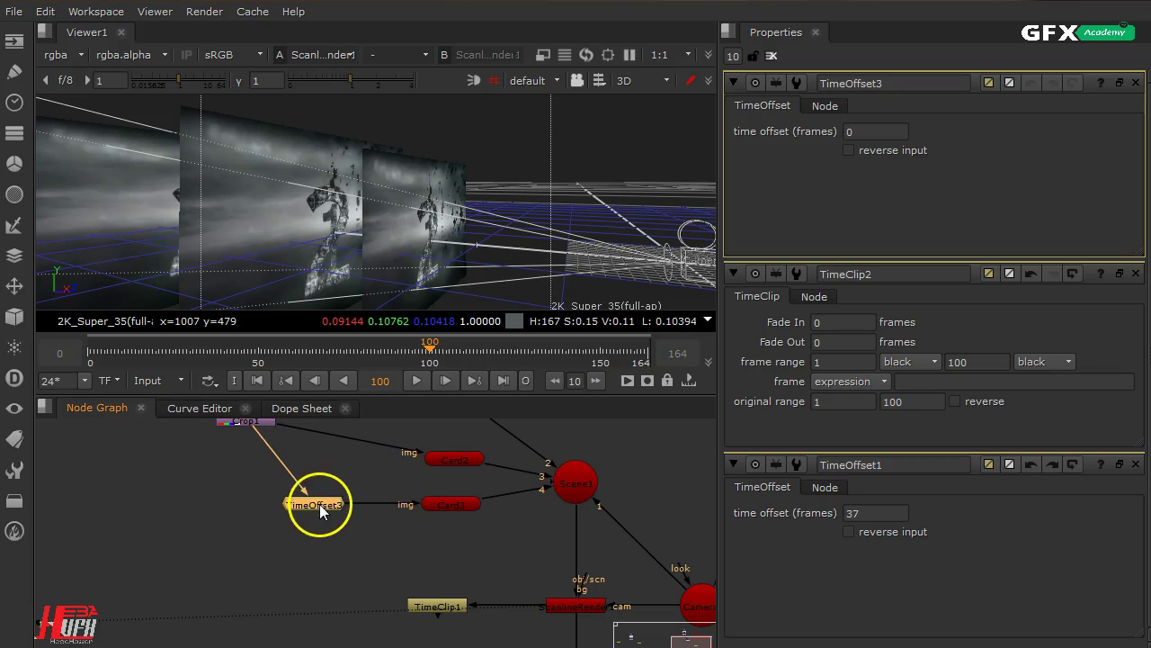
{"action": "left_click", "coordinate": [462, 502]}
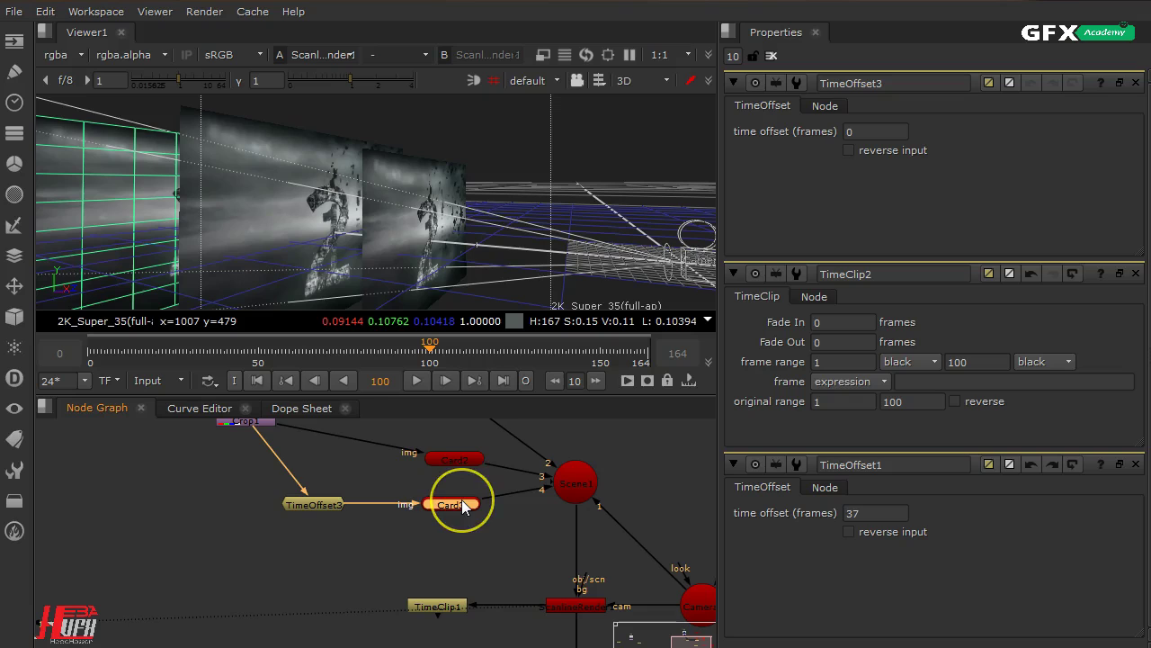
{"action": "left_click", "coordinate": [331, 508]}
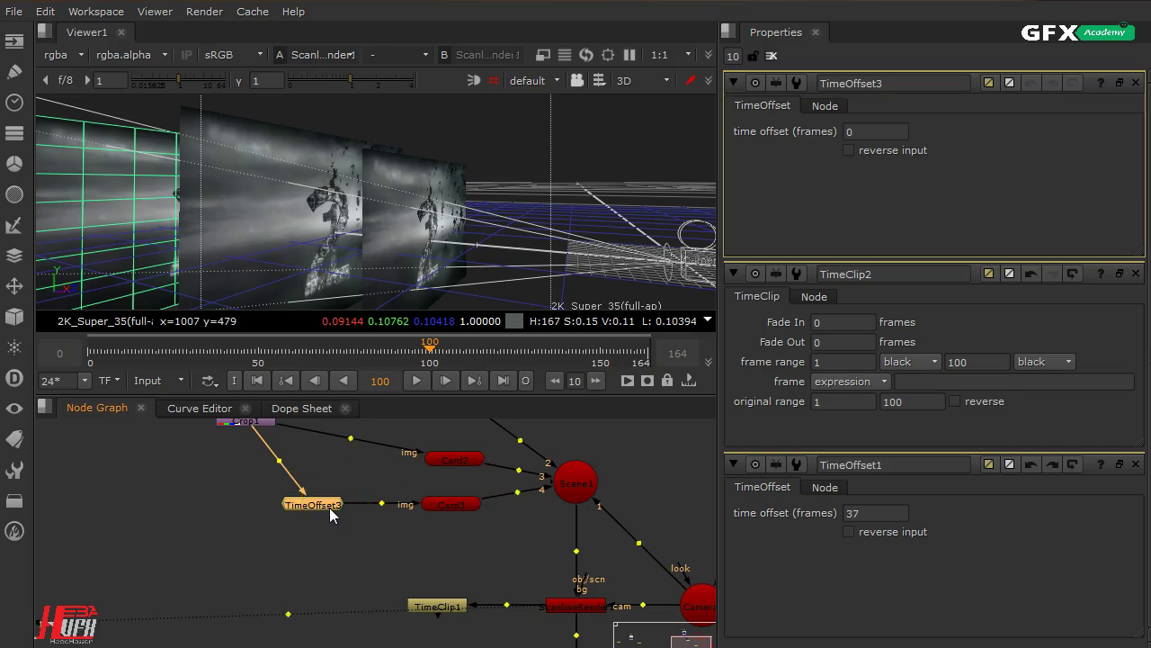
{"action": "left_click_drag", "start_coordinate": [330, 509], "coordinate": [360, 527]}
Insert the new TimeOffset node into the connection between Crop1 and Card1.
{"action": "middle_click_drag", "start_coordinate": [427, 523], "coordinate": [476, 603]}
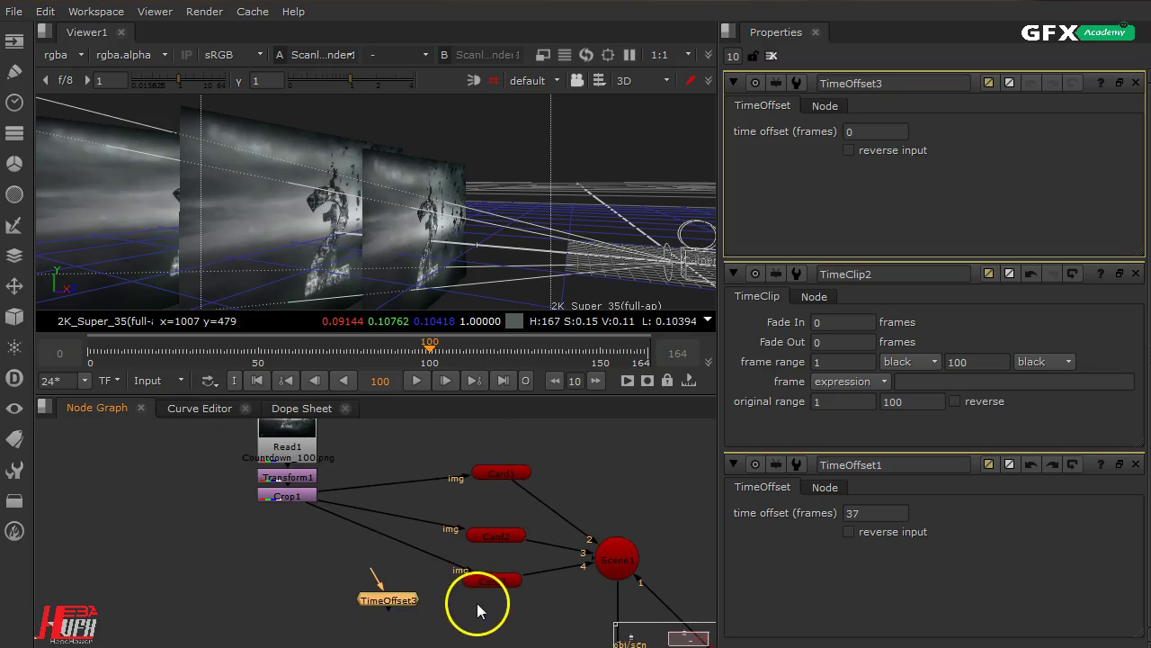
{"action": "left_click", "coordinate": [500, 477]}
{"action": "left_click_drag", "start_coordinate": [391, 599], "coordinate": [420, 475]}
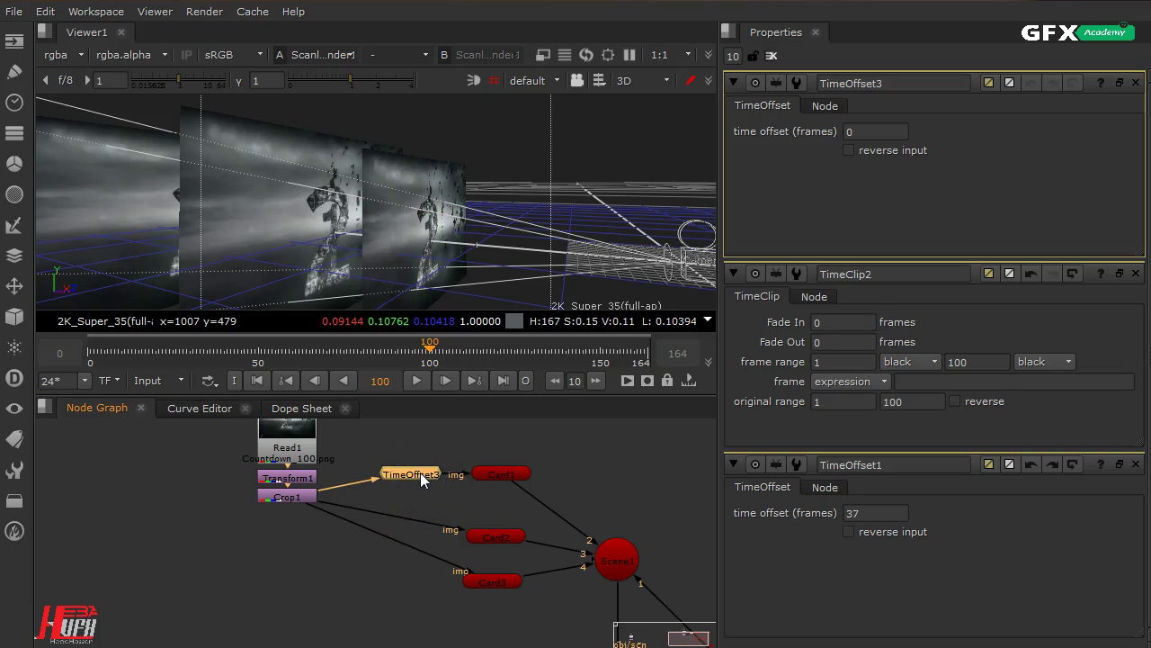
Leave only TimeOffset3's properties open and set its time offset to 30 frames at frame 24.
{"action": "left_click", "coordinate": [772, 57]}
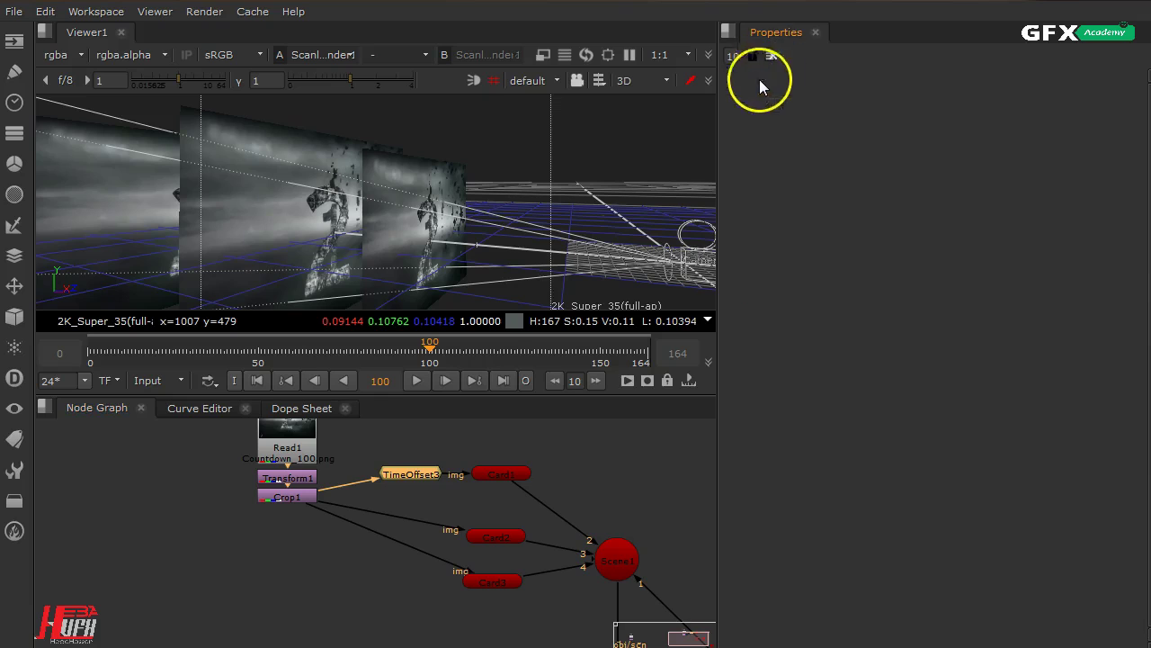
{"action": "double_click", "coordinate": [409, 474]}
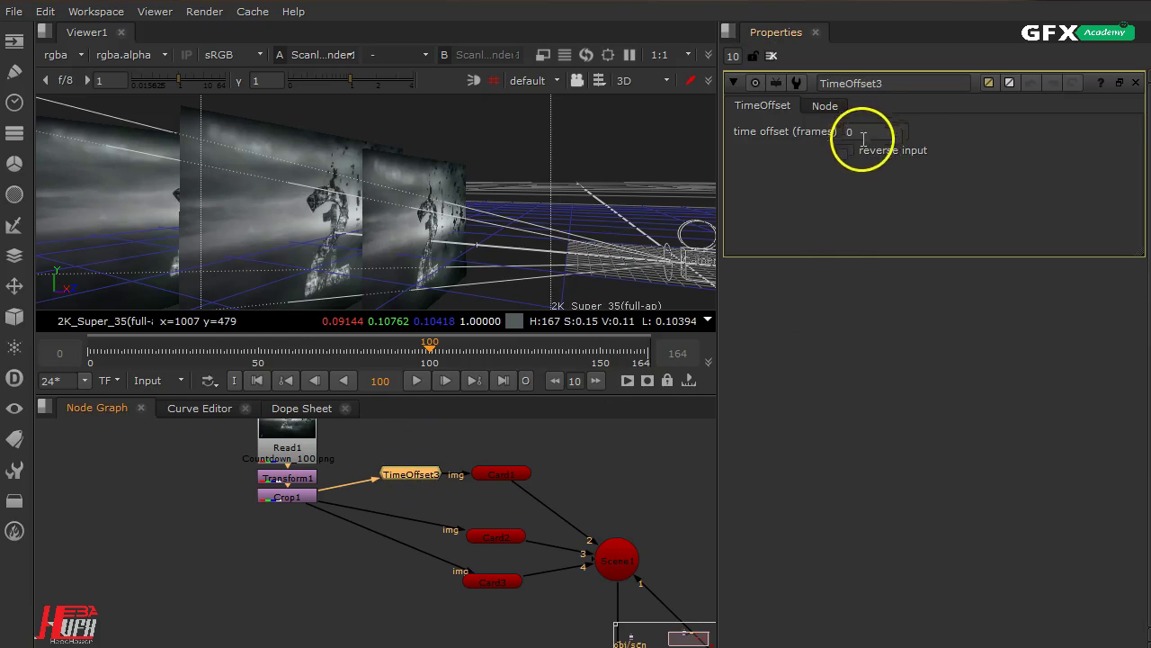
{"action": "left_click", "coordinate": [231, 343]}
{"action": "left_click", "coordinate": [169, 351]}
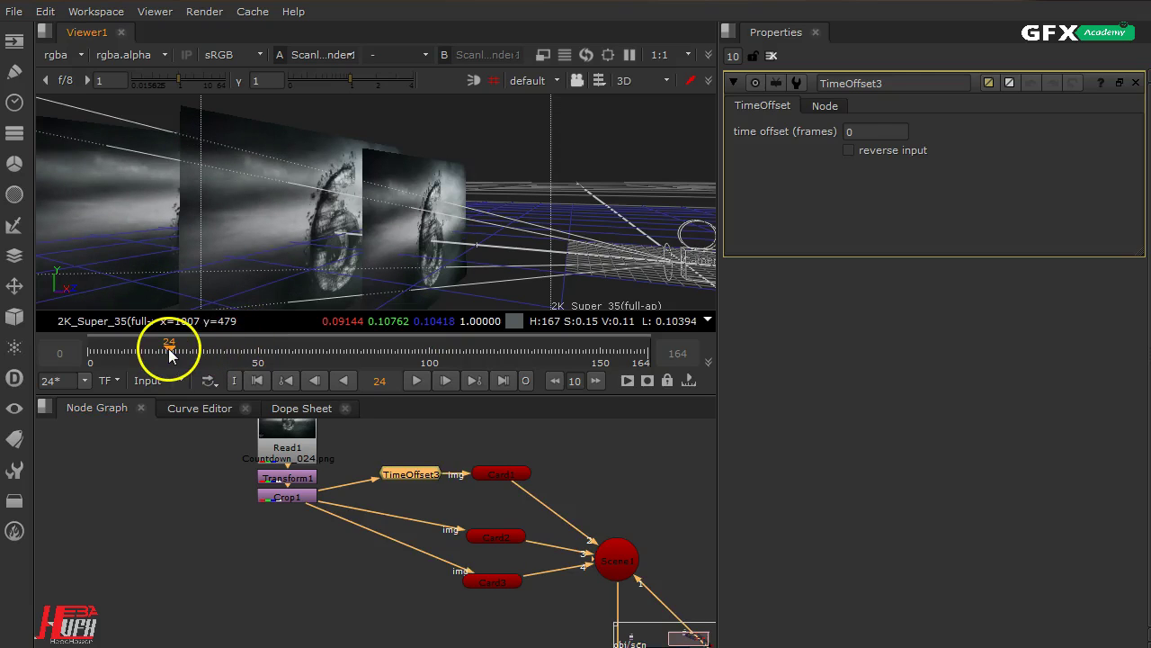
{"action": "left_click", "coordinate": [887, 131]}
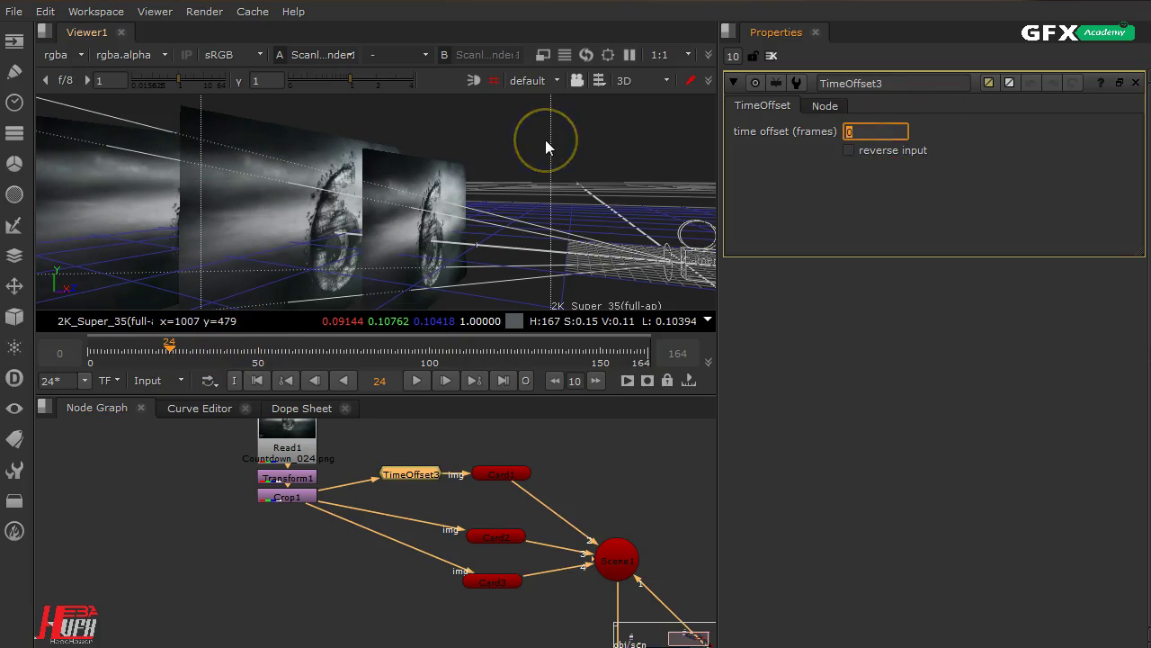
{"action": "key", "text": "Return"}
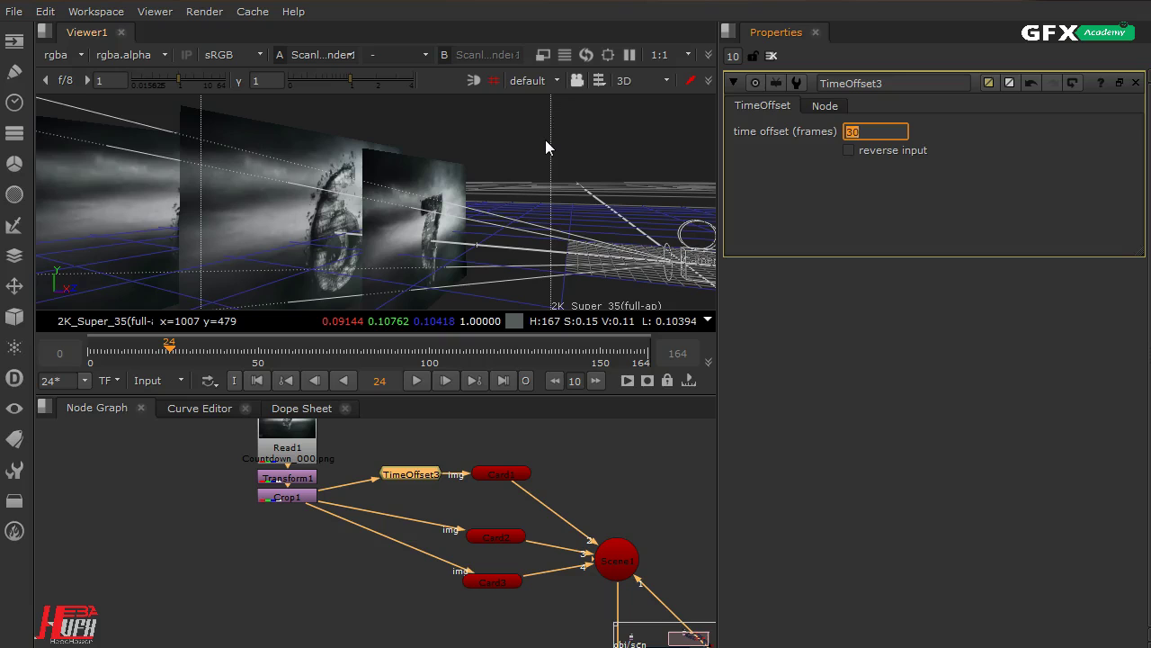
View the cards from the opposite side, play the sequence from the first frame and stop at frame 126.
{"action": "left_click_drag", "start_coordinate": [627, 257], "coordinate": [117, 348], "text": "ctrl"}
{"action": "left_click", "coordinate": [257, 381]}
{"action": "left_click", "coordinate": [417, 381]}
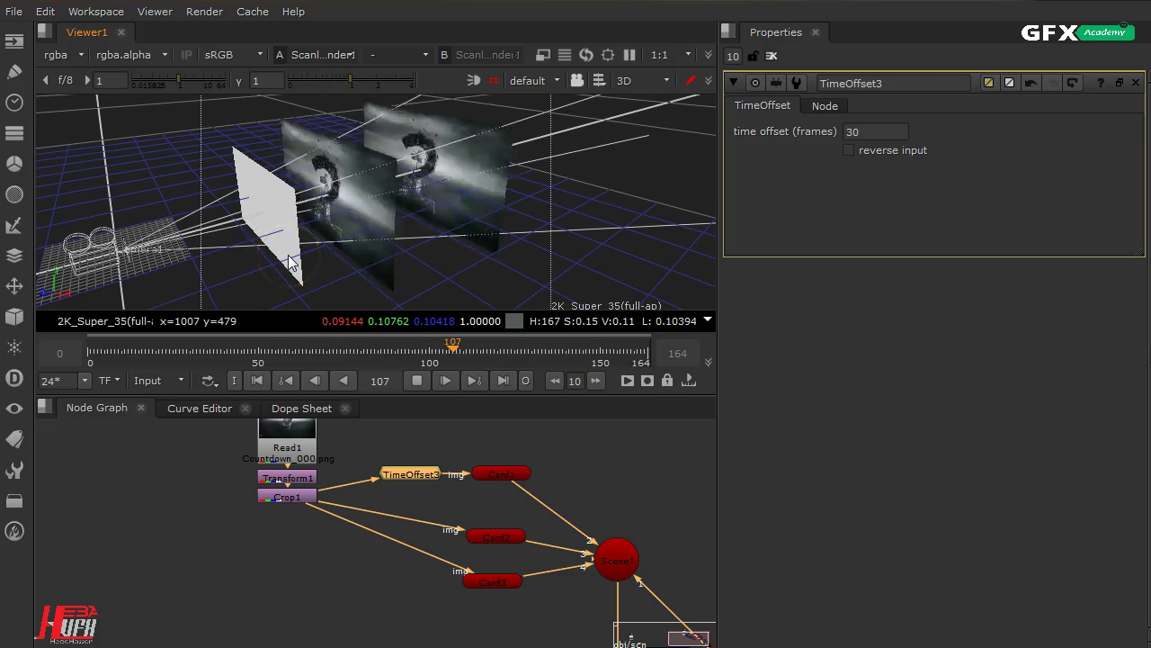
{"action": "left_click", "coordinate": [422, 380]}
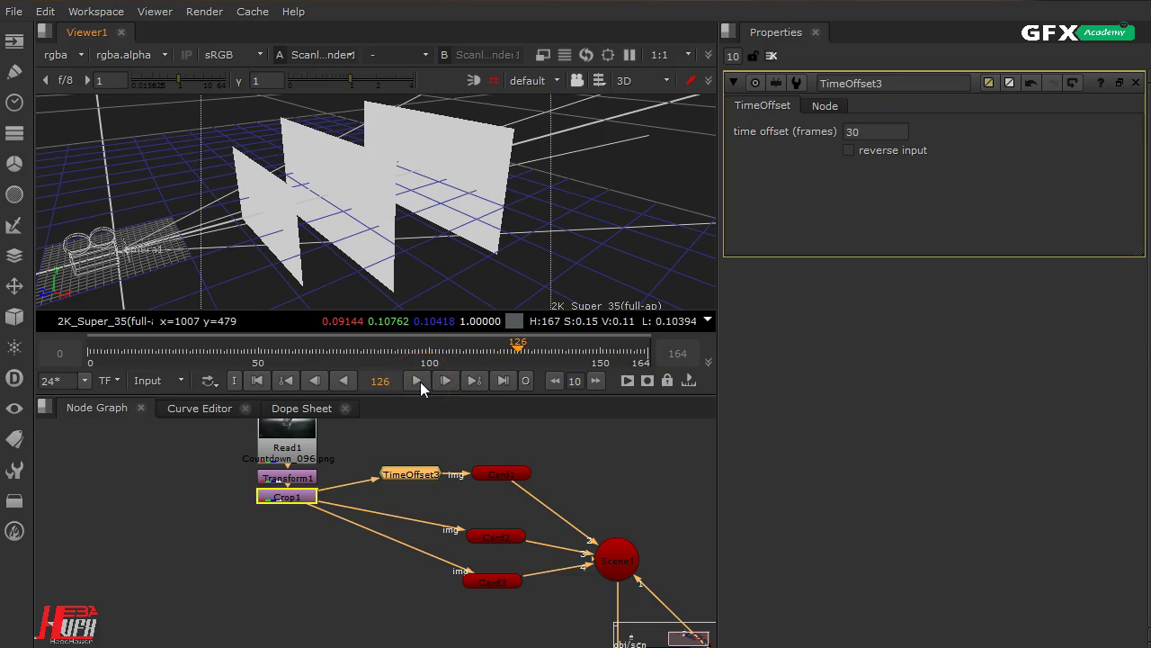
{"action": "left_click", "coordinate": [389, 382]}
Compare the offset Card1 with the other two cards from the side at frame 61 and from the first frame on.
{"action": "left_click_drag", "start_coordinate": [297, 290], "coordinate": [779, 180], "text": "ctrl"}
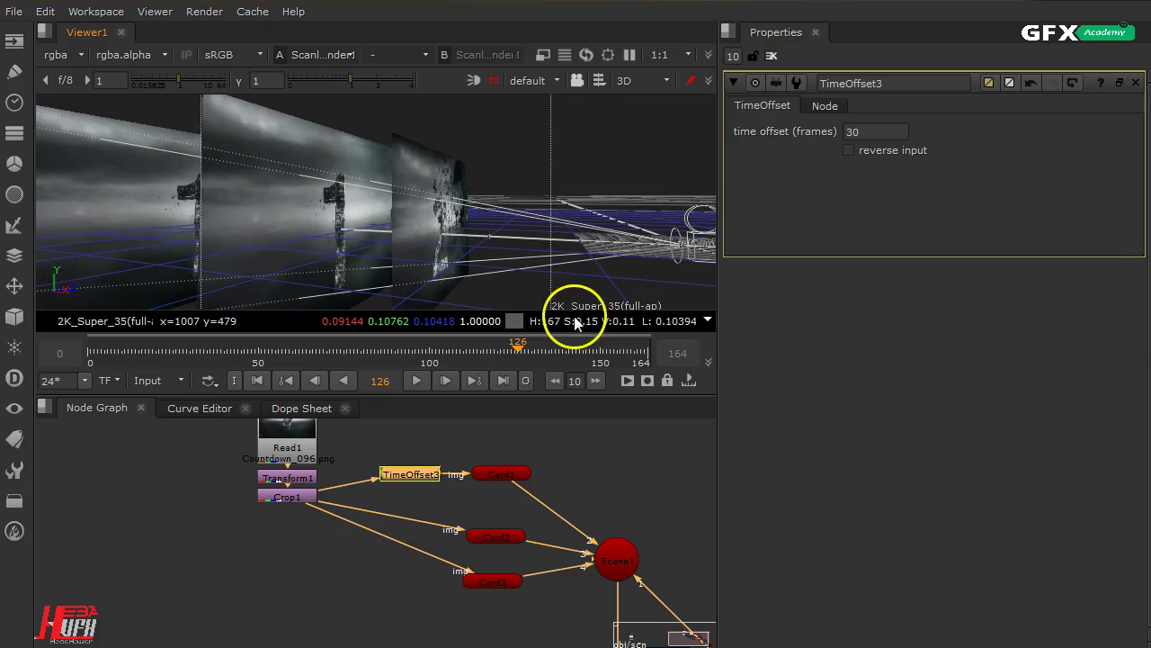
{"action": "left_click", "coordinate": [295, 361]}
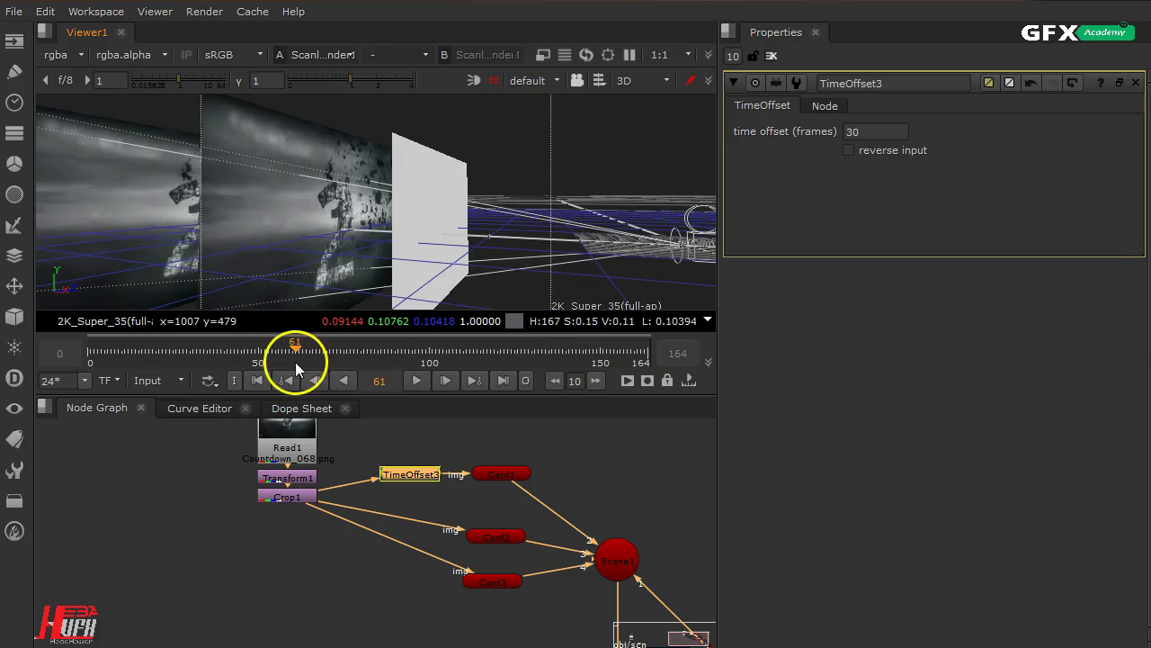
{"action": "left_click", "coordinate": [255, 383]}
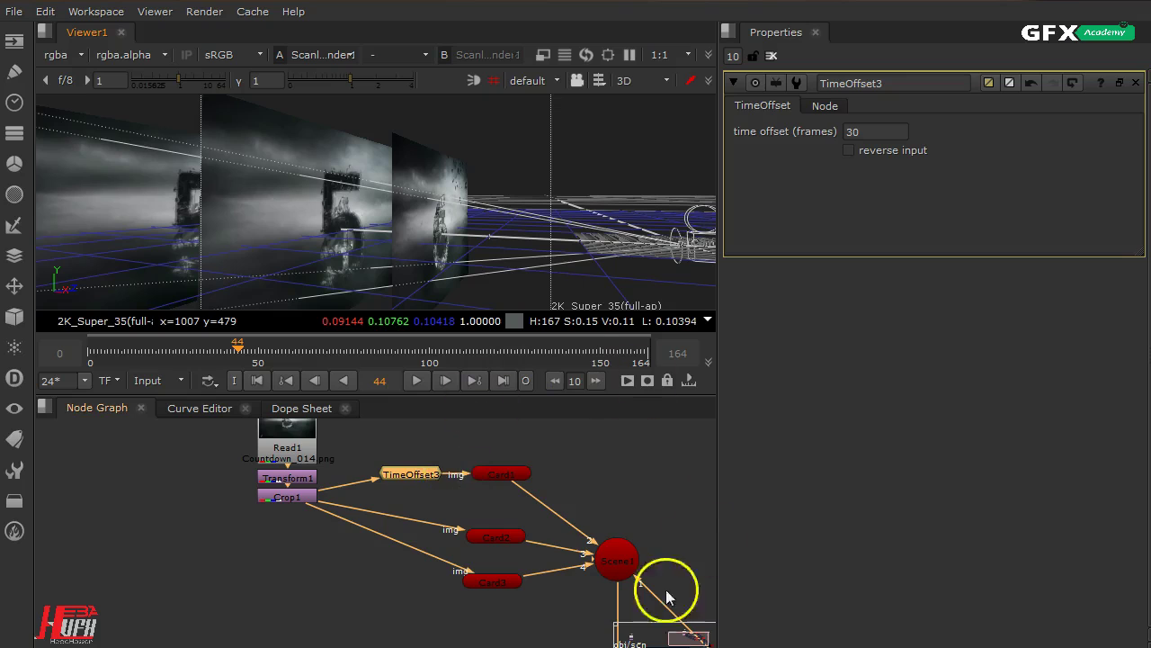
Detach TimeOffset3 from the connection between Crop1 and Card1 and move it down towards the render node.
{"action": "key", "text": "ctrl"}
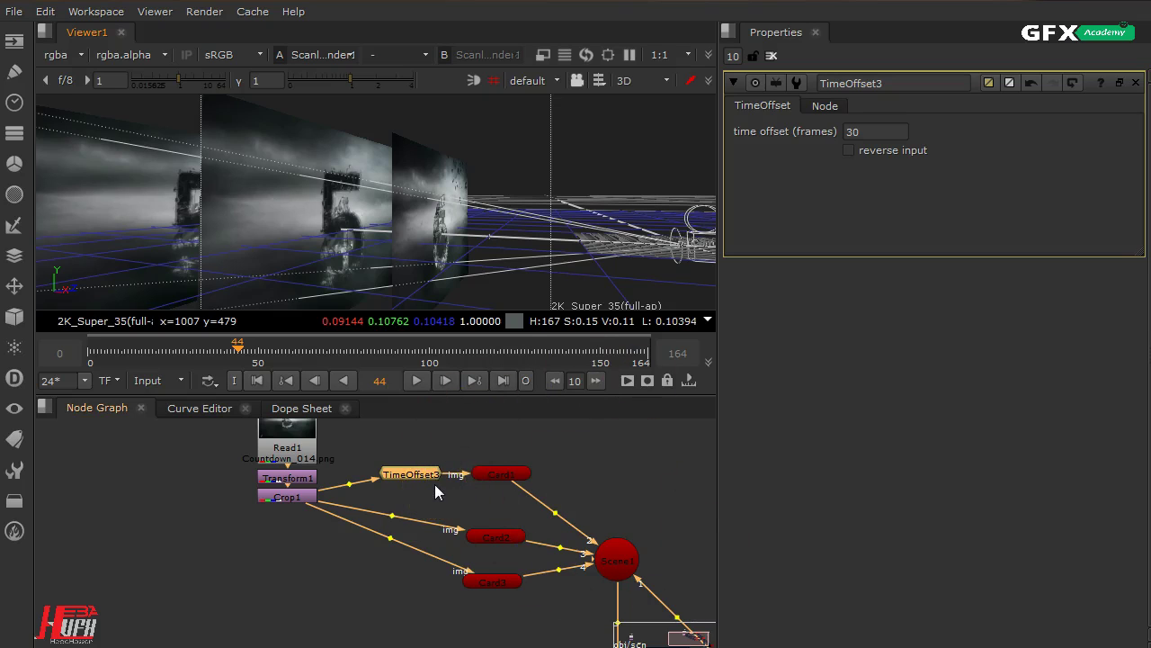
{"action": "left_click_drag", "start_coordinate": [435, 484], "coordinate": [428, 445]}
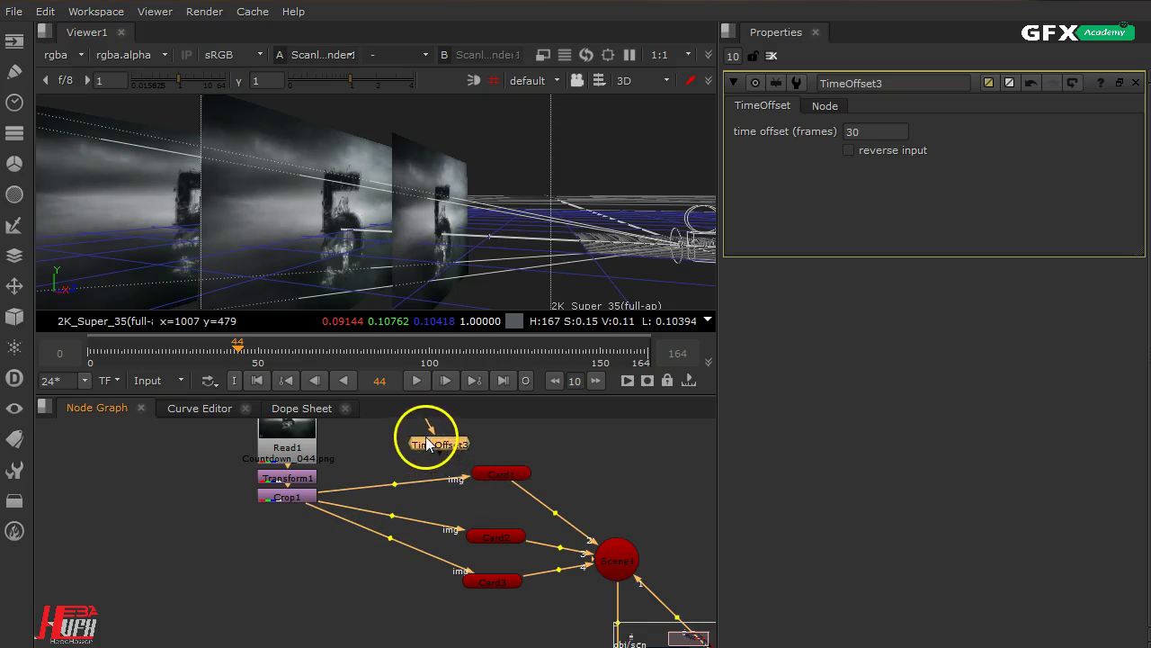
{"action": "scroll", "coordinate": [502, 558], "scroll_direction": "down", "scroll_amount": 2}
{"action": "left_click_drag", "start_coordinate": [458, 482], "coordinate": [386, 622]}
Insert TimeOffset3 directly after the ScanlineRender node and view its output.
{"action": "middle_click_drag", "start_coordinate": [520, 608], "coordinate": [373, 470]}
{"action": "left_click_drag", "start_coordinate": [265, 502], "coordinate": [580, 610]}
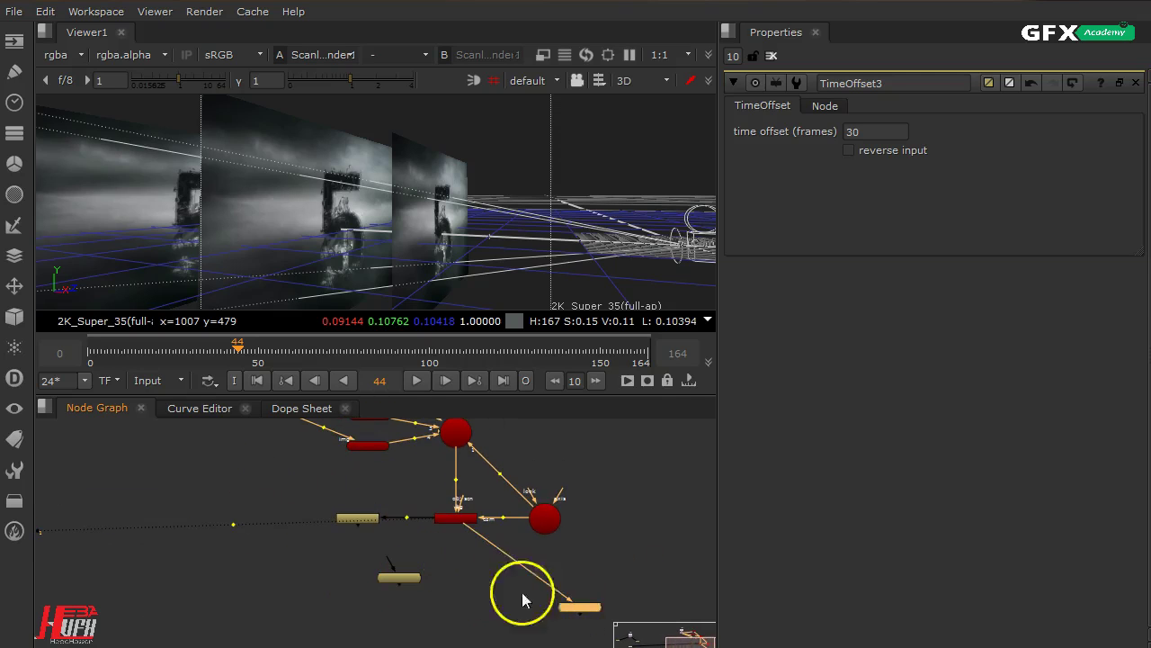
{"action": "left_click_drag", "start_coordinate": [409, 580], "coordinate": [459, 556]}
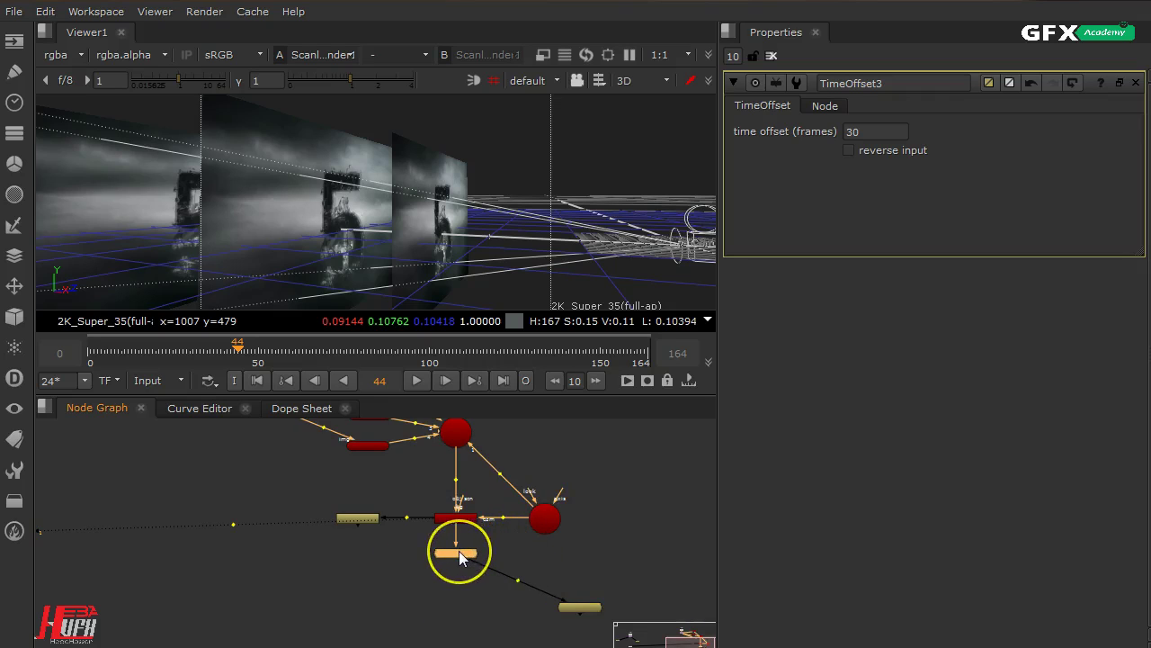
{"action": "key", "text": "1"}
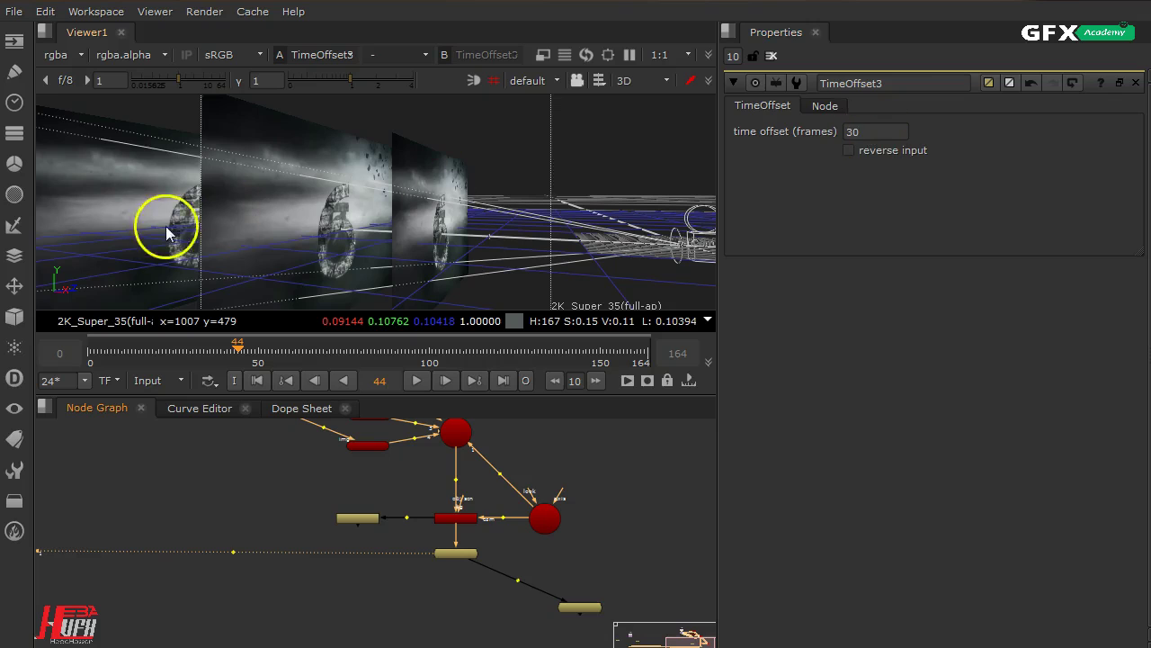
Check the offset of all cards up to frame 58, enable reverse input on TimeOffset3 and check again at frame 64.
{"action": "left_click", "coordinate": [897, 133]}
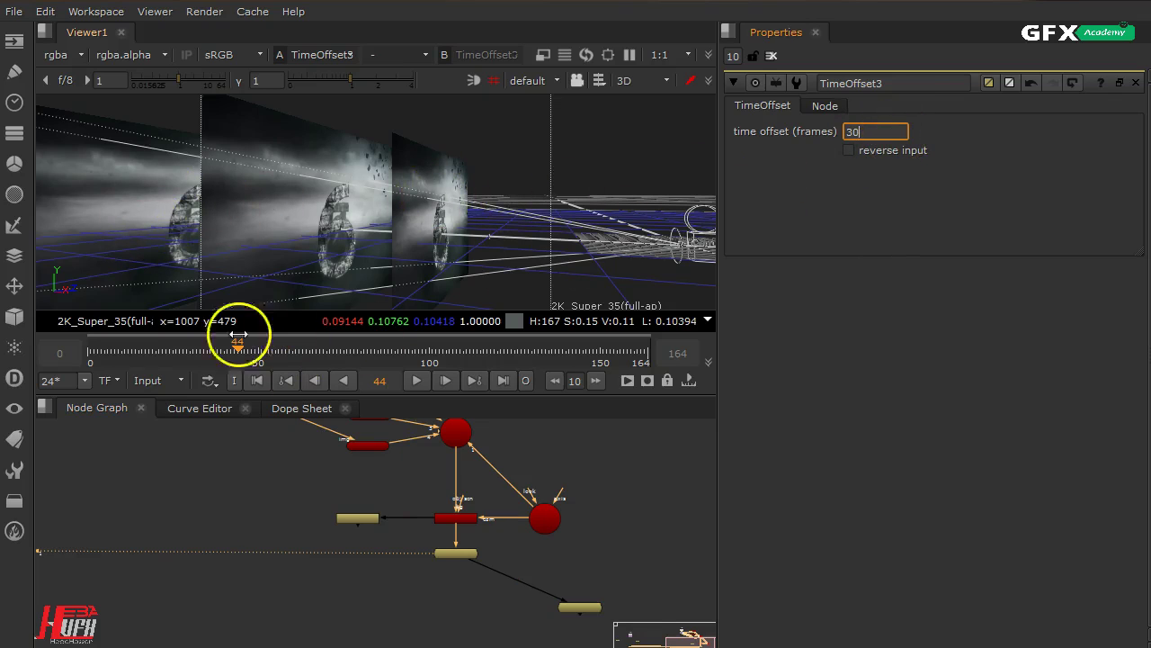
{"action": "left_click", "coordinate": [172, 361]}
{"action": "left_click_drag", "start_coordinate": [173, 356], "coordinate": [286, 357]}
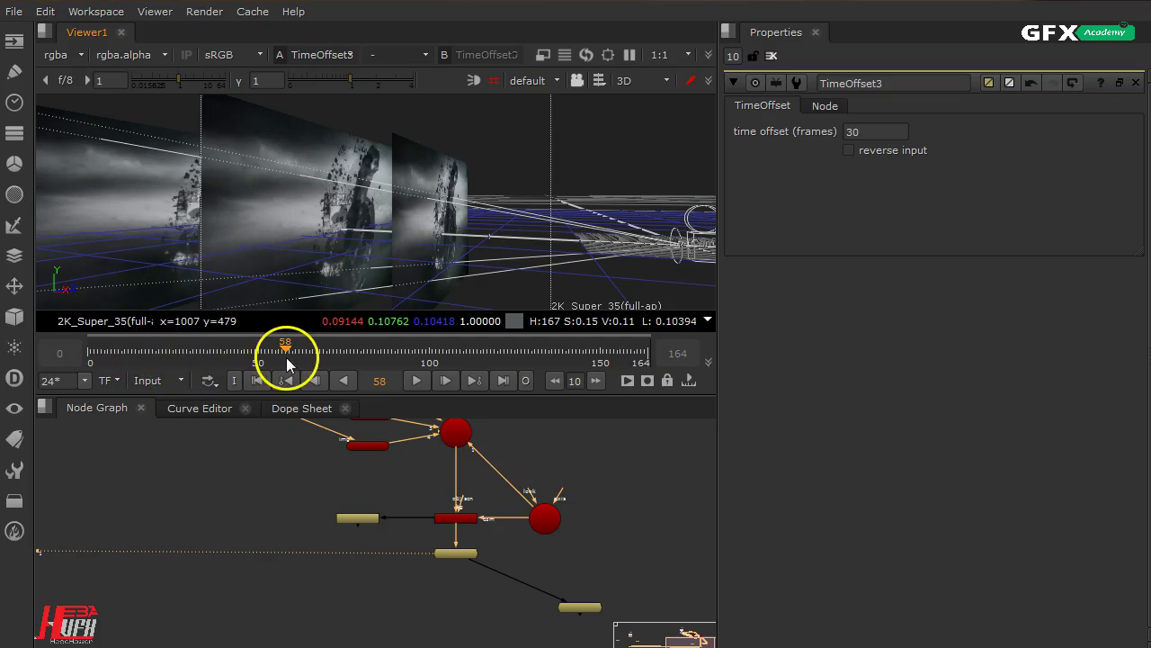
{"action": "left_click", "coordinate": [889, 153]}
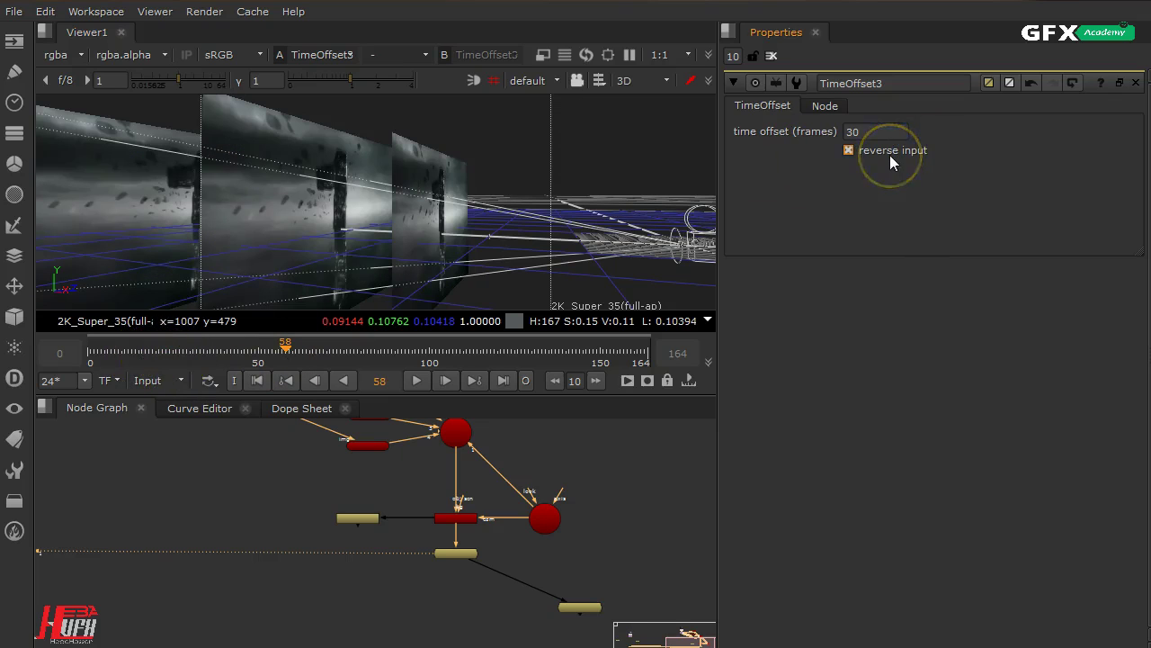
{"action": "left_click_drag", "start_coordinate": [284, 350], "coordinate": [307, 357]}
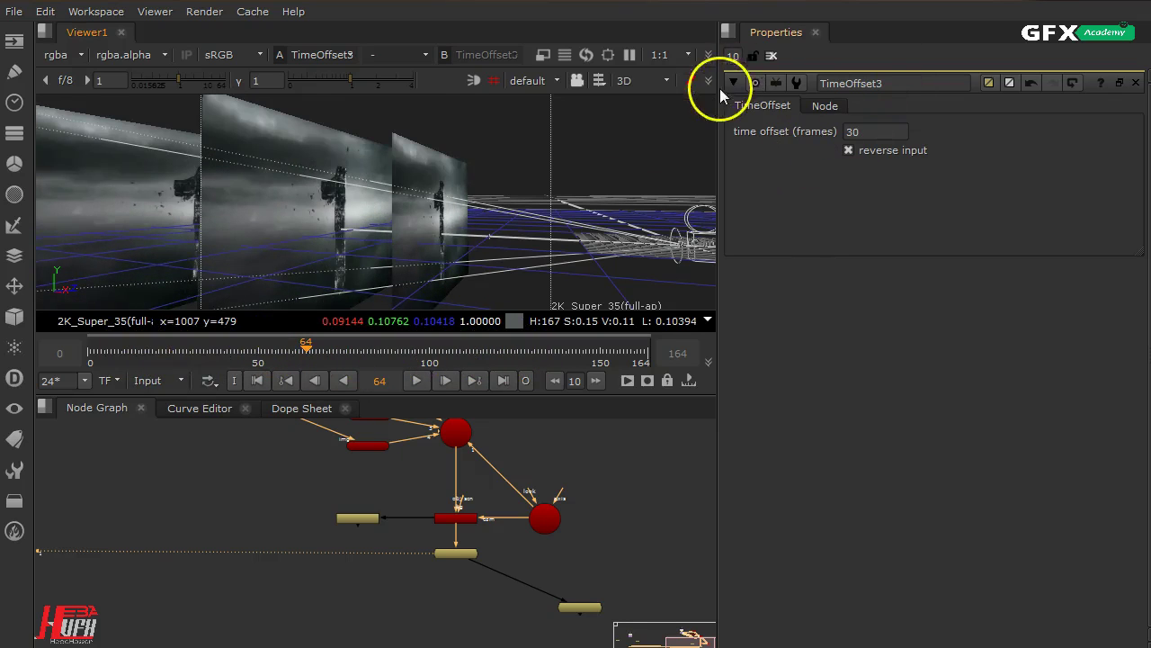
Toggle TimeOffset3 off and on to compare the cards with and without it at frame 64.
{"action": "left_click", "coordinate": [456, 556]}
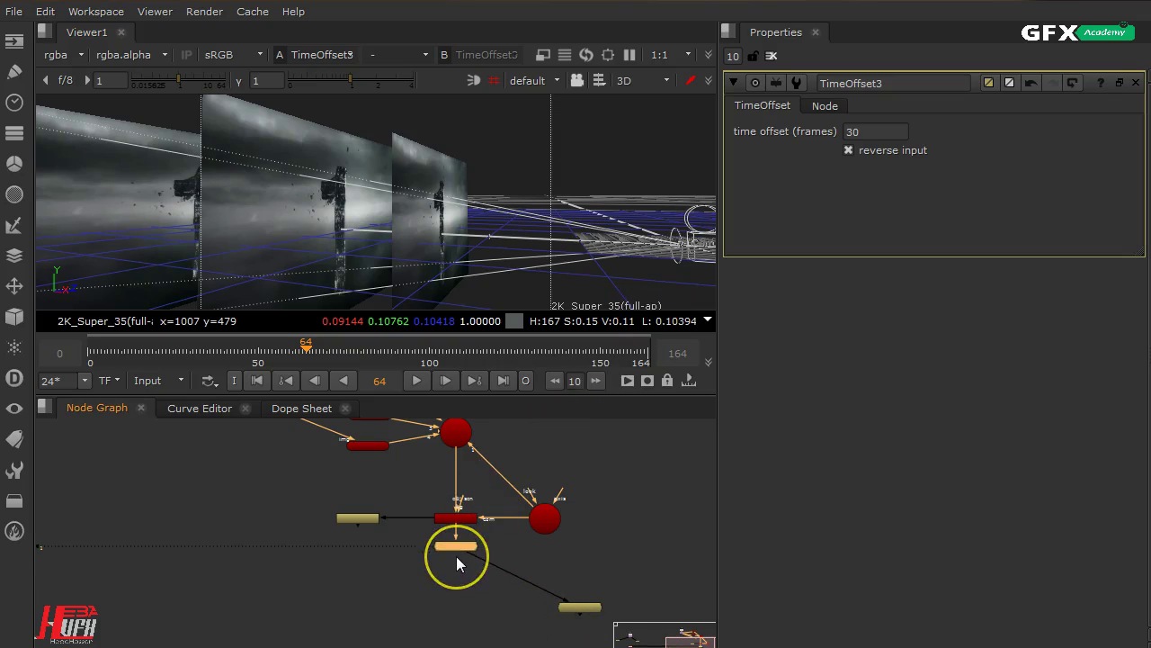
{"action": "key", "text": "d"}
{"action": "key", "text": "d"}
{"action": "key", "text": "d"}
{"action": "key", "text": "d"}
{"action": "left_click", "coordinate": [256, 213]}
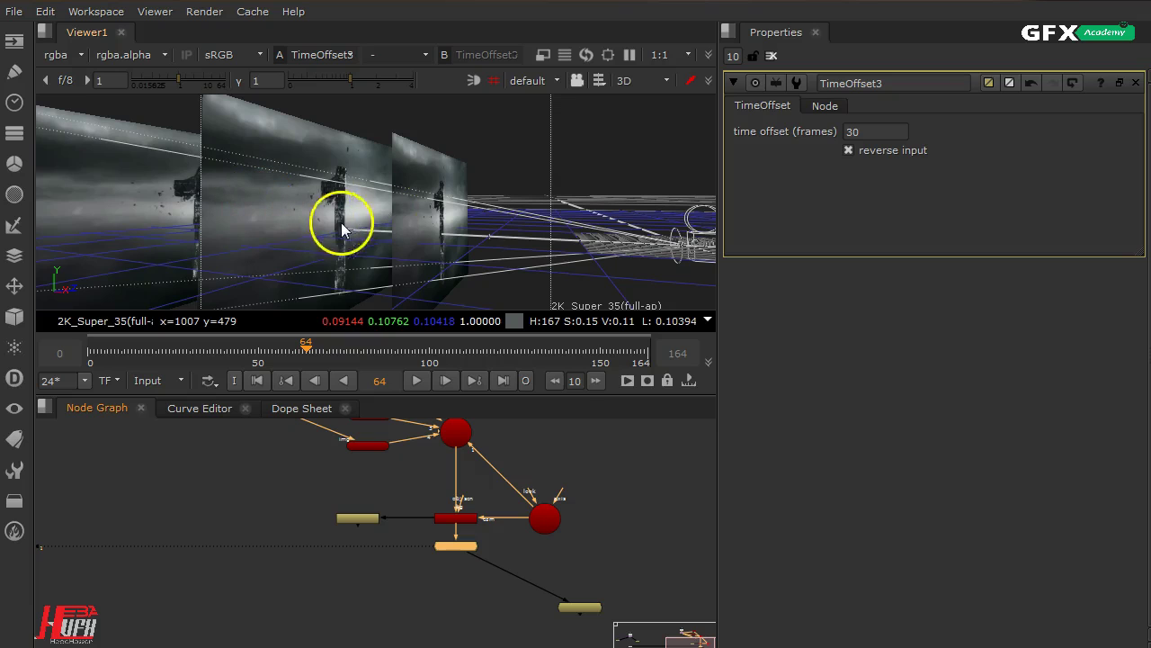
Enlarge the viewer area and show all three cards from the front, slightly from above.
{"action": "right_click_drag", "start_coordinate": [390, 234], "coordinate": [356, 300], "text": "alt"}
{"action": "left_click_drag", "start_coordinate": [384, 396], "coordinate": [387, 552]}
{"action": "right_click_drag", "start_coordinate": [449, 356], "coordinate": [449, 356], "text": "alt"}
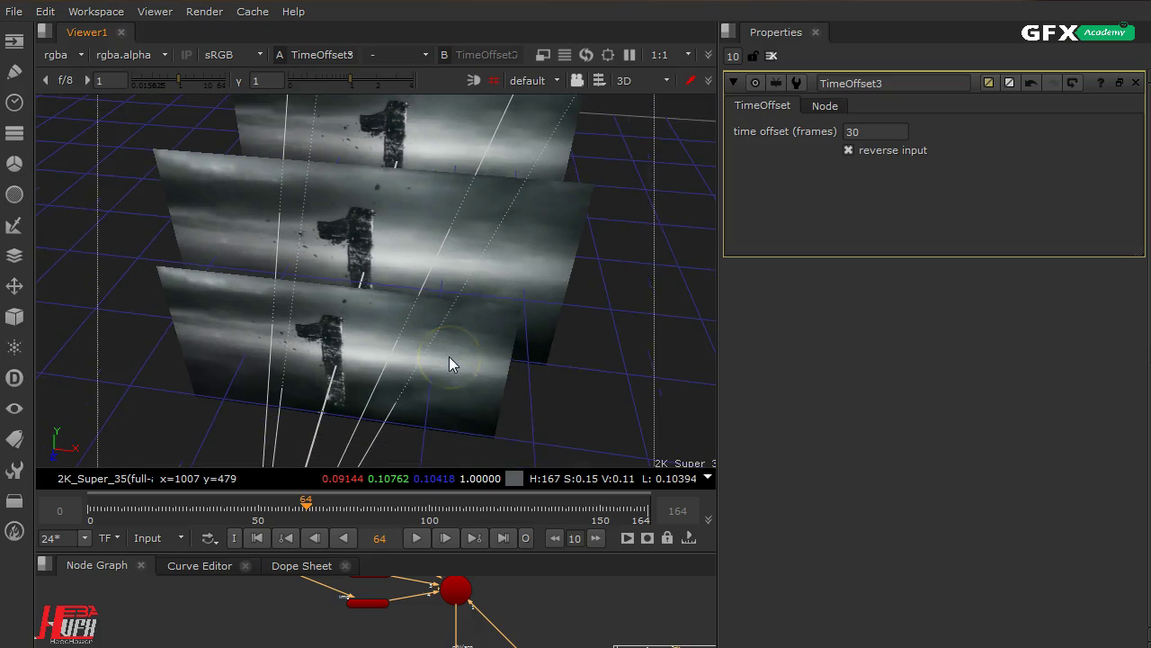
Move TimeOffset3 aside in the node graph to free the space below the ScanlineRender node.
{"action": "middle_click_drag", "start_coordinate": [527, 591], "coordinate": [519, 534]}
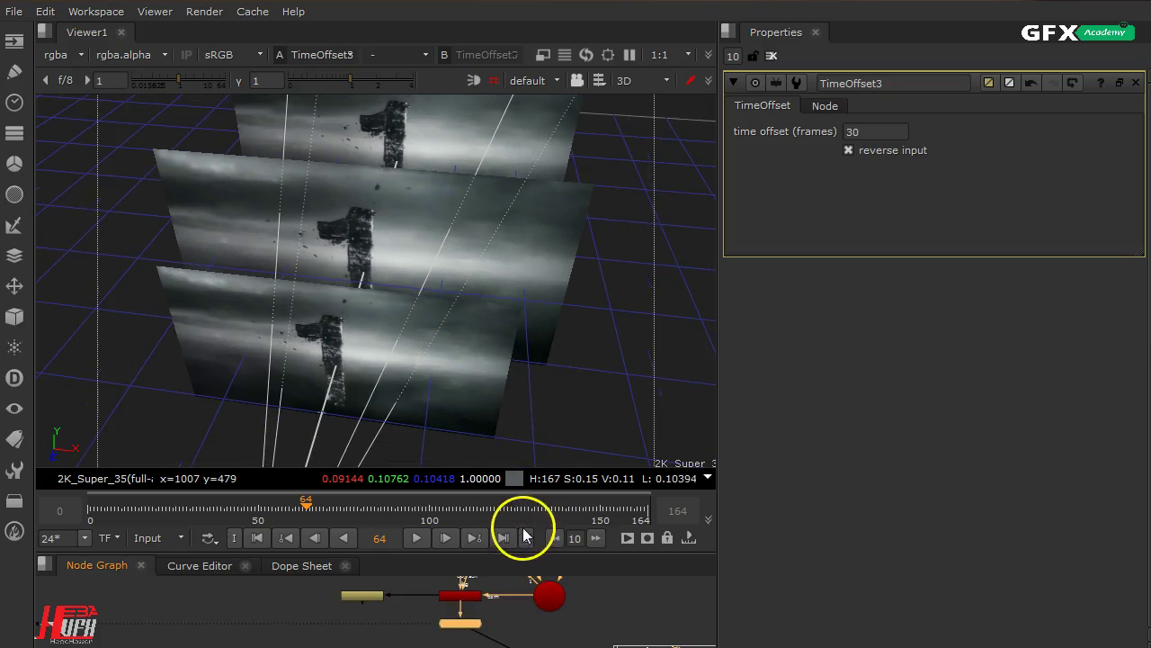
{"action": "left_click", "coordinate": [467, 631]}
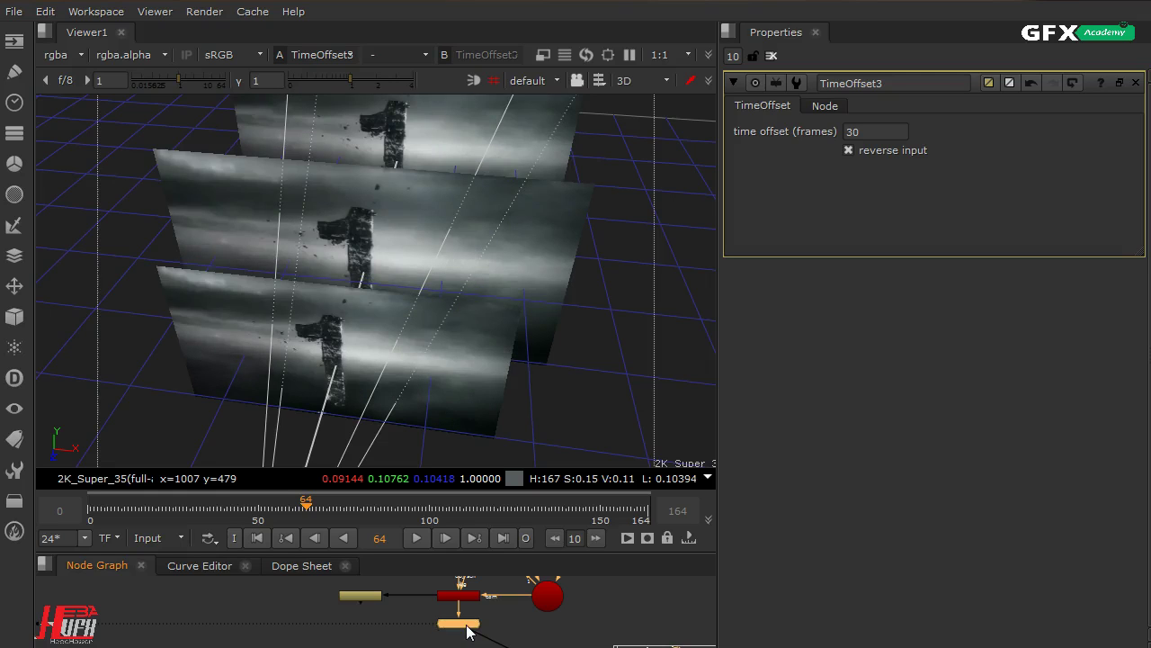
{"action": "scroll", "coordinate": [467, 631], "scroll_direction": "up", "scroll_amount": 4}
{"action": "left_click_drag", "start_coordinate": [467, 632], "coordinate": [529, 637]}
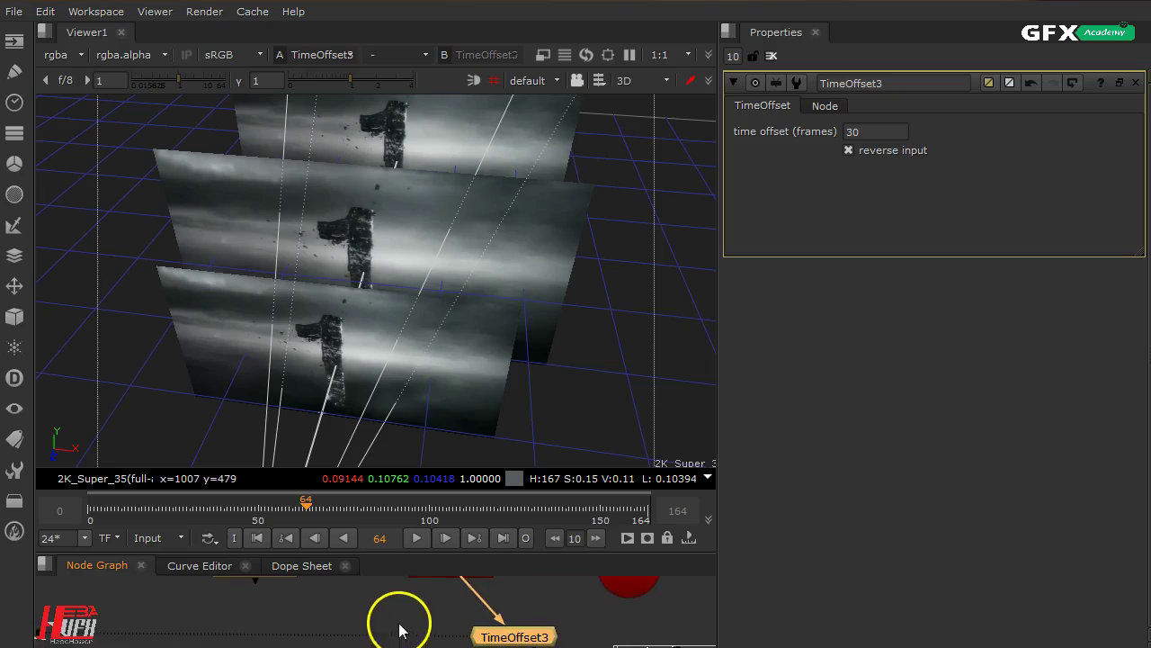
Add a TimeClip node, connect it to the ScanlineRender node and view its output.
{"action": "middle_click_drag", "start_coordinate": [406, 606], "coordinate": [409, 620]}
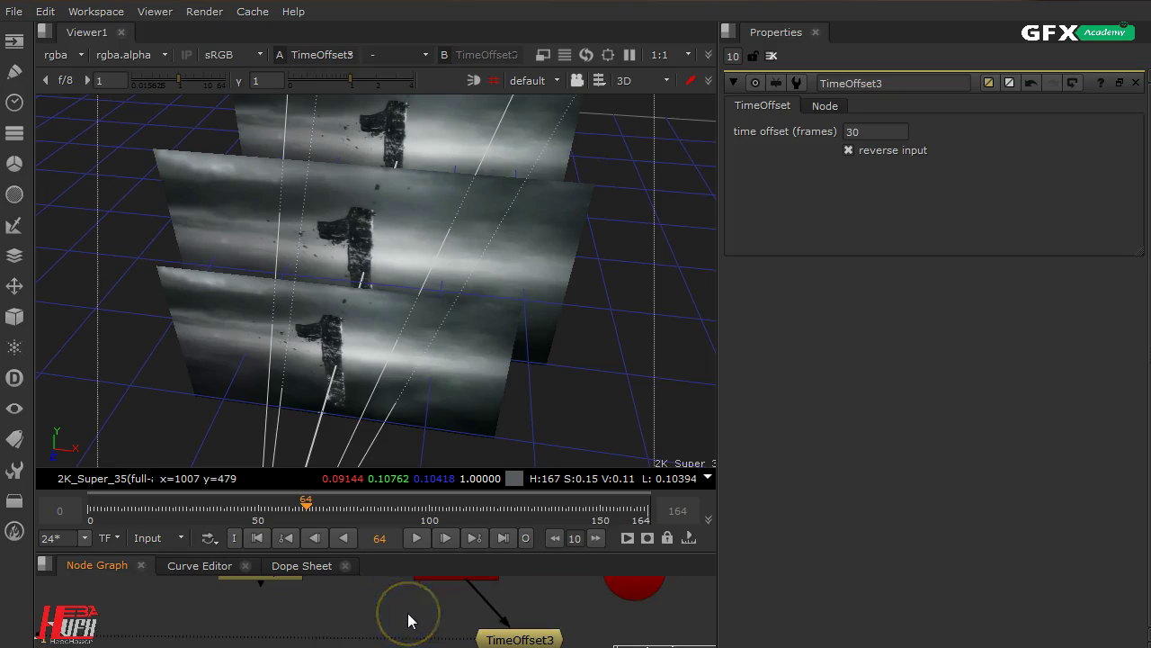
{"action": "key", "text": "Tab"}
{"action": "type", "text": "t"}
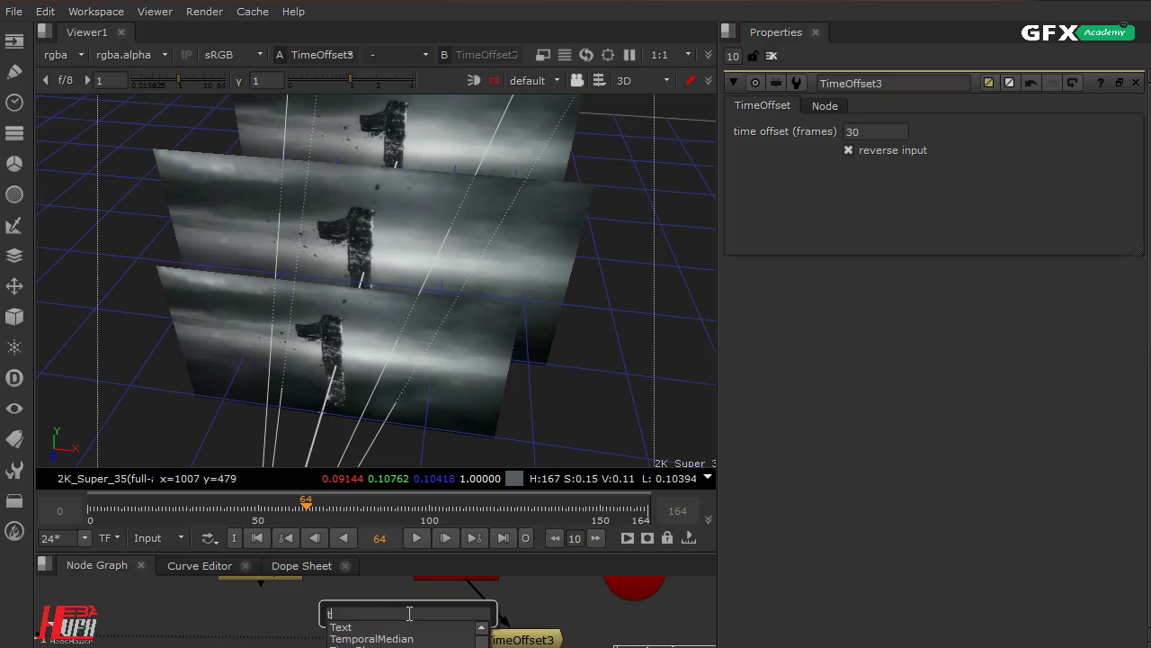
{"action": "type", "text": "imed"}
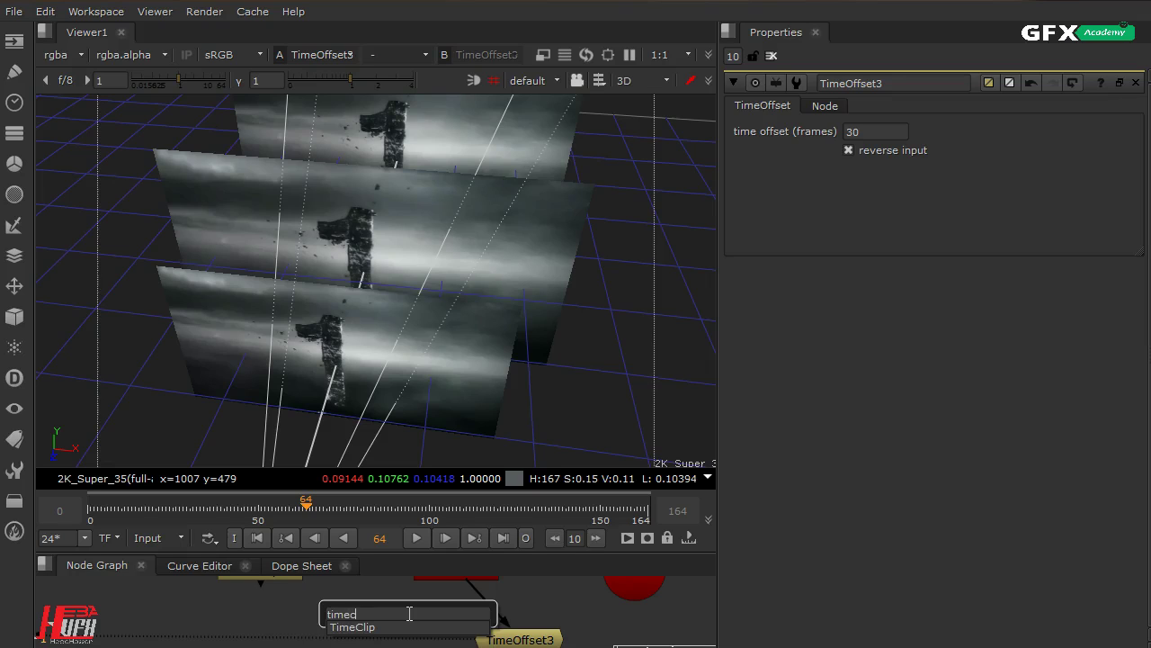
{"action": "key", "text": "Return"}
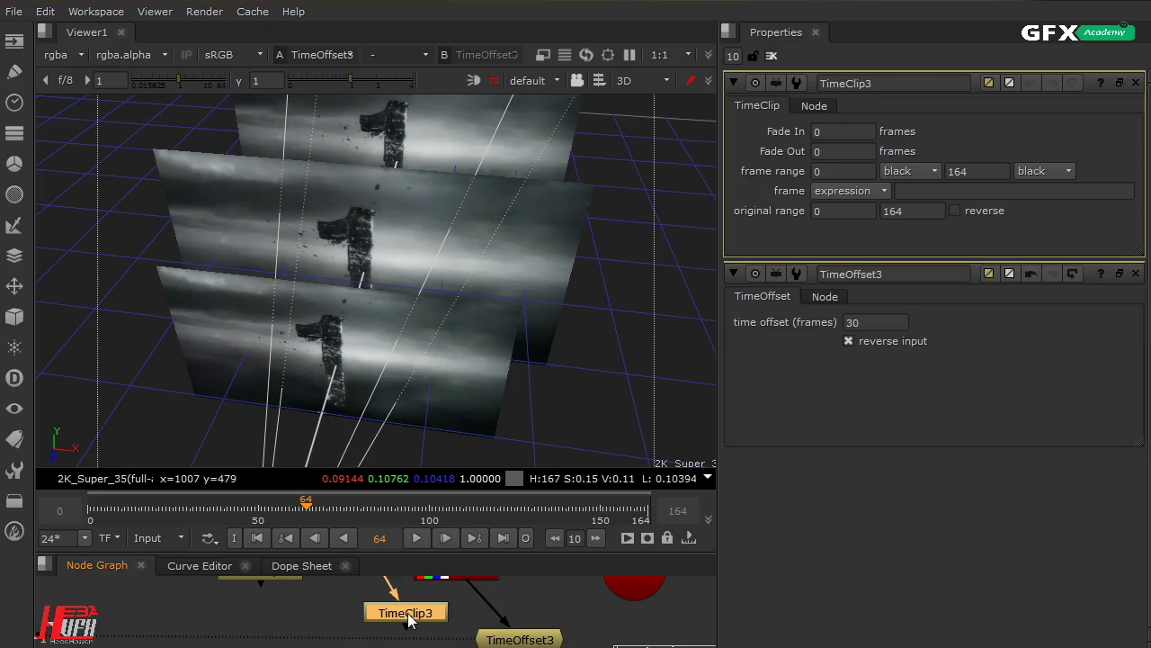
{"action": "left_click_drag", "start_coordinate": [410, 620], "coordinate": [454, 580]}
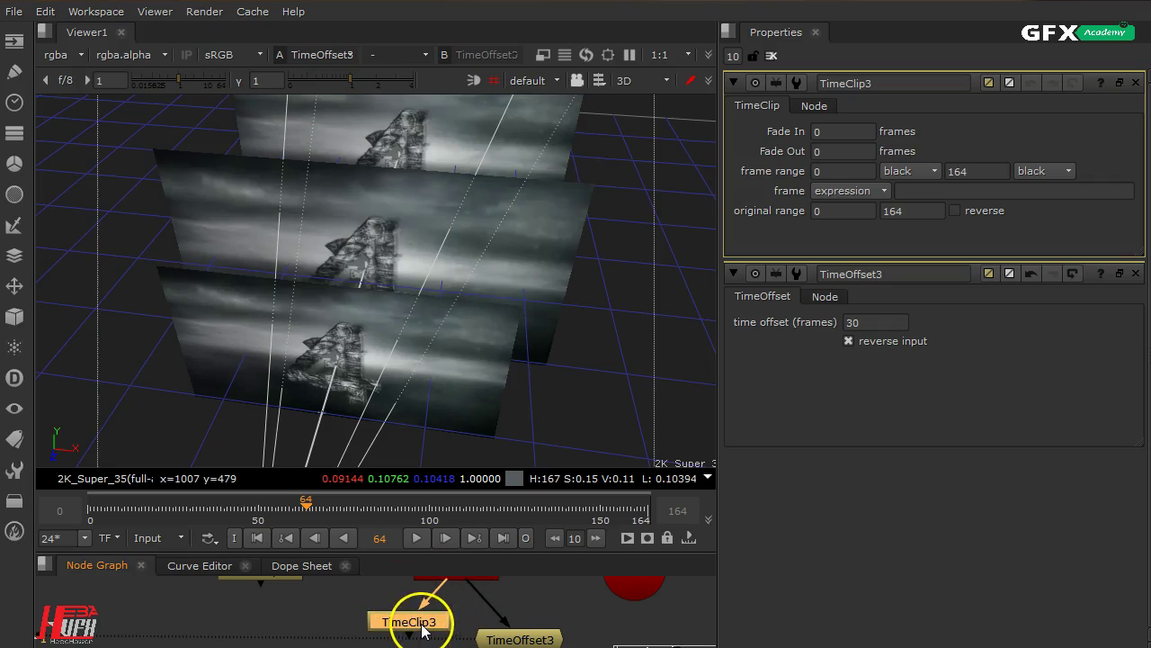
{"action": "key", "text": "1"}
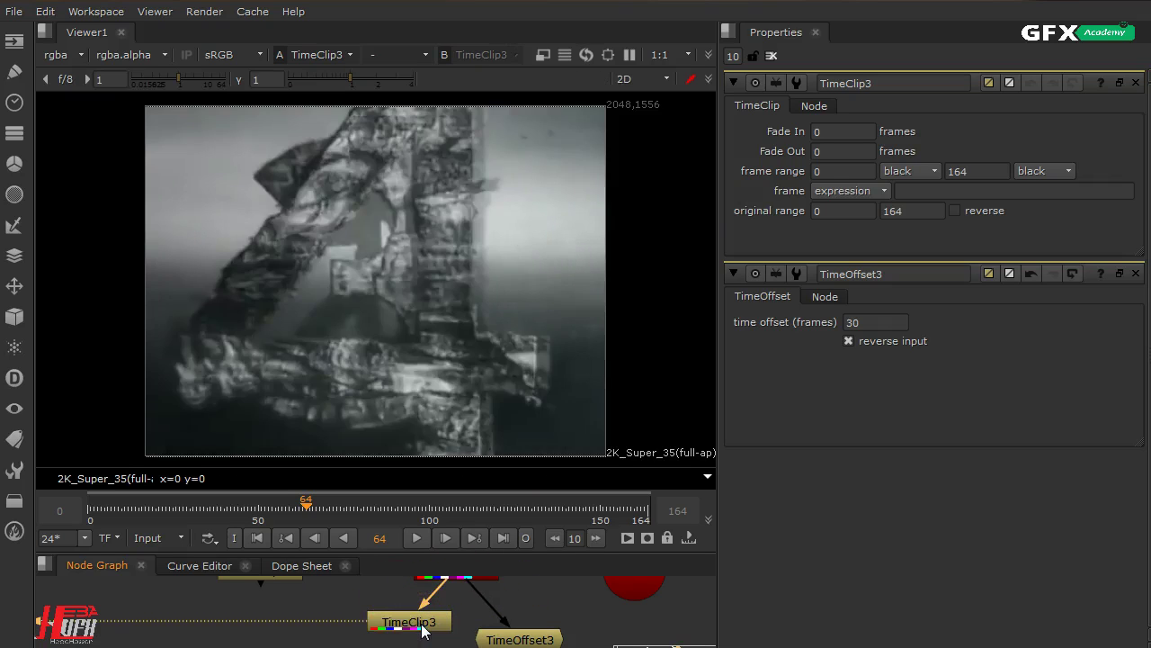
Return the viewer to the 3D scene and leave only TimeClip3's properties open.
{"action": "left_click_drag", "start_coordinate": [422, 630], "coordinate": [420, 634]}
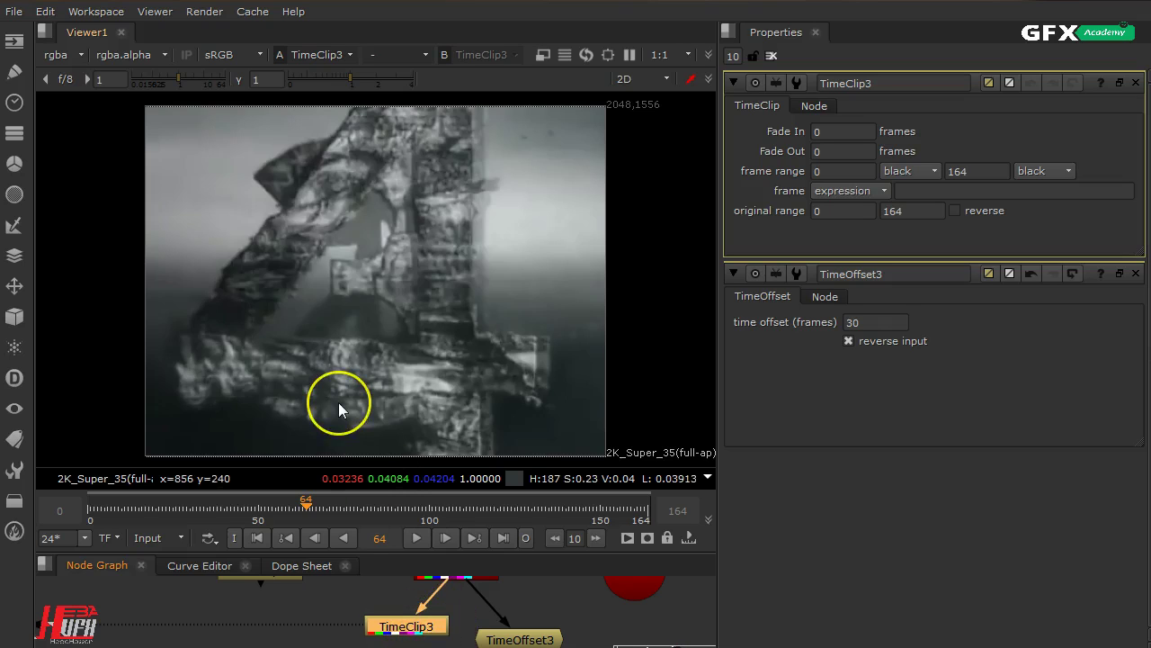
{"action": "key", "text": "Tab"}
{"action": "left_click", "coordinate": [416, 630]}
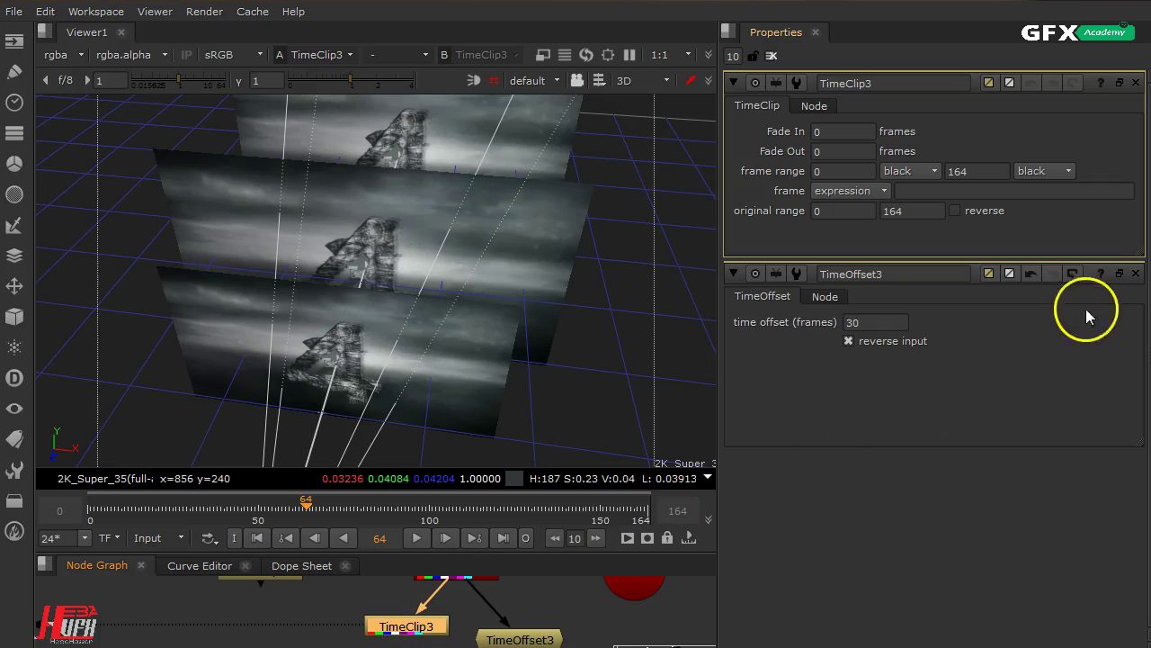
{"action": "left_click", "coordinate": [1135, 273]}
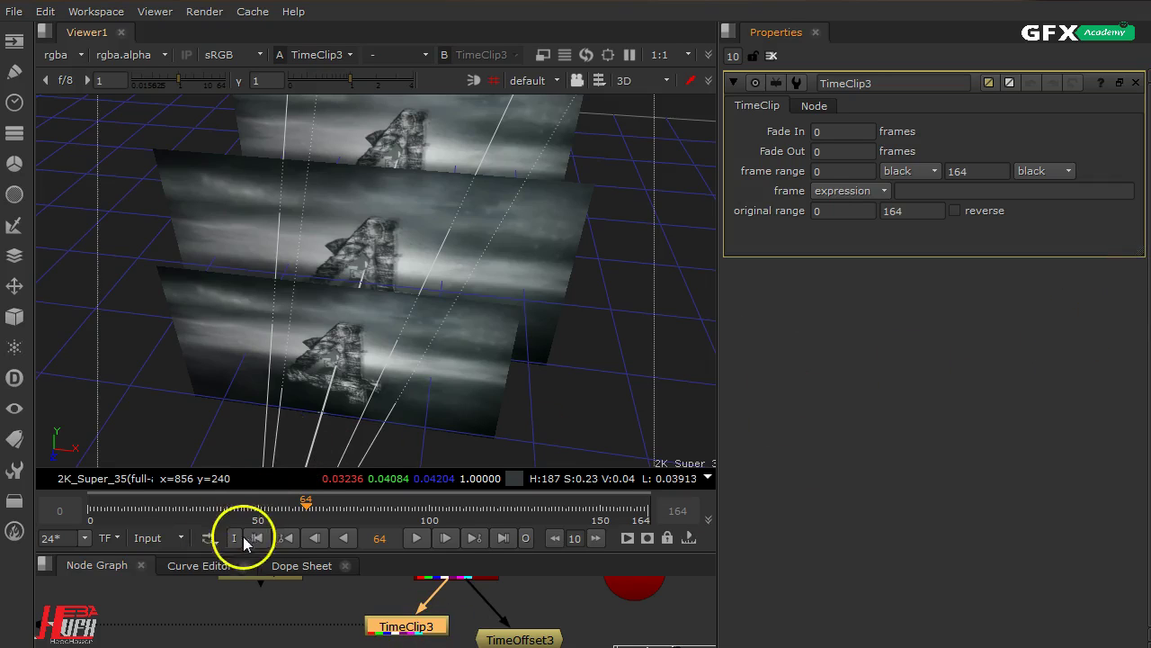
At frame 20, switch TimeClip3's frame mode from expression to offset with a value of 50.
{"action": "left_click", "coordinate": [155, 522]}
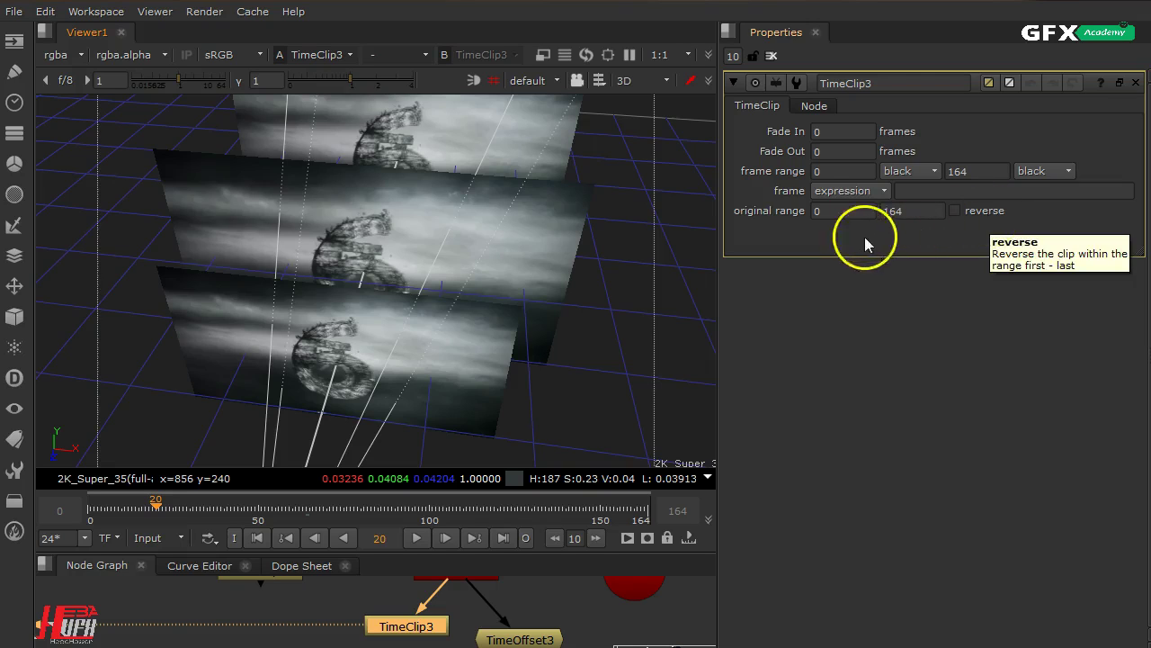
{"action": "left_click", "coordinate": [853, 191]}
{"action": "left_click", "coordinate": [861, 232]}
{"action": "left_click", "coordinate": [912, 192]}
{"action": "type", "text": "5"}
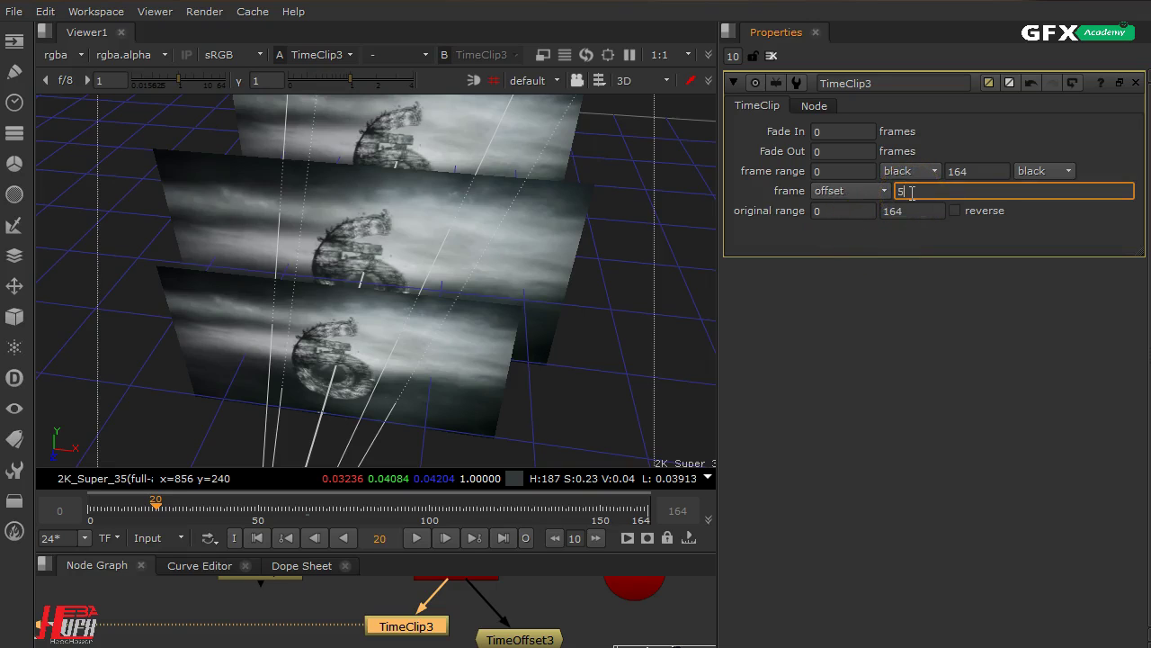
{"action": "type", "text": "0"}
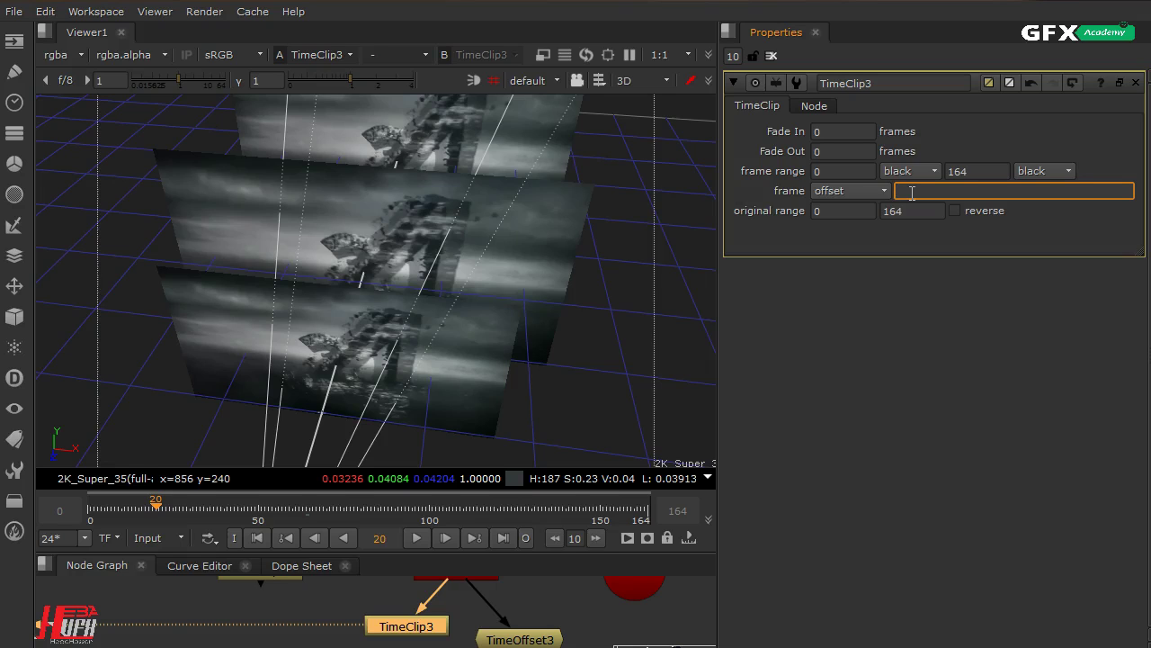
Change TimeClip3's frame offset to 30 and scrub the sequence, stopping at frame 43.
{"action": "type", "text": "0"}
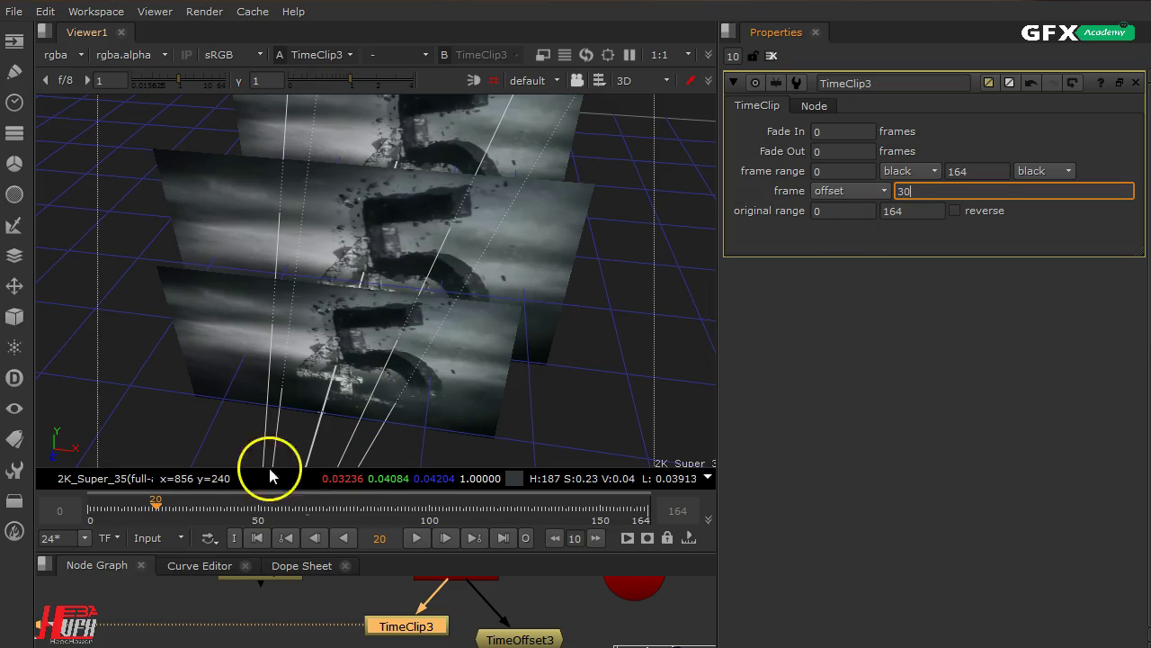
{"action": "left_click", "coordinate": [236, 511]}
{"action": "left_click_drag", "start_coordinate": [454, 519], "coordinate": [234, 515]}
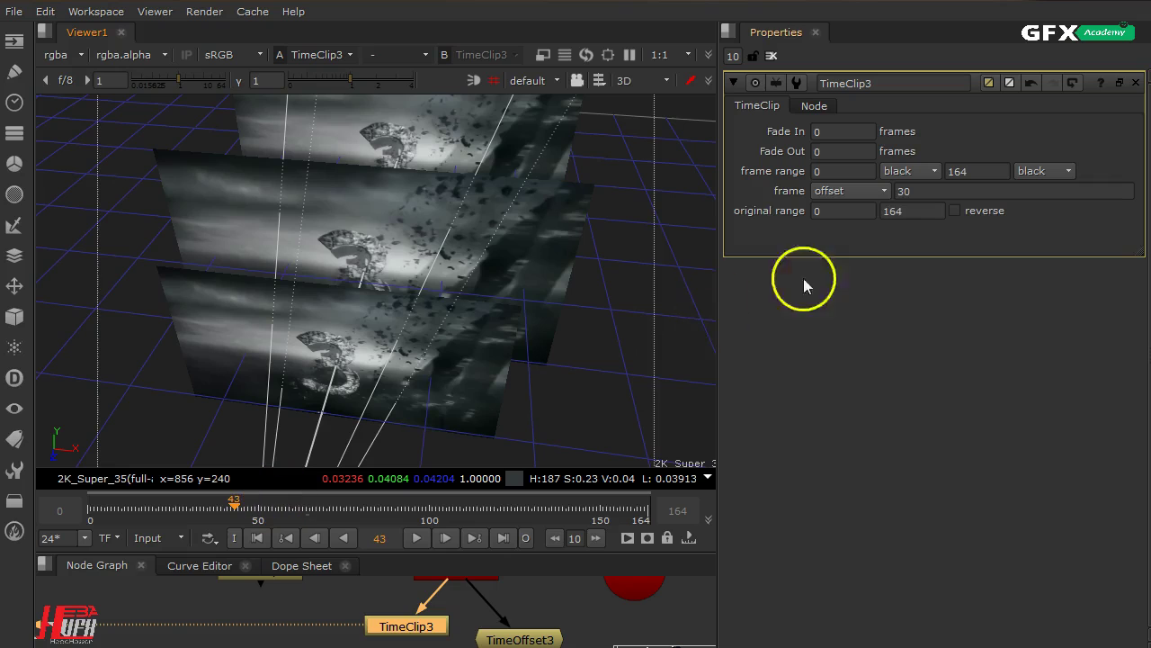
Enable reverse on TimeClip3 and check the cards up to frame 58 and at frame 13.
{"action": "left_click", "coordinate": [956, 212]}
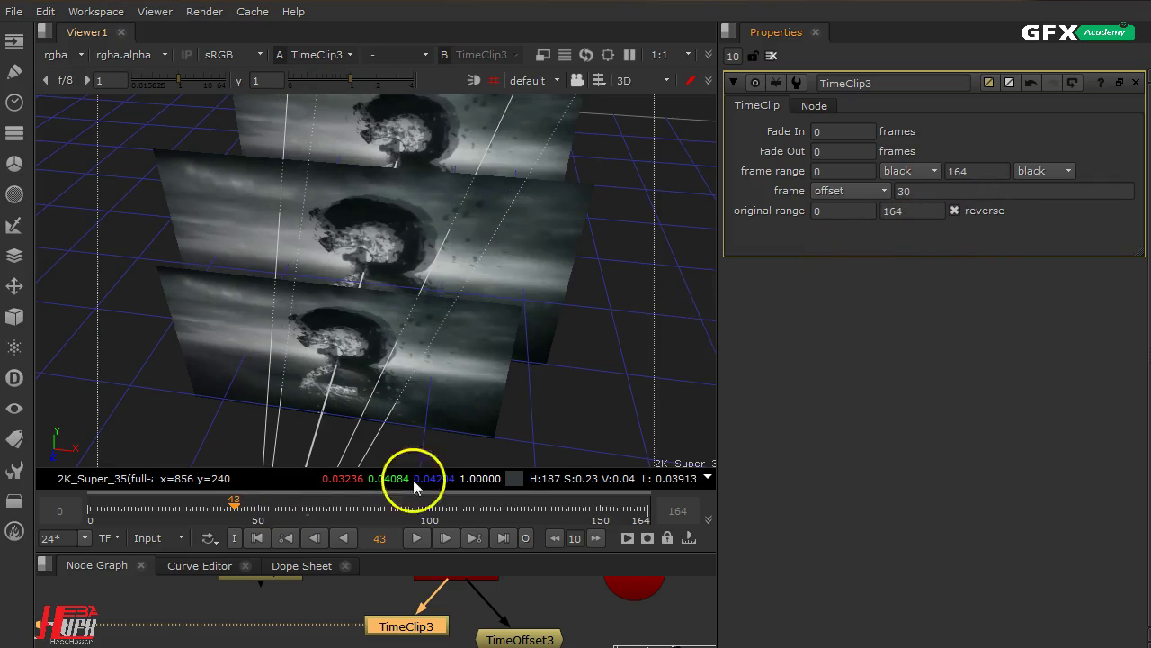
{"action": "left_click_drag", "start_coordinate": [231, 503], "coordinate": [286, 515]}
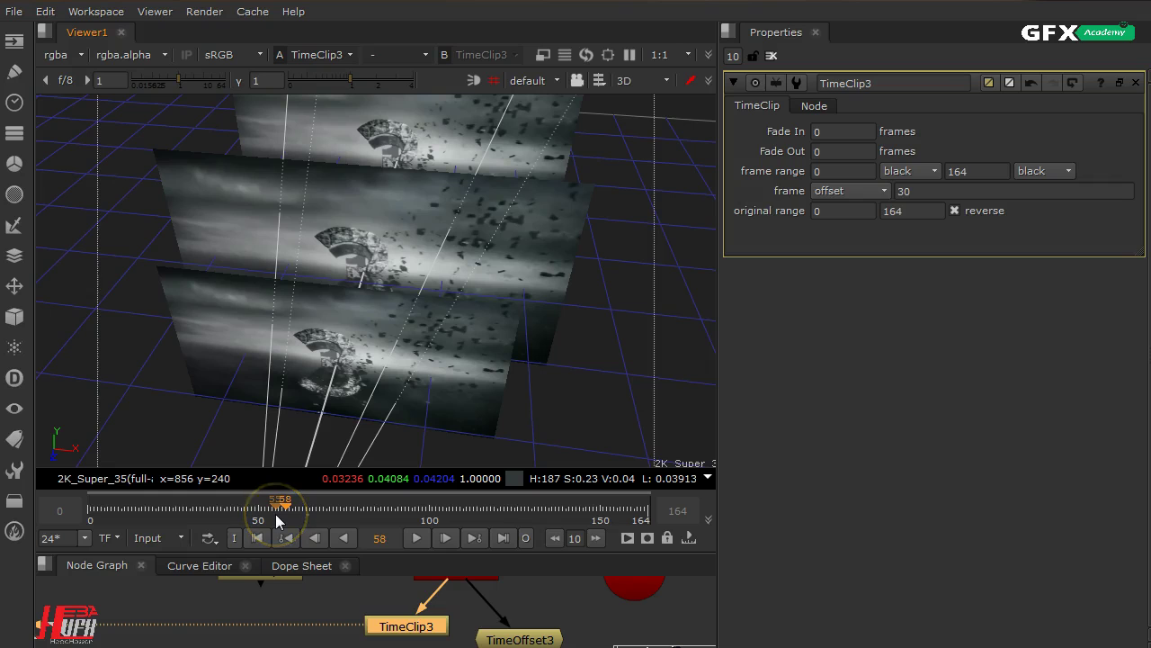
{"action": "left_click", "coordinate": [132, 511]}
Set TimeClip3's Fade In to 10 frames and check the opening frames, stopping at frame 10.
{"action": "left_click", "coordinate": [832, 133]}
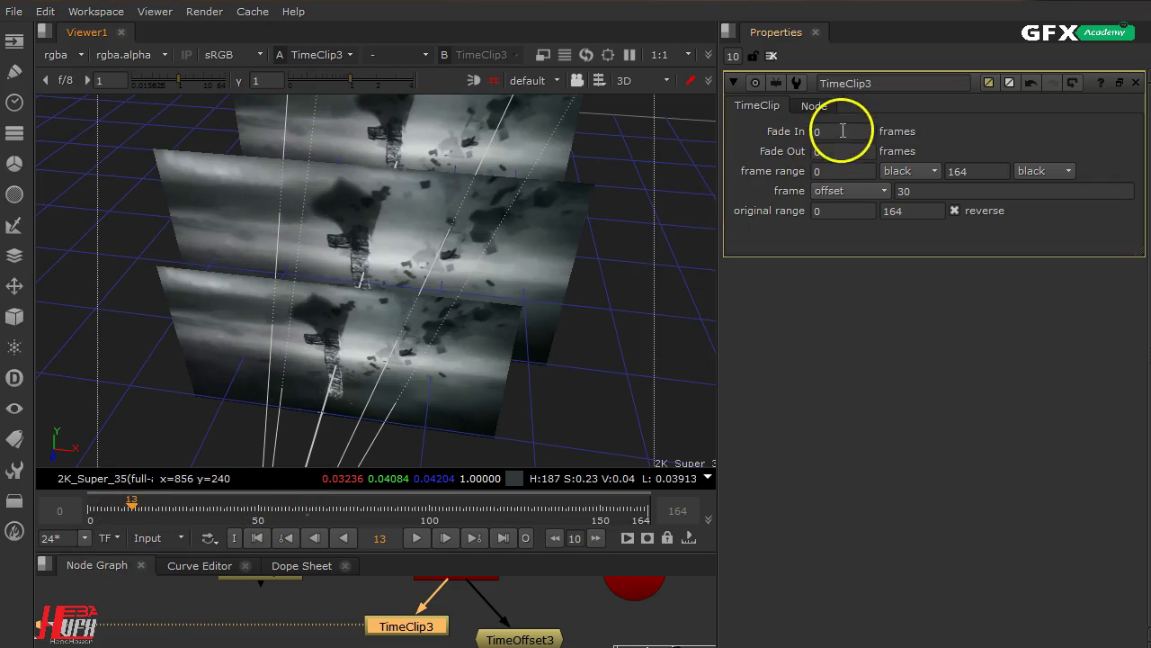
{"action": "type", "text": "10"}
{"action": "key", "text": "Return"}
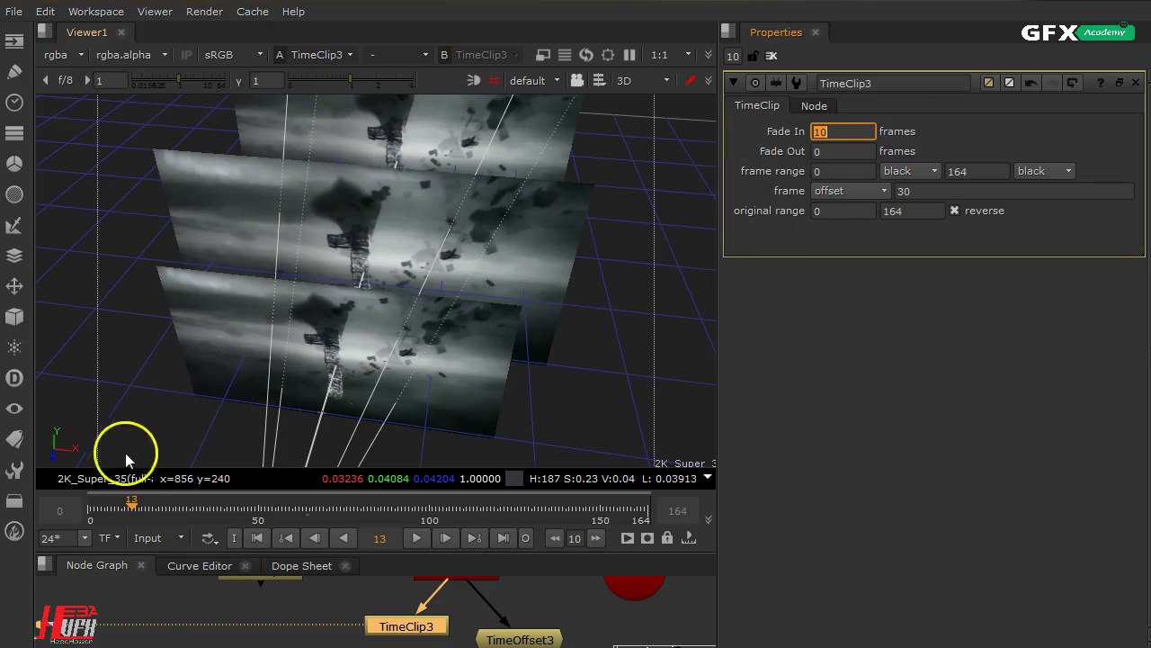
{"action": "left_click", "coordinate": [113, 511]}
{"action": "mouse_move", "coordinate": [113, 511]}
{"action": "left_mouse_down"}
{"action": "mouse_move", "coordinate": [56, 527]}
{"action": "mouse_move", "coordinate": [85, 504]}
{"action": "mouse_move", "coordinate": [123, 531]}
{"action": "left_mouse_up"}
Set TimeClip3's Fade In to 60 frames.
{"action": "left_click", "coordinate": [846, 132]}
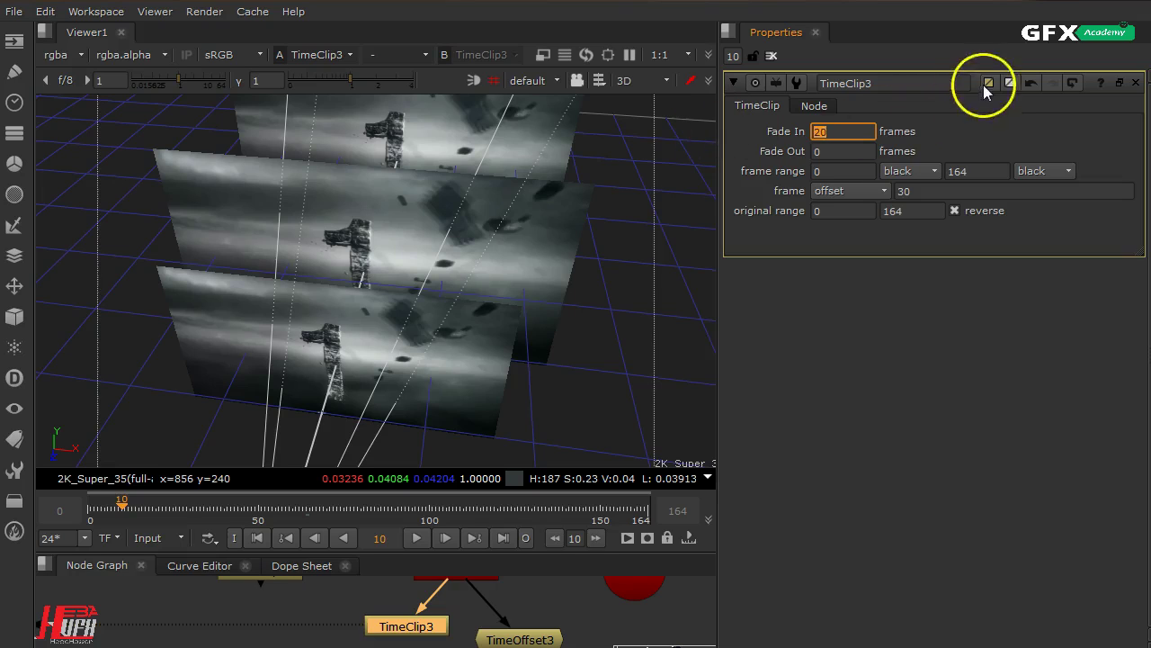
{"action": "type", "text": "60"}
{"action": "key", "text": "Return"}
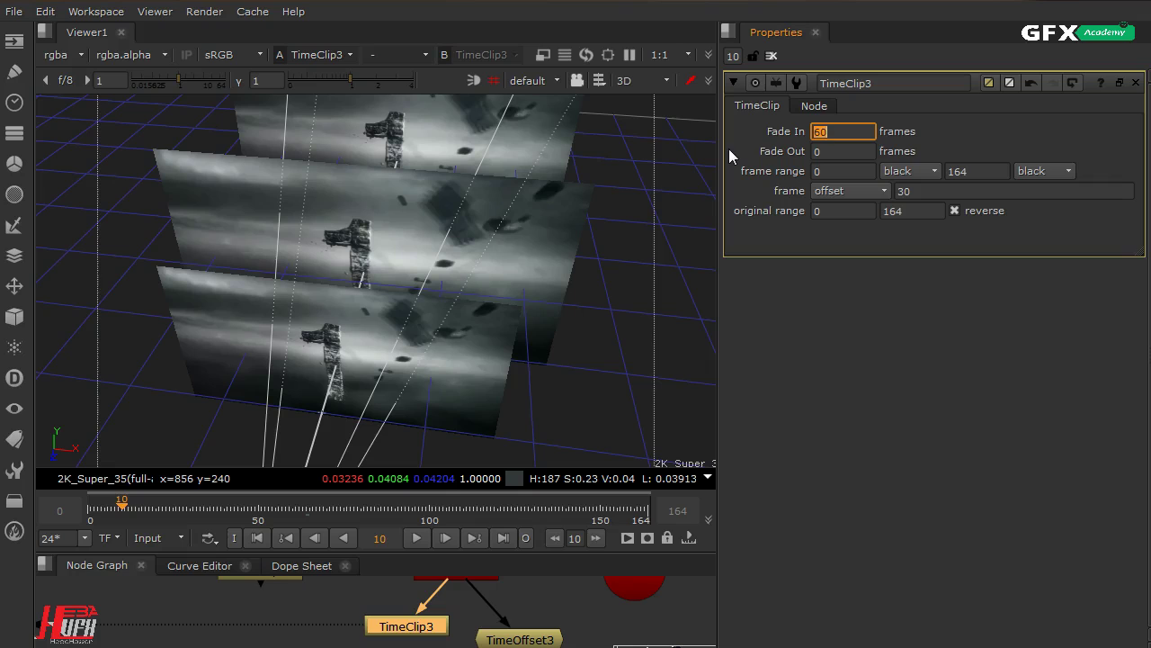
Reset TimeClip3's Fade In to 0, and start its frame range at 20, checking the cards up to frame 14.
{"action": "left_click", "coordinate": [839, 131]}
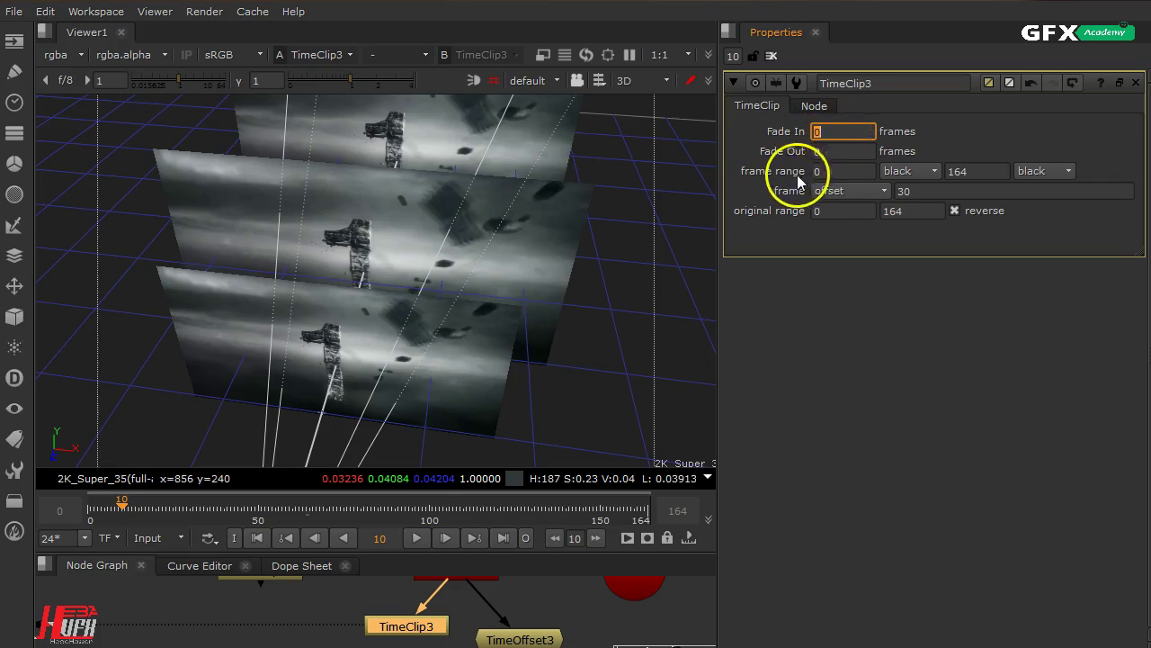
{"action": "left_click", "coordinate": [851, 171]}
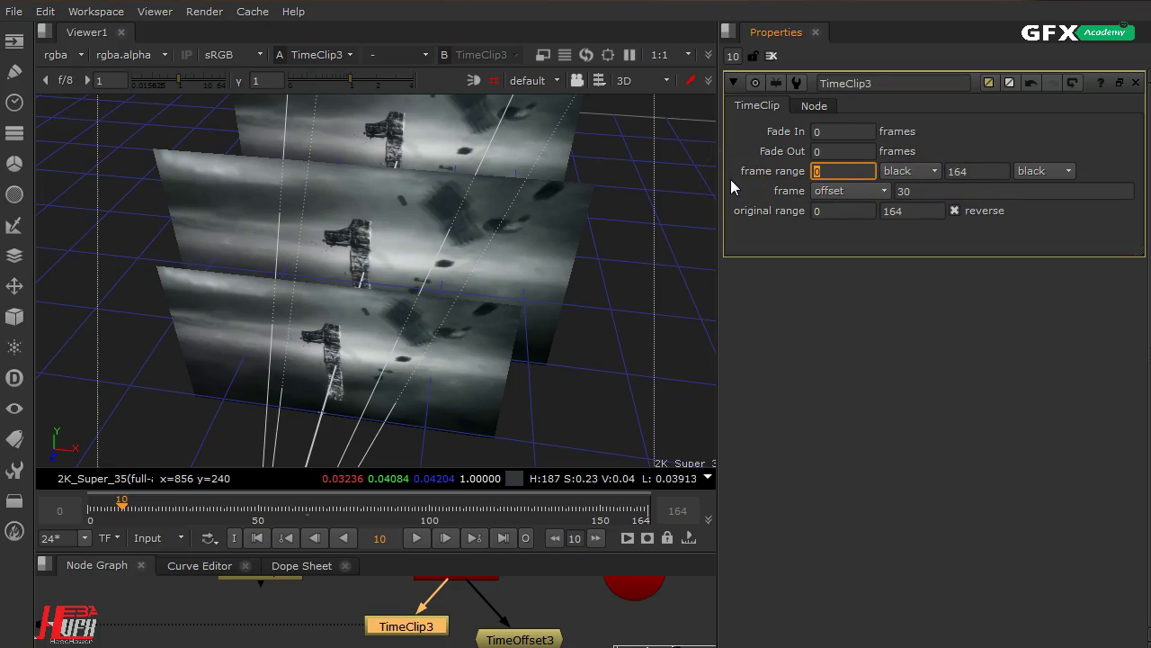
{"action": "type", "text": "20"}
{"action": "key", "text": "Return"}
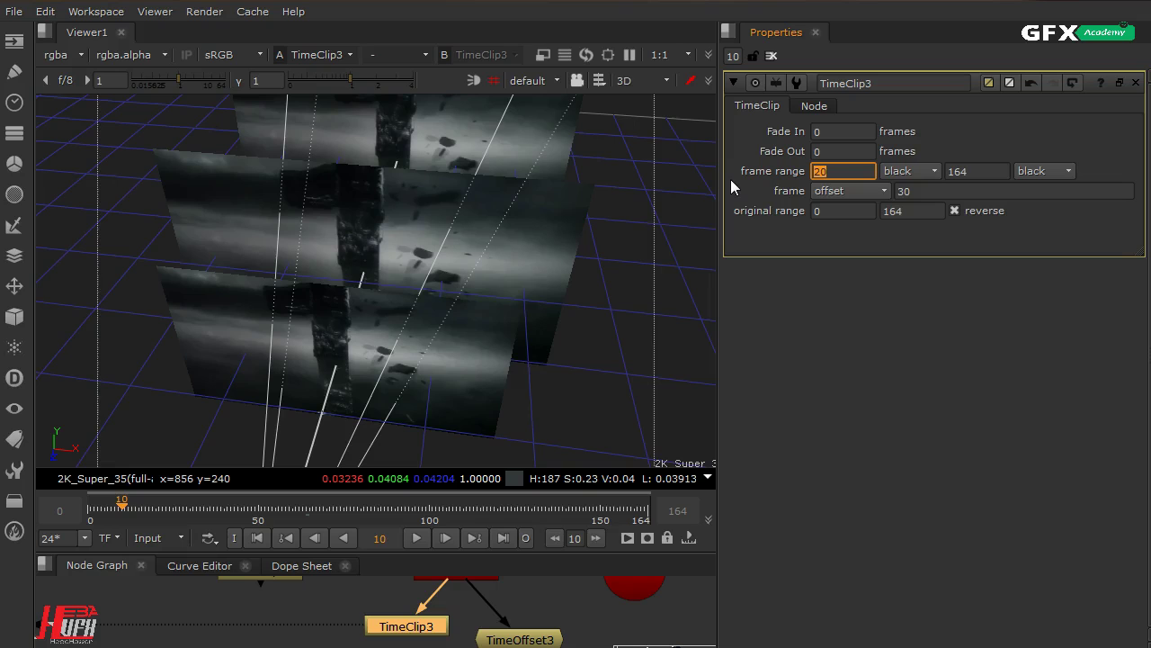
{"action": "left_click_drag", "start_coordinate": [124, 500], "coordinate": [138, 520]}
Return the start of TimeClip3's frame range to 0 and scrub the sequence to frame 31.
{"action": "double_click", "coordinate": [855, 172]}
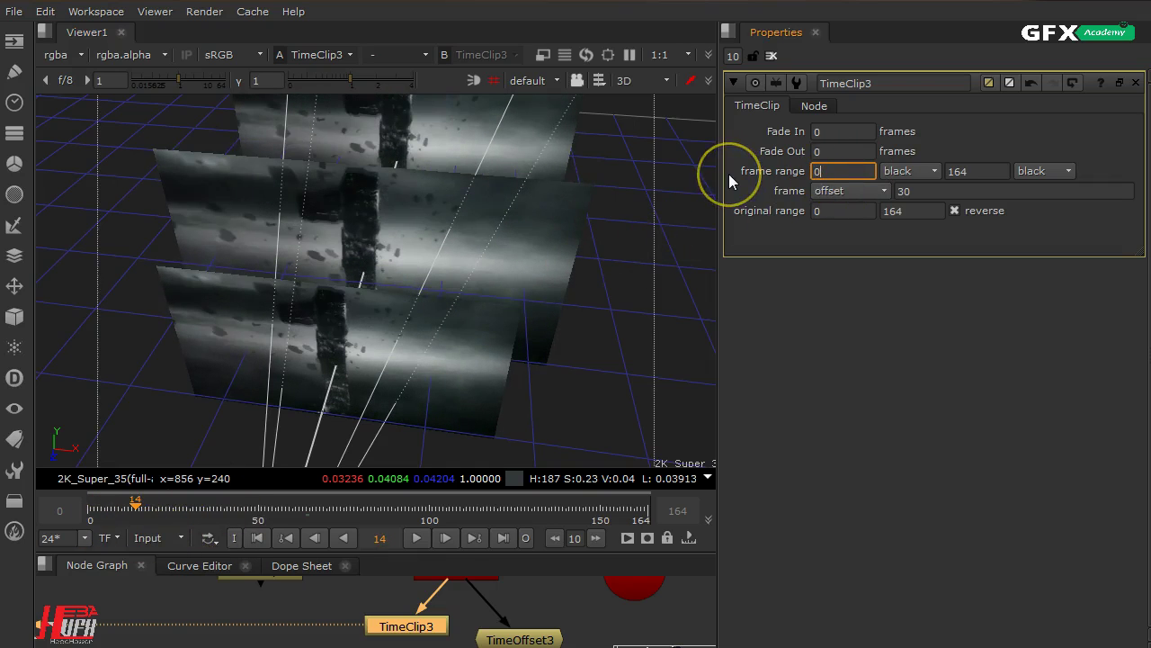
{"action": "key", "text": "Return"}
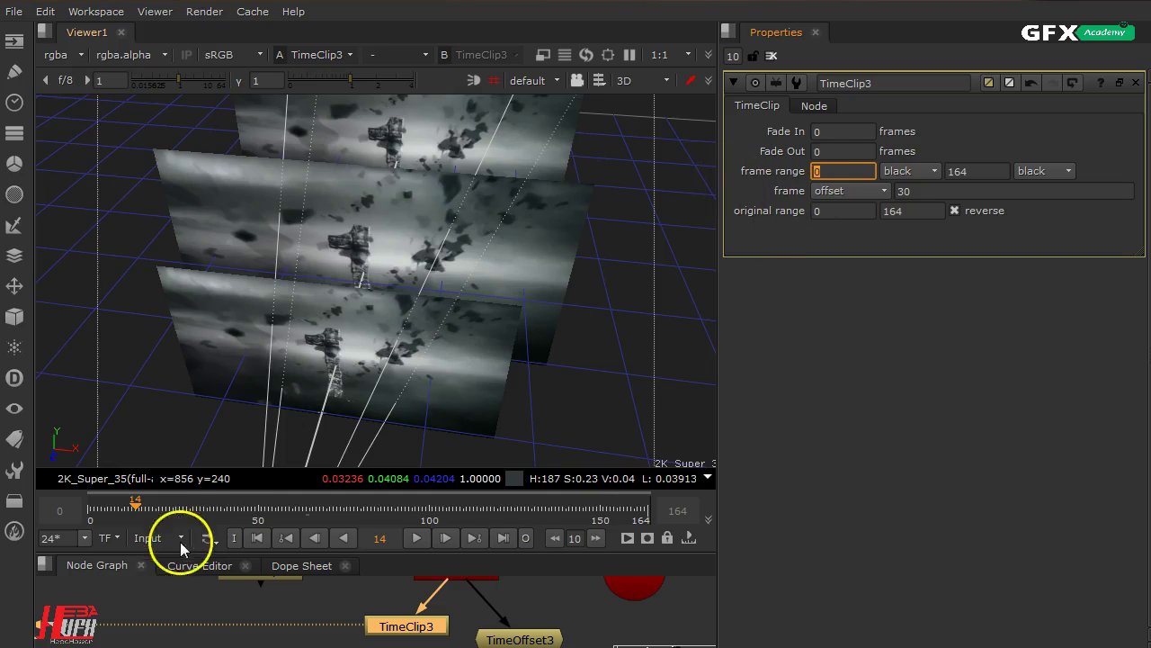
{"action": "left_click_drag", "start_coordinate": [141, 501], "coordinate": [192, 506]}
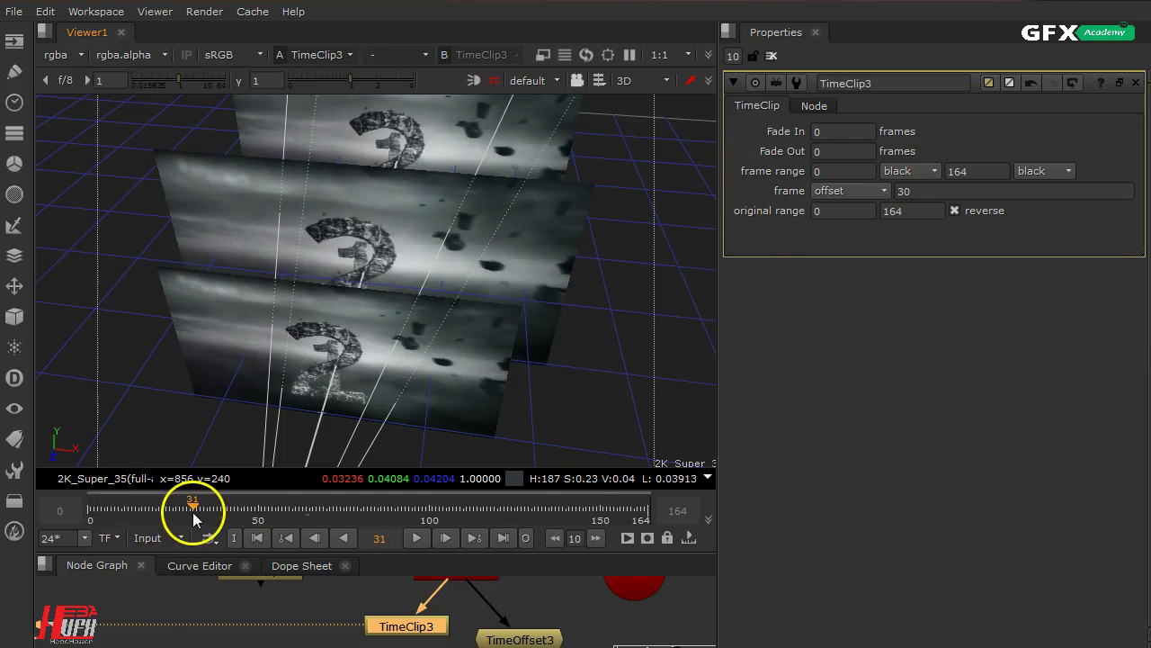
Set the start of TimeClip3's frame range to 50 and scrub the sequence to frame 124.
{"action": "left_click", "coordinate": [832, 171]}
{"action": "type", "text": "50"}
{"action": "key", "text": "Return"}
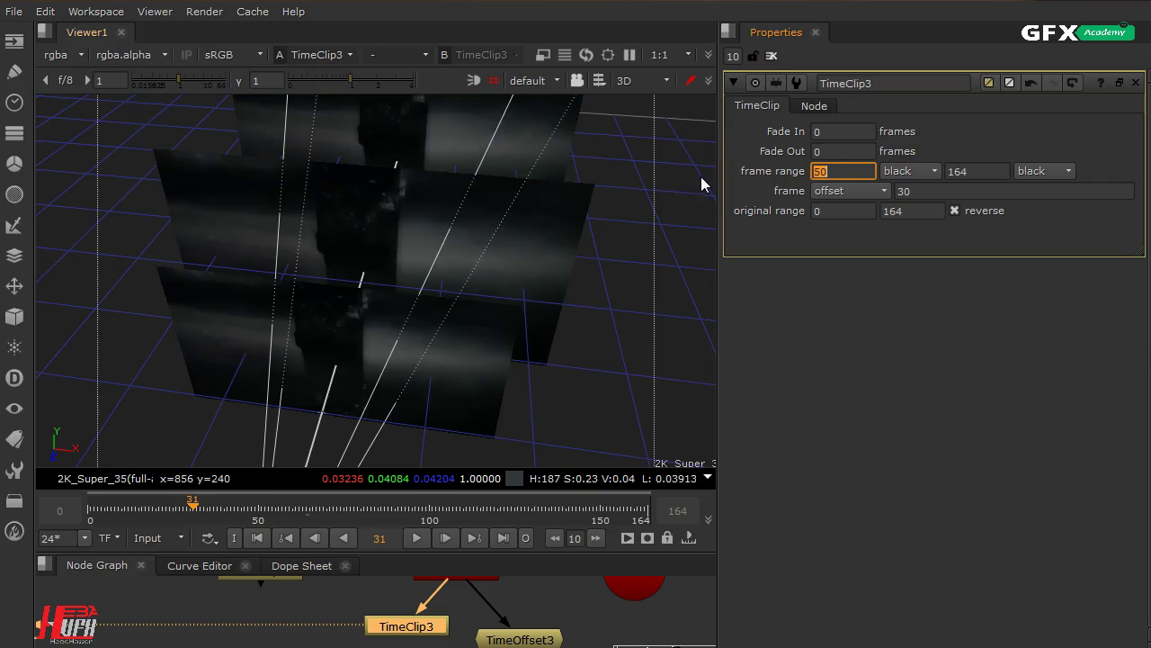
{"action": "left_click_drag", "start_coordinate": [193, 503], "coordinate": [511, 529]}
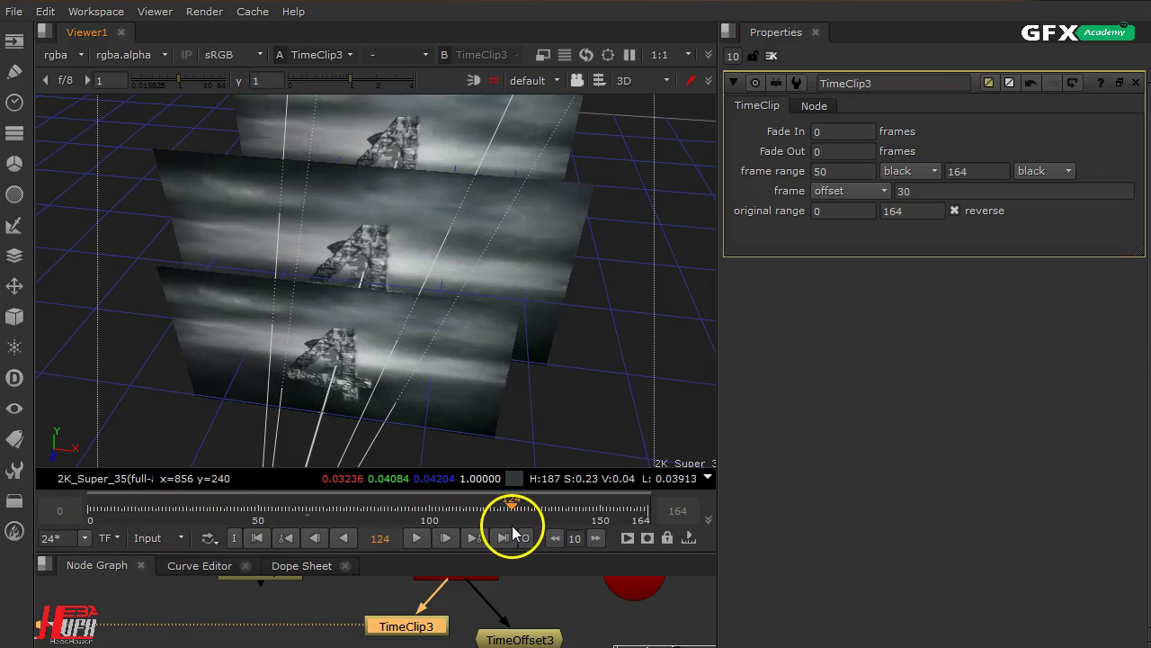
Set the end of TimeClip3's frame range to 90 and check the cards up to frame 127.
{"action": "left_click", "coordinate": [978, 173]}
{"action": "type", "text": "90"}
{"action": "key", "text": "Return"}
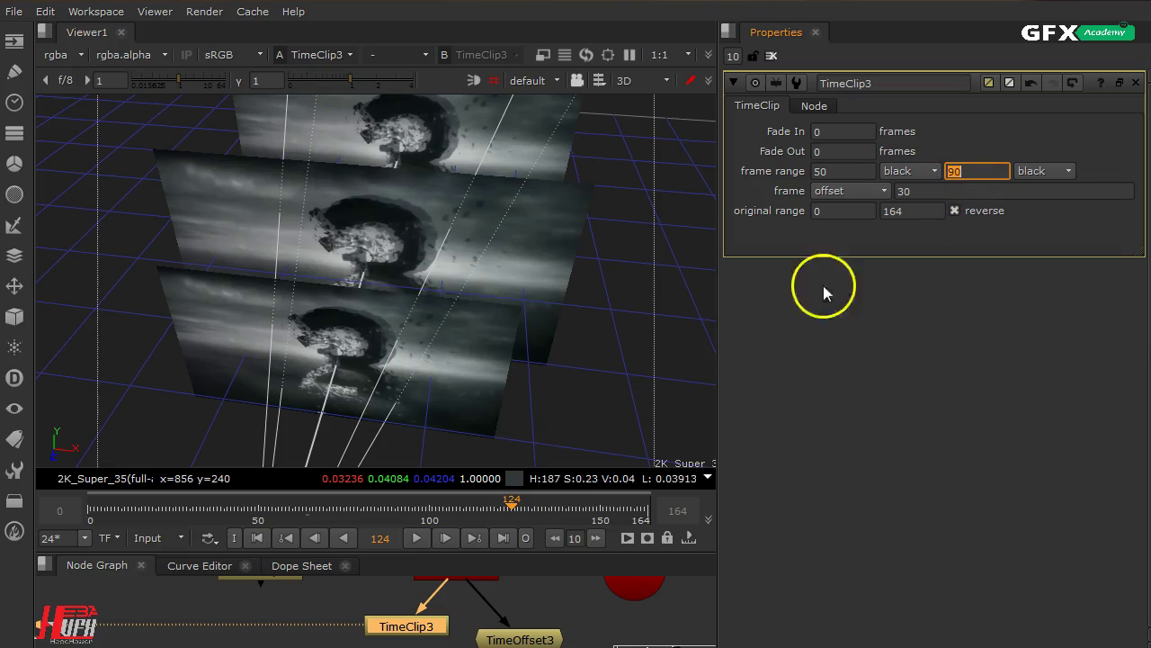
{"action": "mouse_move", "coordinate": [510, 508]}
{"action": "left_mouse_down"}
{"action": "mouse_move", "coordinate": [485, 516]}
{"action": "mouse_move", "coordinate": [635, 512]}
{"action": "mouse_move", "coordinate": [497, 516]}
{"action": "mouse_move", "coordinate": [597, 511]}
{"action": "mouse_move", "coordinate": [521, 512]}
{"action": "left_mouse_up"}
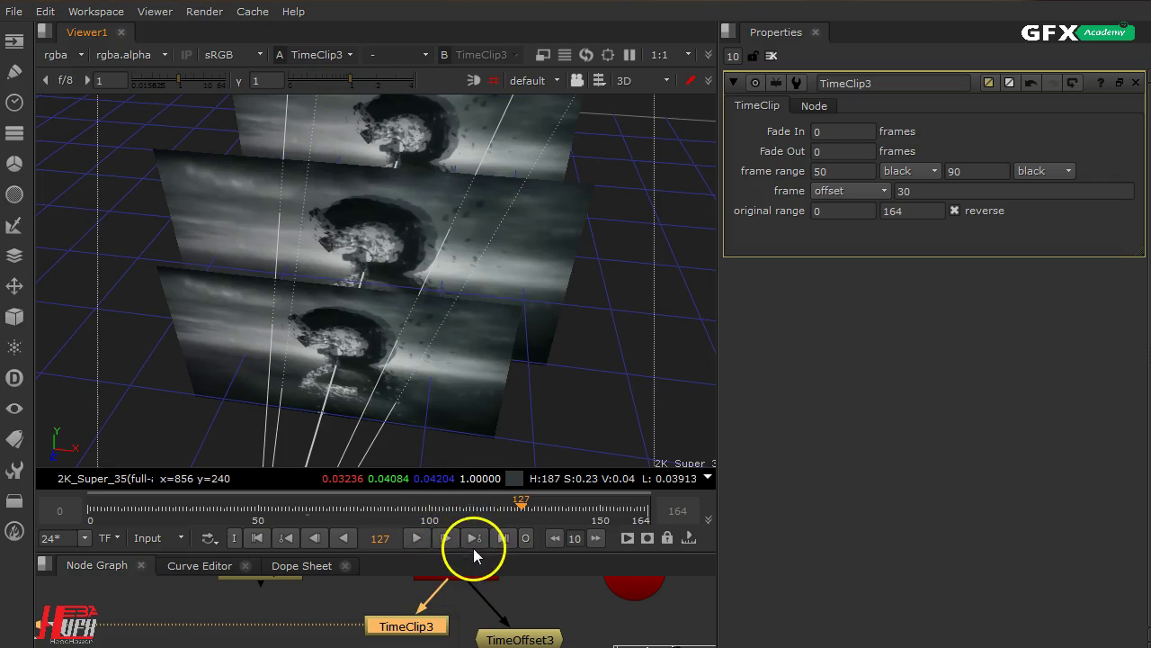
Select the TimeOffset3 node below the ScanlineRender and open its properties alongside those of TimeClip3.
{"action": "left_click_drag", "start_coordinate": [472, 550], "coordinate": [474, 501]}
{"action": "left_click_drag", "start_coordinate": [516, 596], "coordinate": [515, 574]}
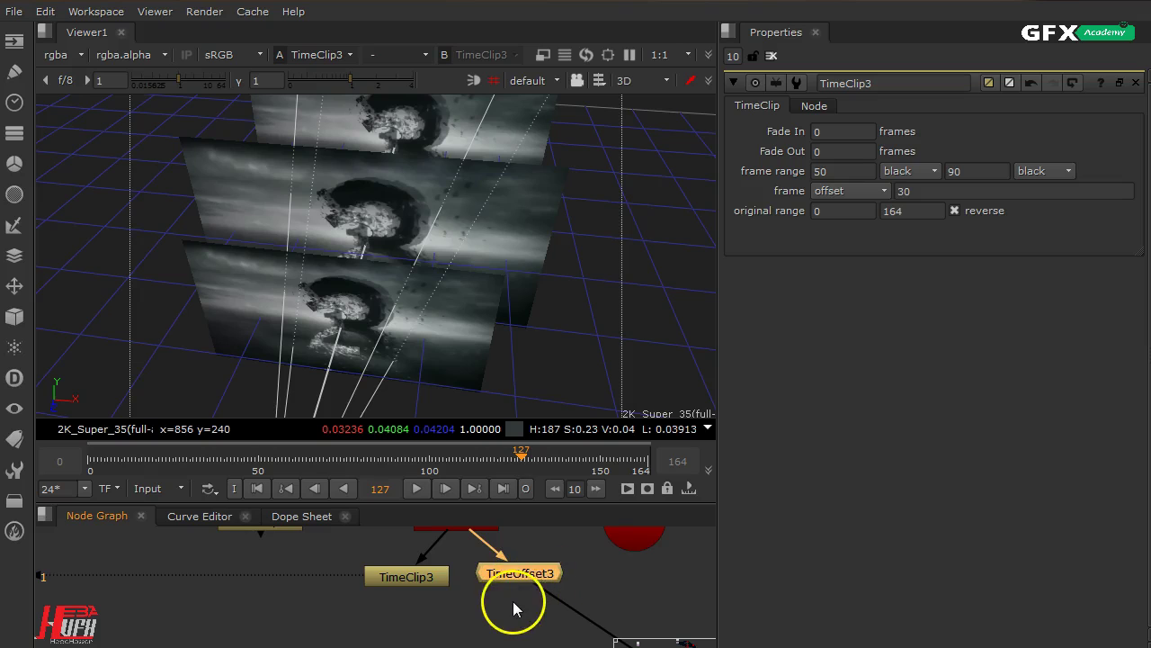
{"action": "scroll", "coordinate": [506, 599], "scroll_direction": "down", "scroll_amount": 5}
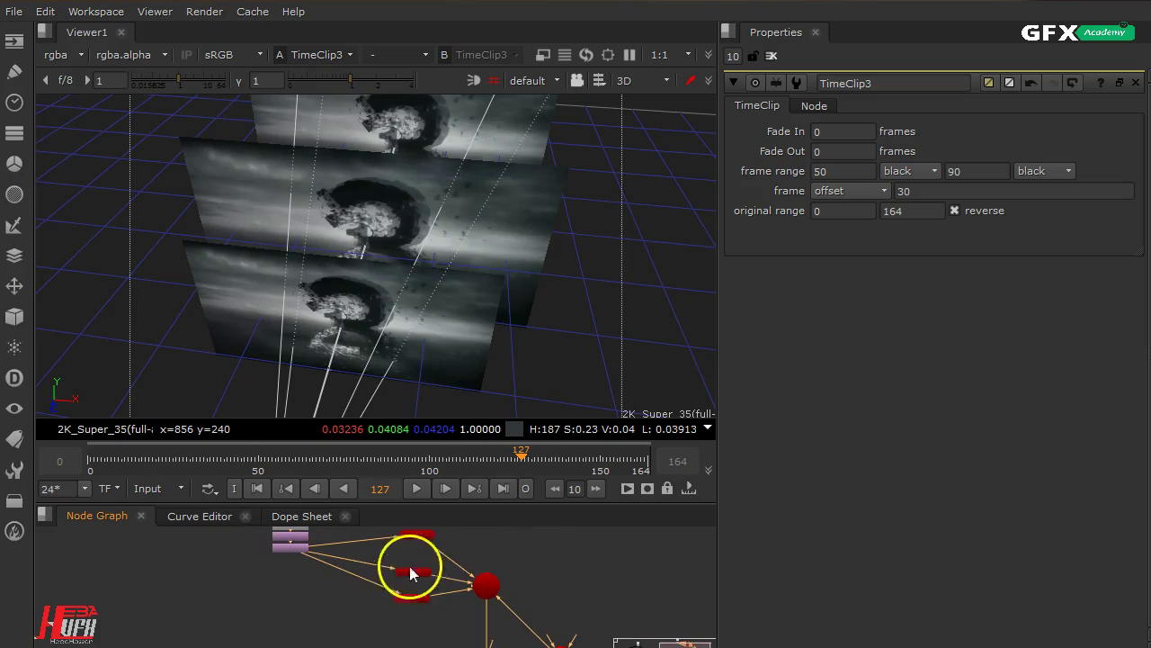
{"action": "left_click_drag", "start_coordinate": [486, 585], "coordinate": [475, 501]}
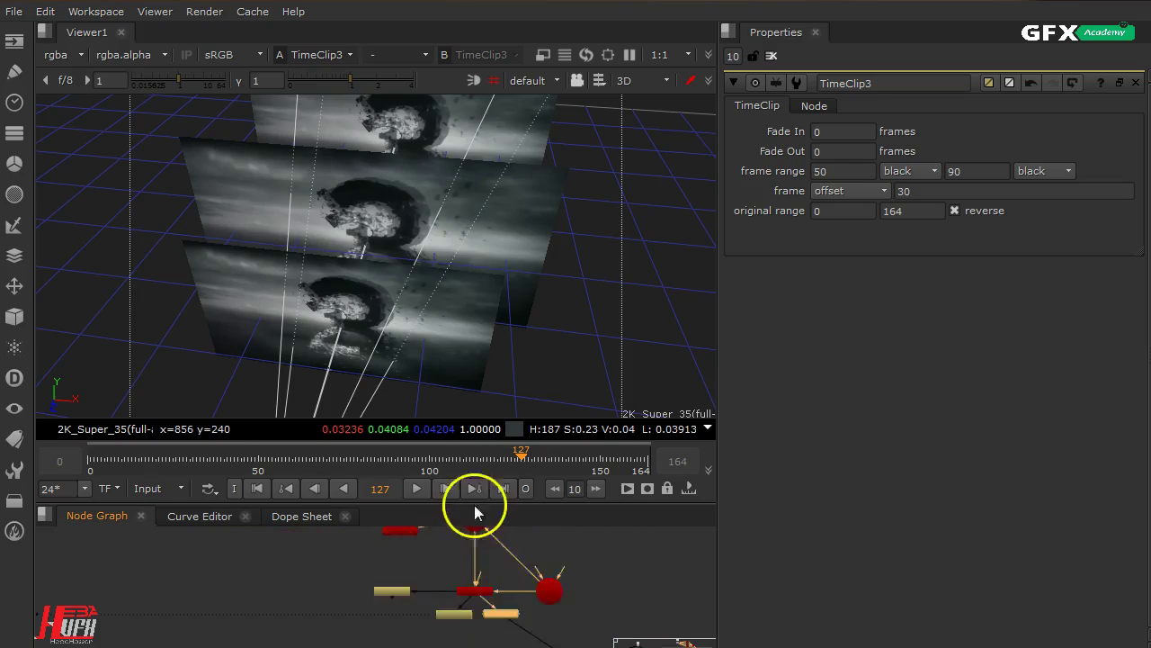
{"action": "scroll", "coordinate": [430, 563], "scroll_direction": "up", "scroll_amount": 4}
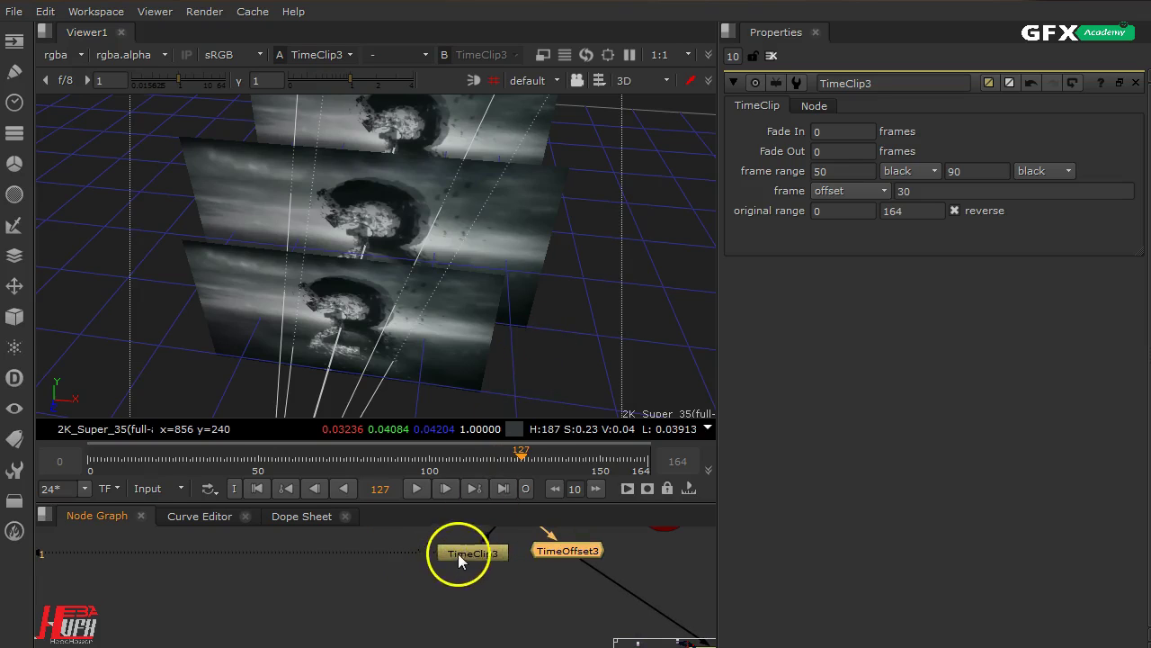
{"action": "middle_click_drag", "start_coordinate": [408, 573], "coordinate": [353, 577]}
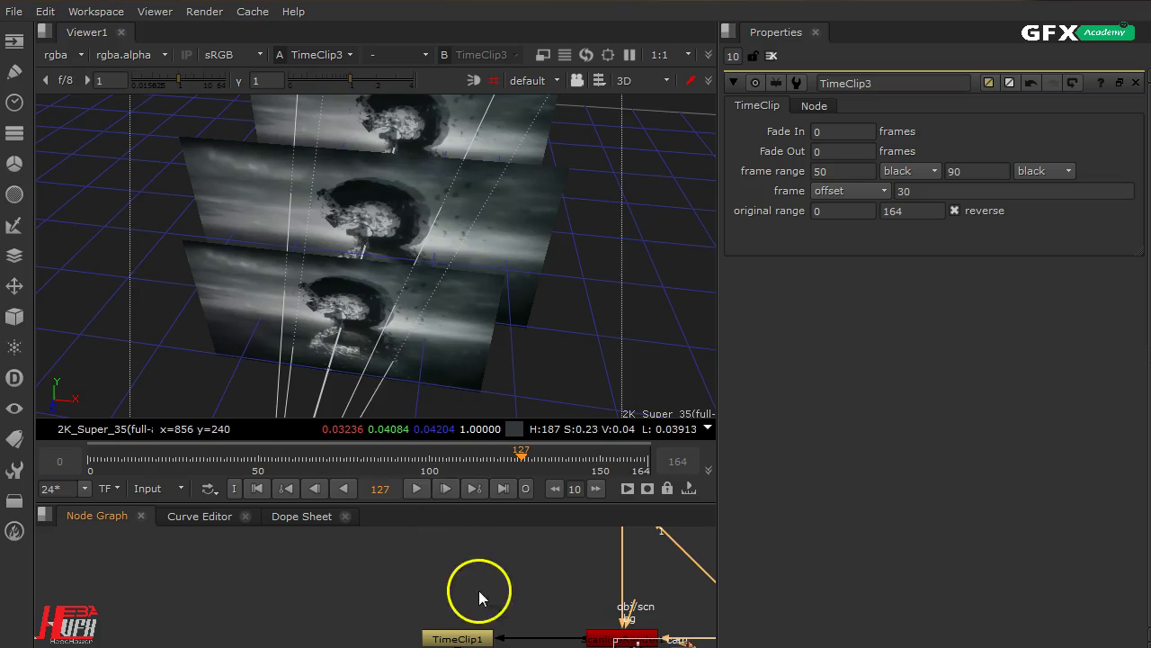
{"action": "middle_click_drag", "start_coordinate": [479, 590], "coordinate": [445, 495]}
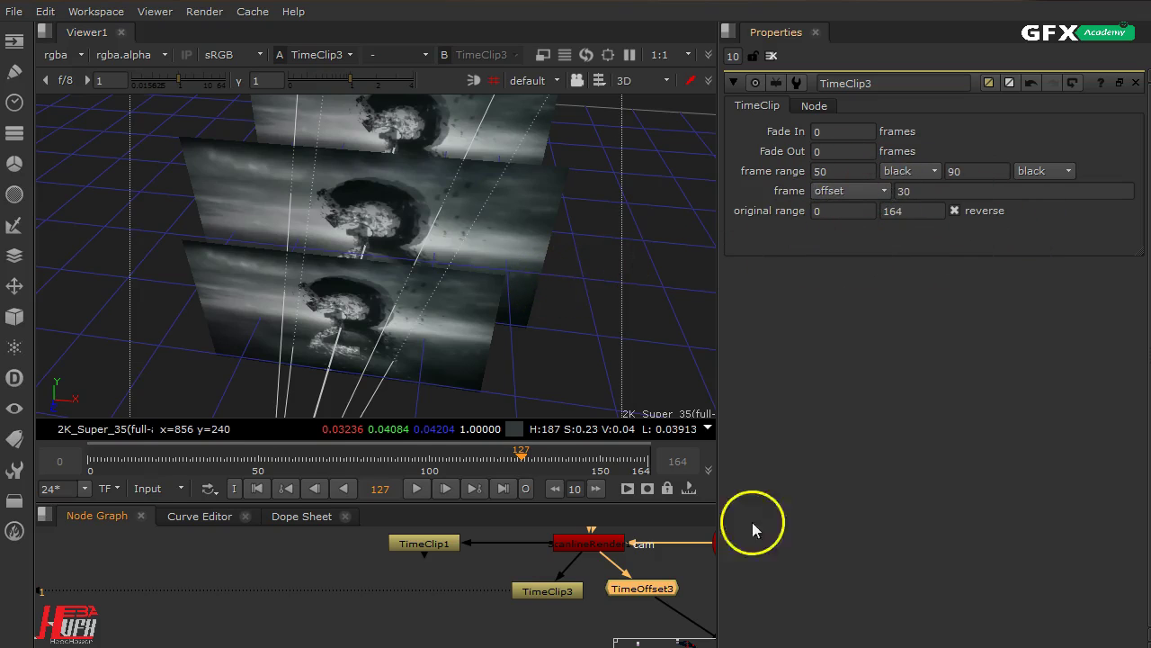
{"action": "double_click", "coordinate": [652, 589]}
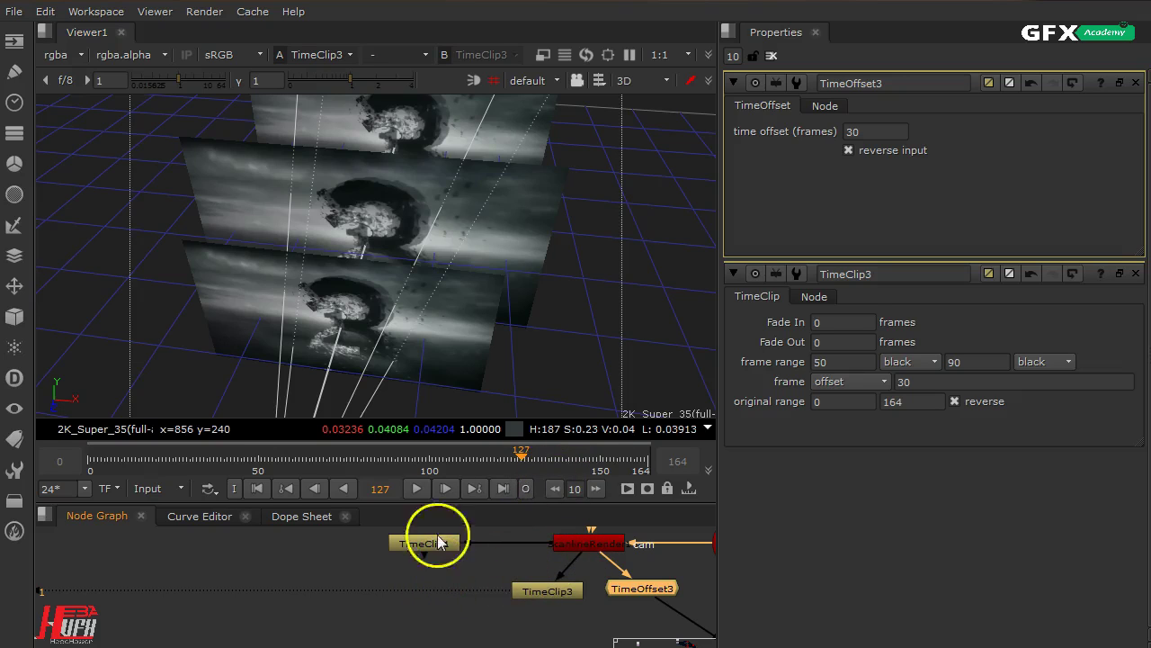
Enlarge the node graph area and orbit the 3D view to examine the cards from the side.
{"action": "left_click_drag", "start_coordinate": [450, 500], "coordinate": [481, 308]}
{"action": "middle_click_drag", "start_coordinate": [480, 398], "coordinate": [462, 599]}
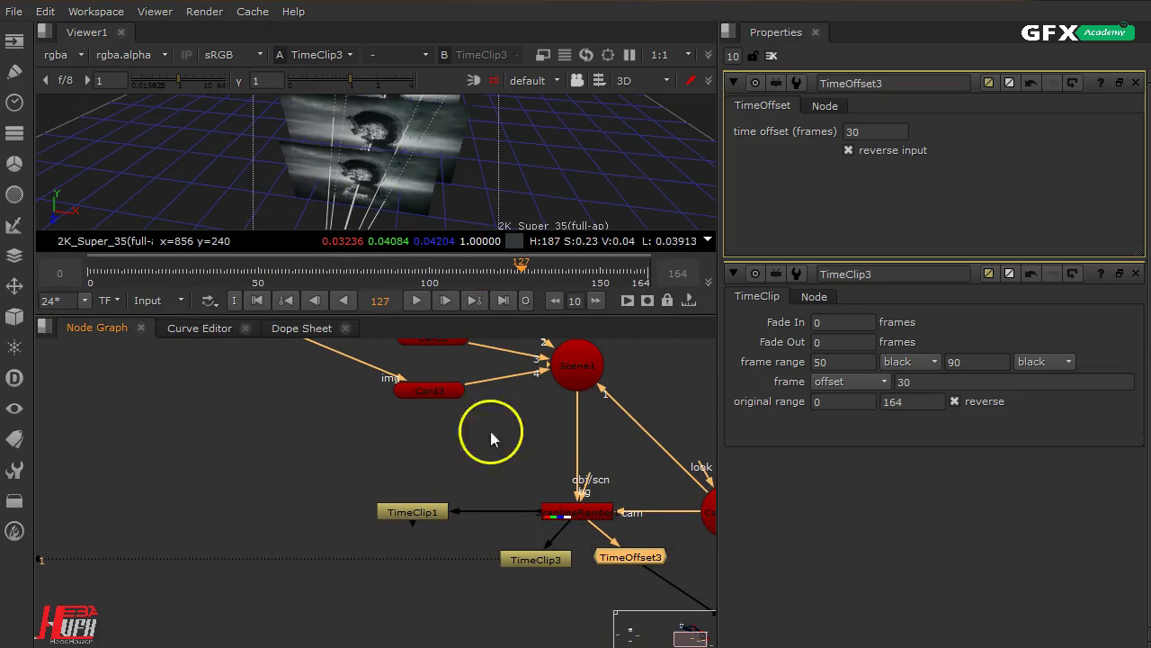
{"action": "left_click_drag", "start_coordinate": [334, 213], "coordinate": [423, 122], "text": "ctrl"}
{"action": "scroll", "coordinate": [387, 159], "scroll_direction": "up", "scroll_amount": 6}
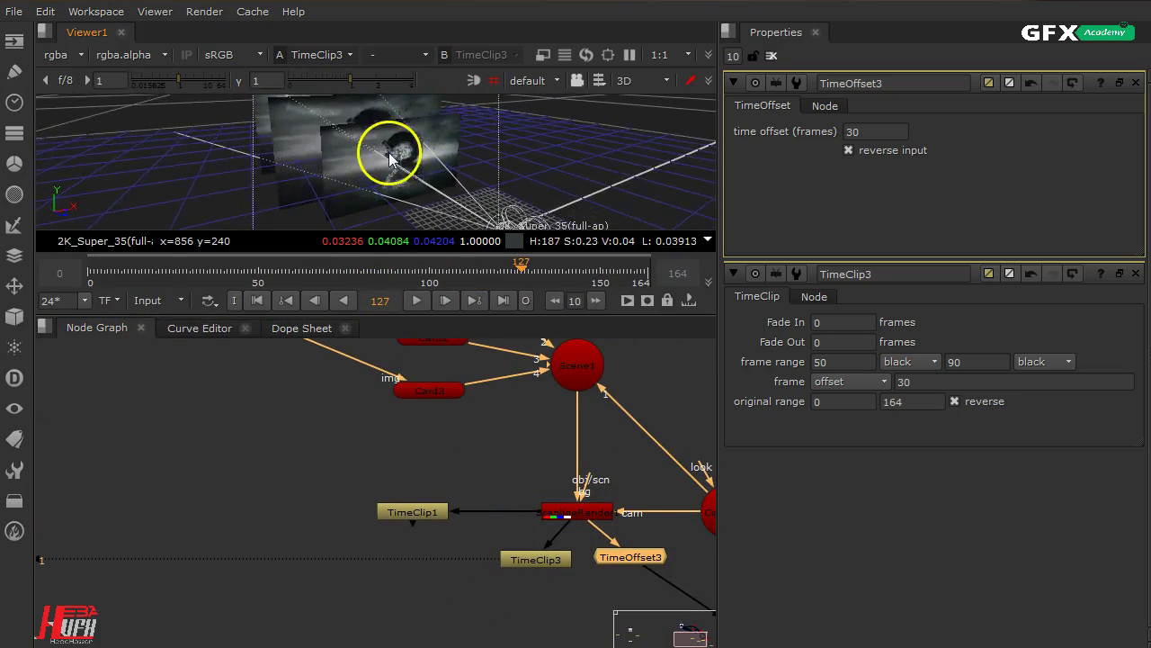
{"action": "scroll", "coordinate": [370, 149], "scroll_direction": "down", "scroll_amount": 5}
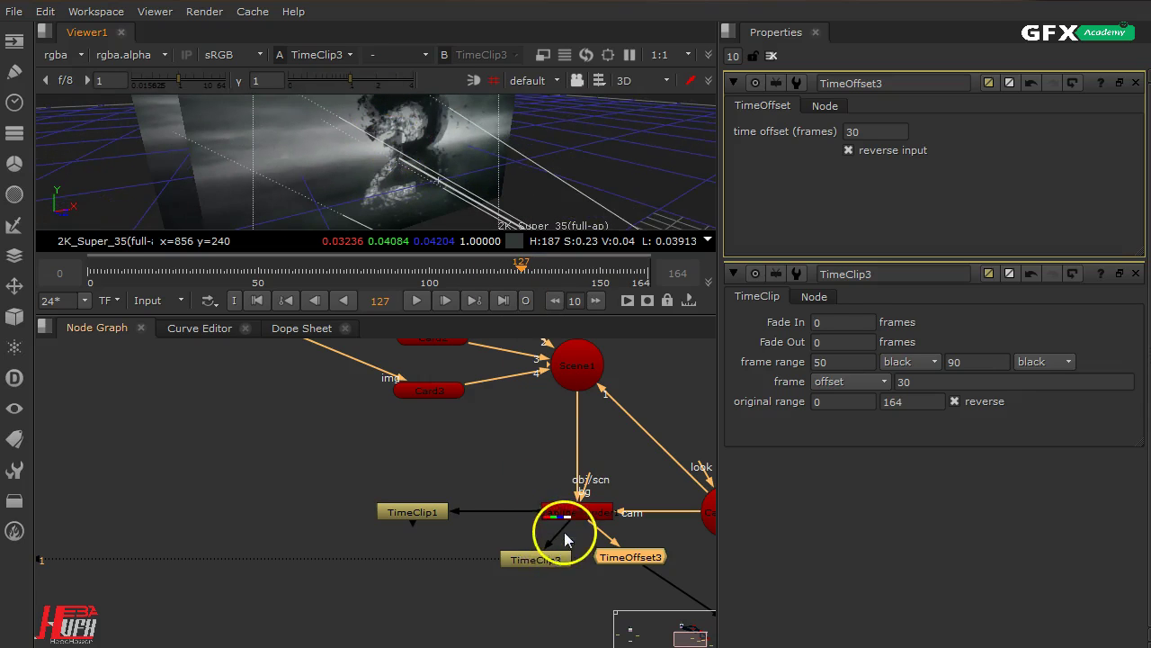
Move TimeClip3 away from the ScanlineRender and reconnect its input to Crop1.
{"action": "left_click_drag", "start_coordinate": [540, 578], "coordinate": [188, 582]}
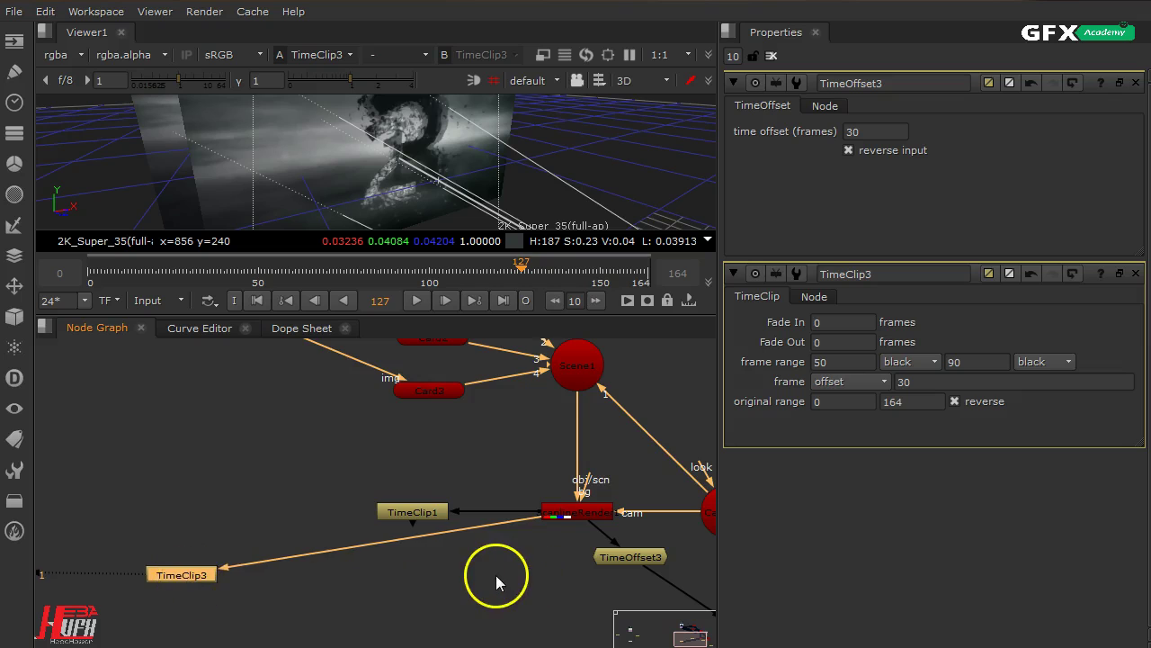
{"action": "scroll", "coordinate": [493, 576], "scroll_direction": "down", "scroll_amount": 1}
{"action": "middle_click_drag", "start_coordinate": [493, 577], "coordinate": [591, 624]}
{"action": "left_click_drag", "start_coordinate": [623, 600], "coordinate": [342, 401]}
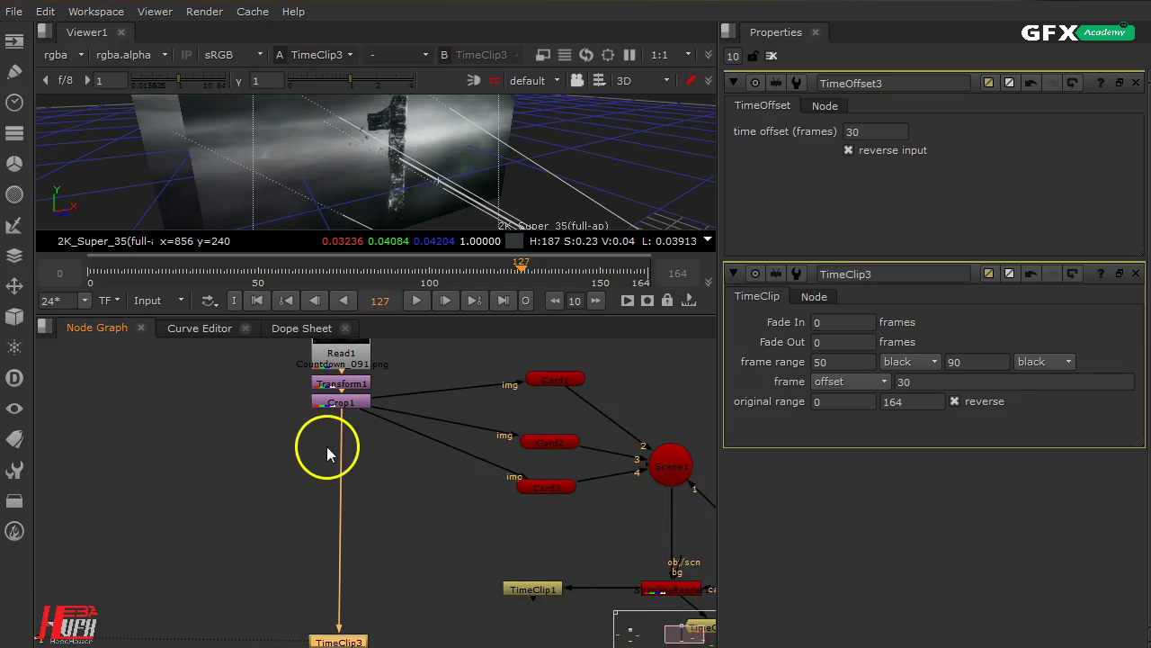
Disconnect TimeClip1 from the ScanlineRender and move TimeClip3 closer beneath Crop1.
{"action": "left_click_drag", "start_coordinate": [342, 428], "coordinate": [420, 493]}
{"action": "left_click_drag", "start_coordinate": [637, 599], "coordinate": [352, 402]}
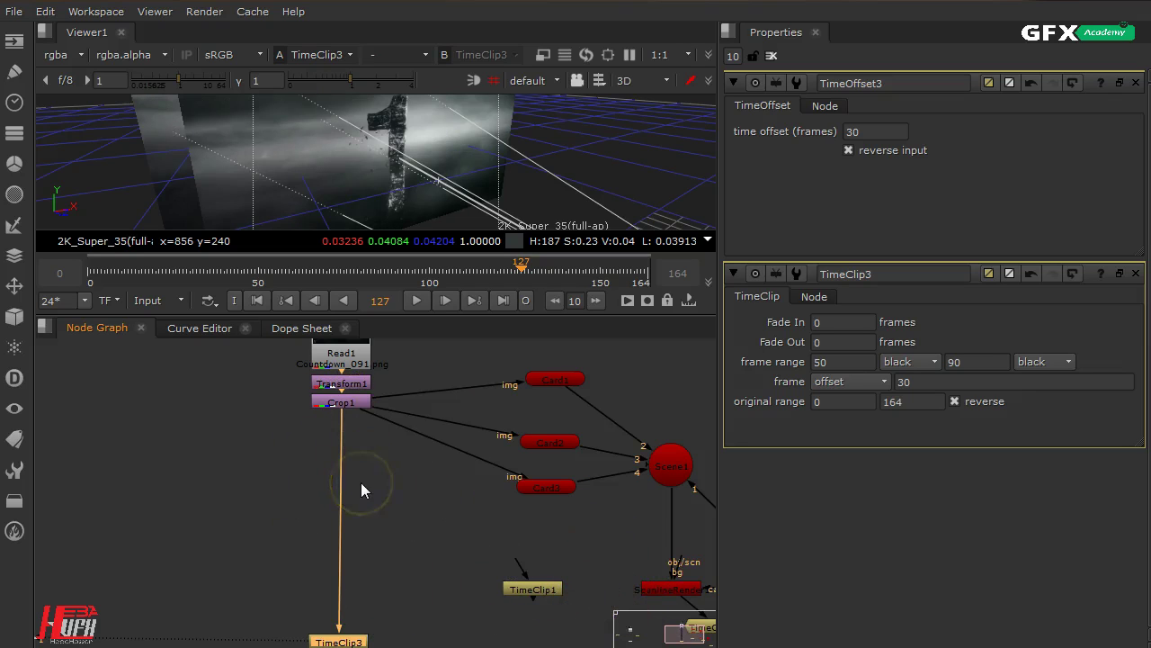
{"action": "left_click_drag", "start_coordinate": [345, 637], "coordinate": [352, 528]}
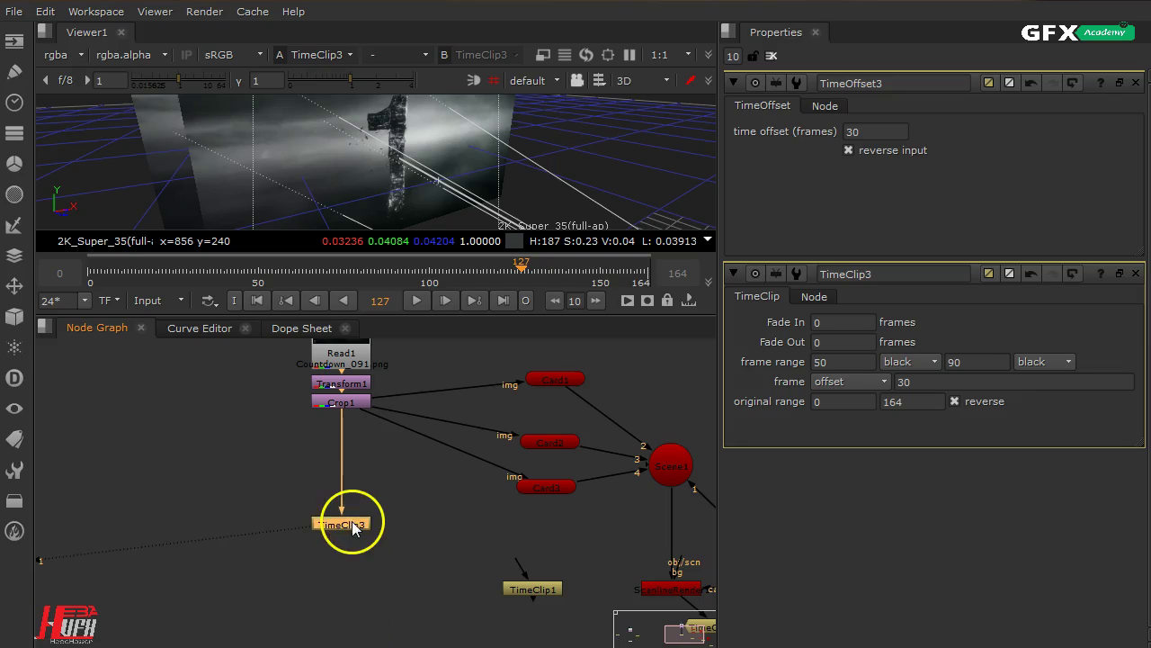
Select TimeOffset3 and align it directly below the ScanlineRender node.
{"action": "middle_click_drag", "start_coordinate": [375, 589], "coordinate": [573, 566]}
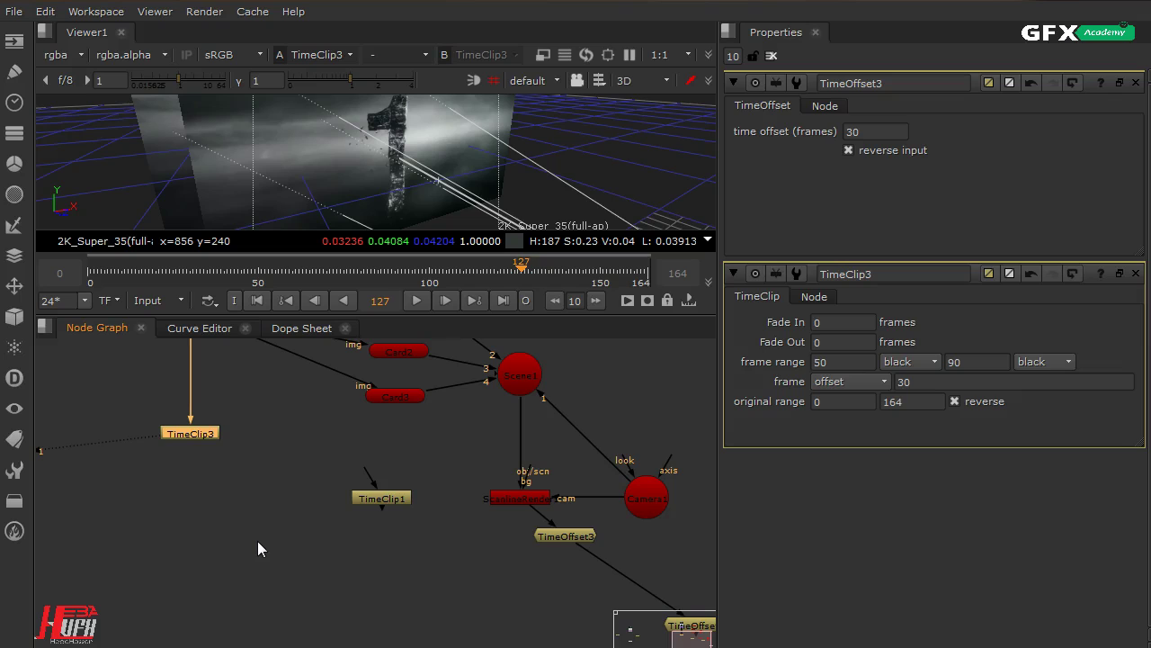
{"action": "left_click", "coordinate": [589, 561]}
{"action": "left_click_drag", "start_coordinate": [574, 538], "coordinate": [532, 549]}
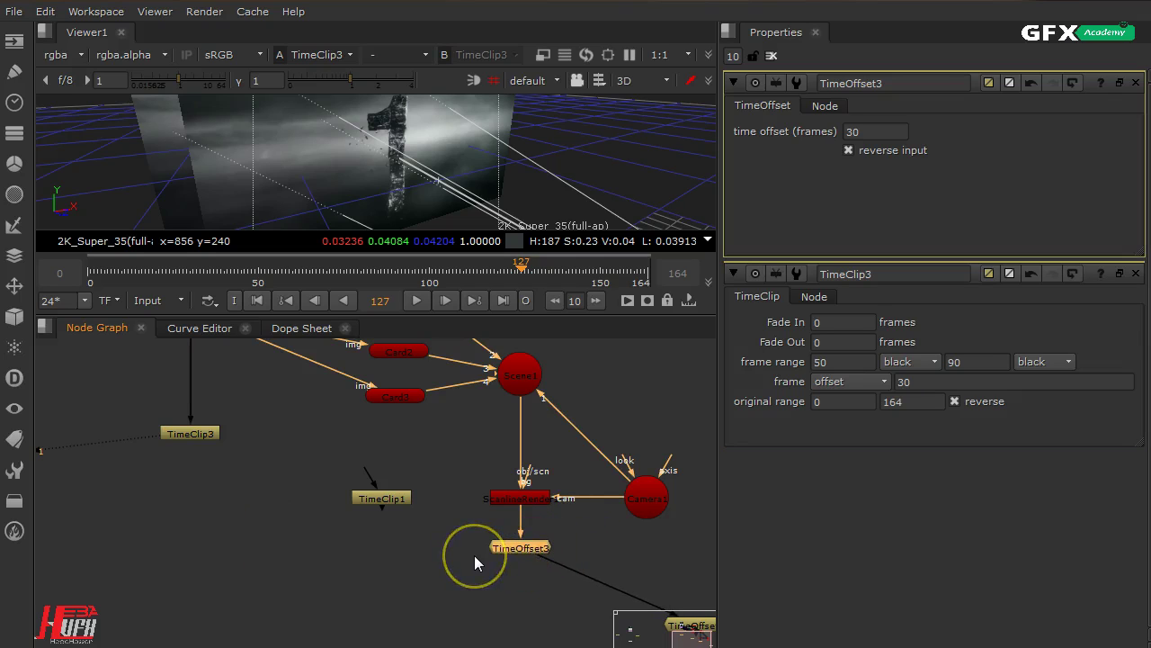